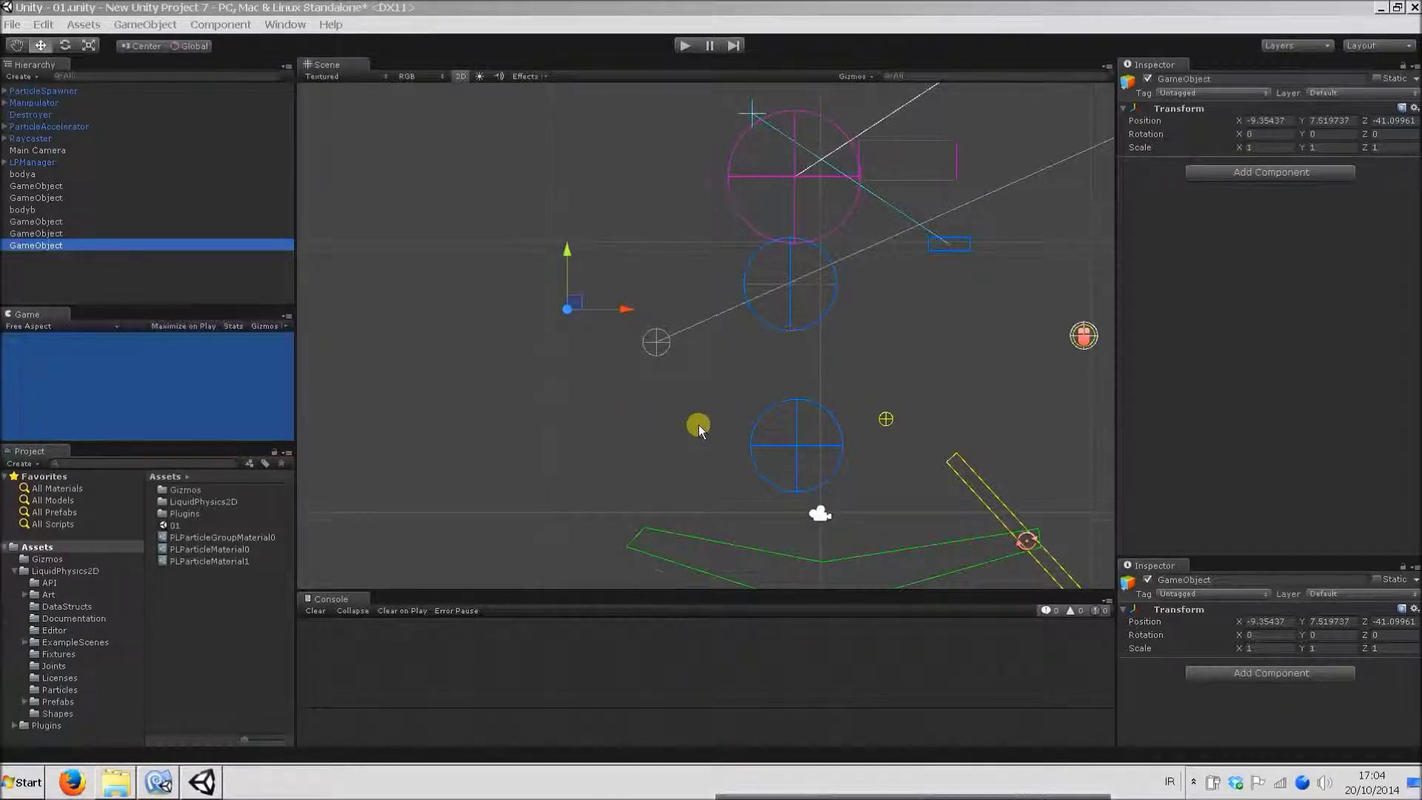
Create an empty GameObject and drag it to the left of the upper blue circle.
middle_click_drag(699, 424, 623, 398)
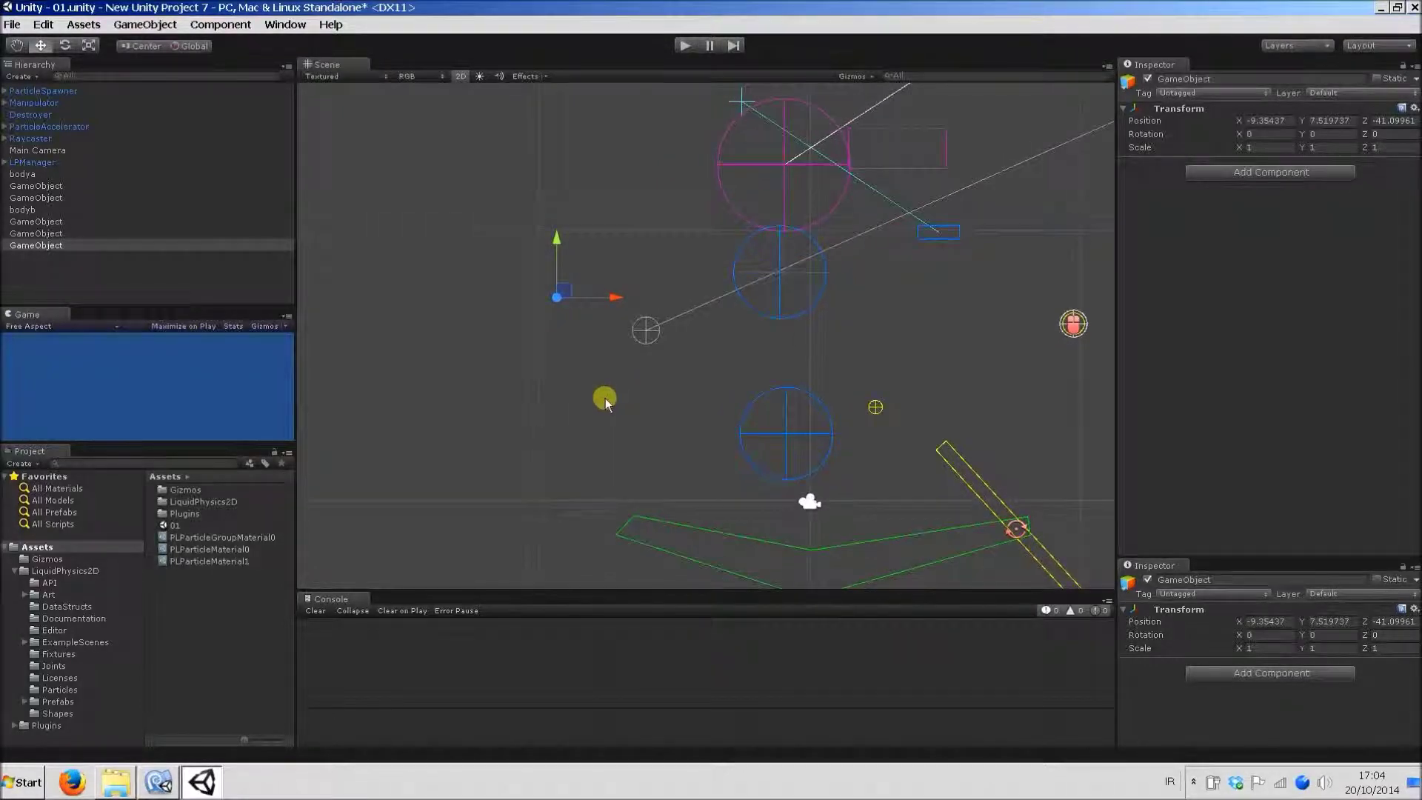
left_click(607, 394)
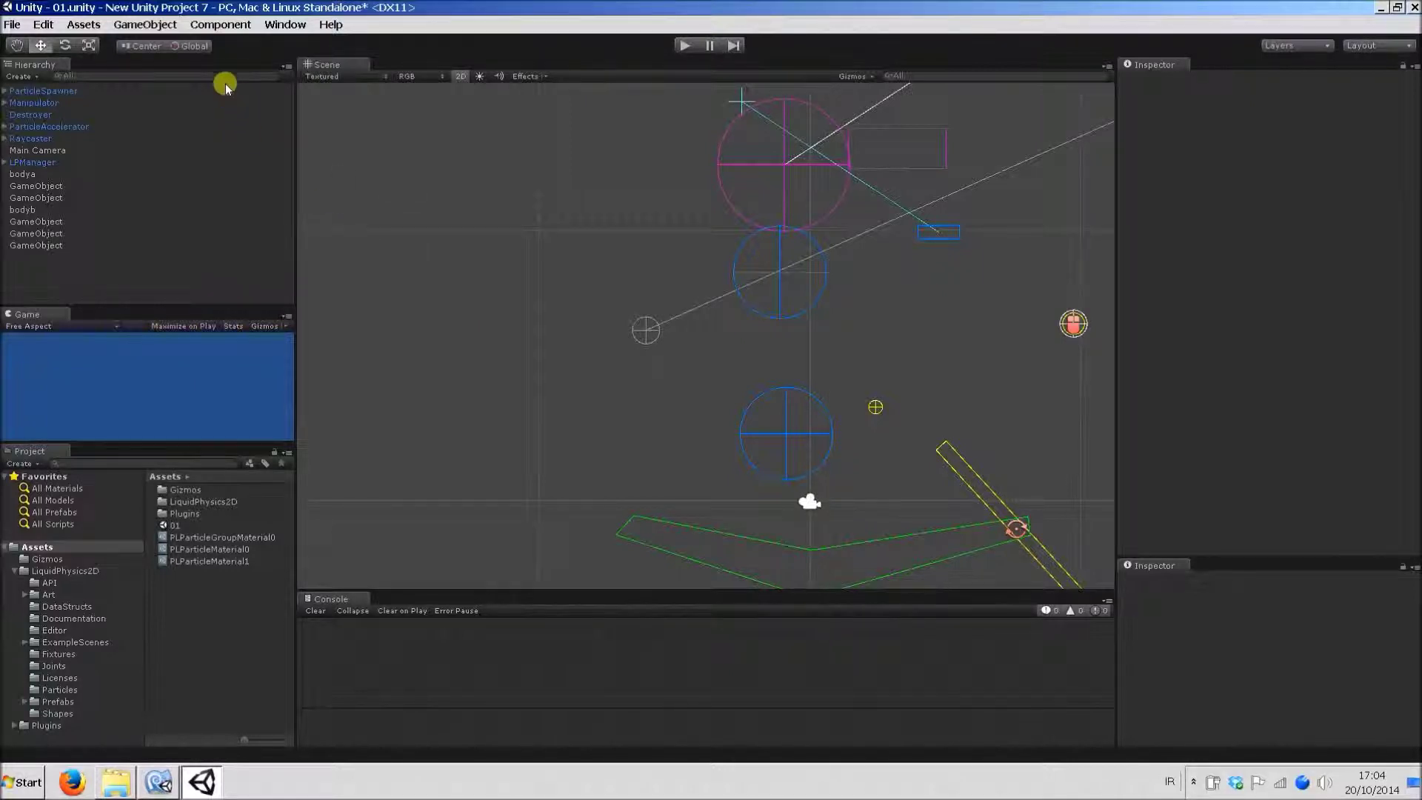
left_click(152, 26)
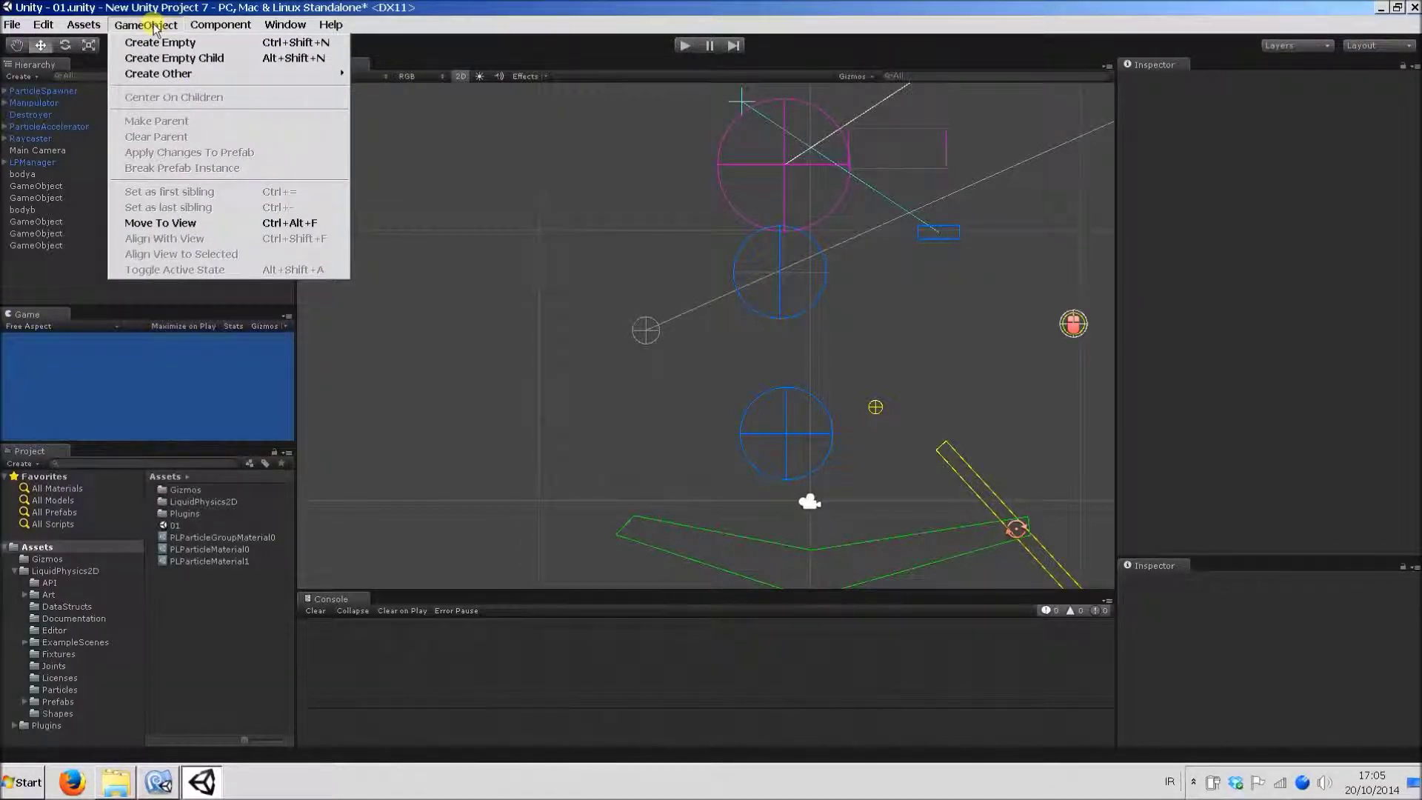
mouse_move(195, 27)
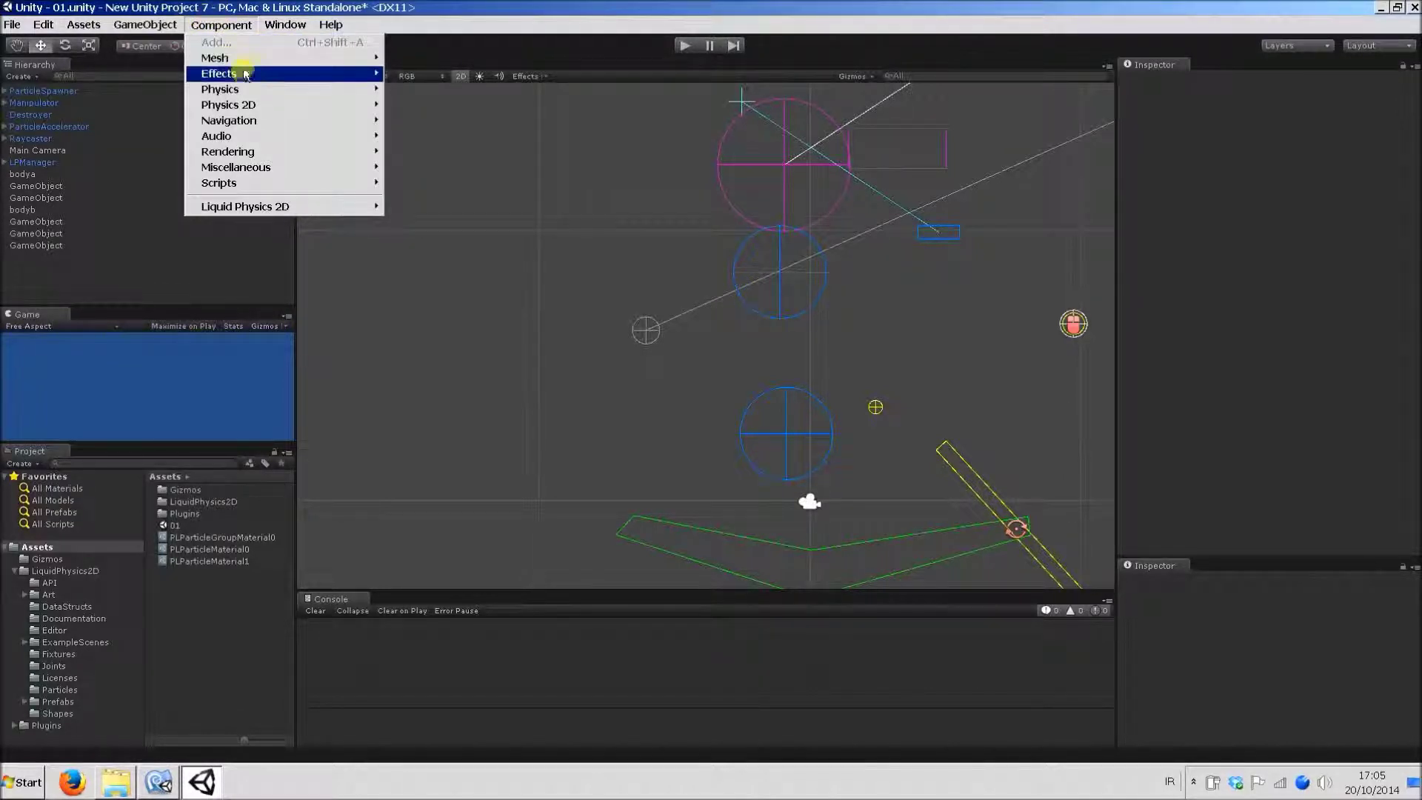
mouse_move(246, 88)
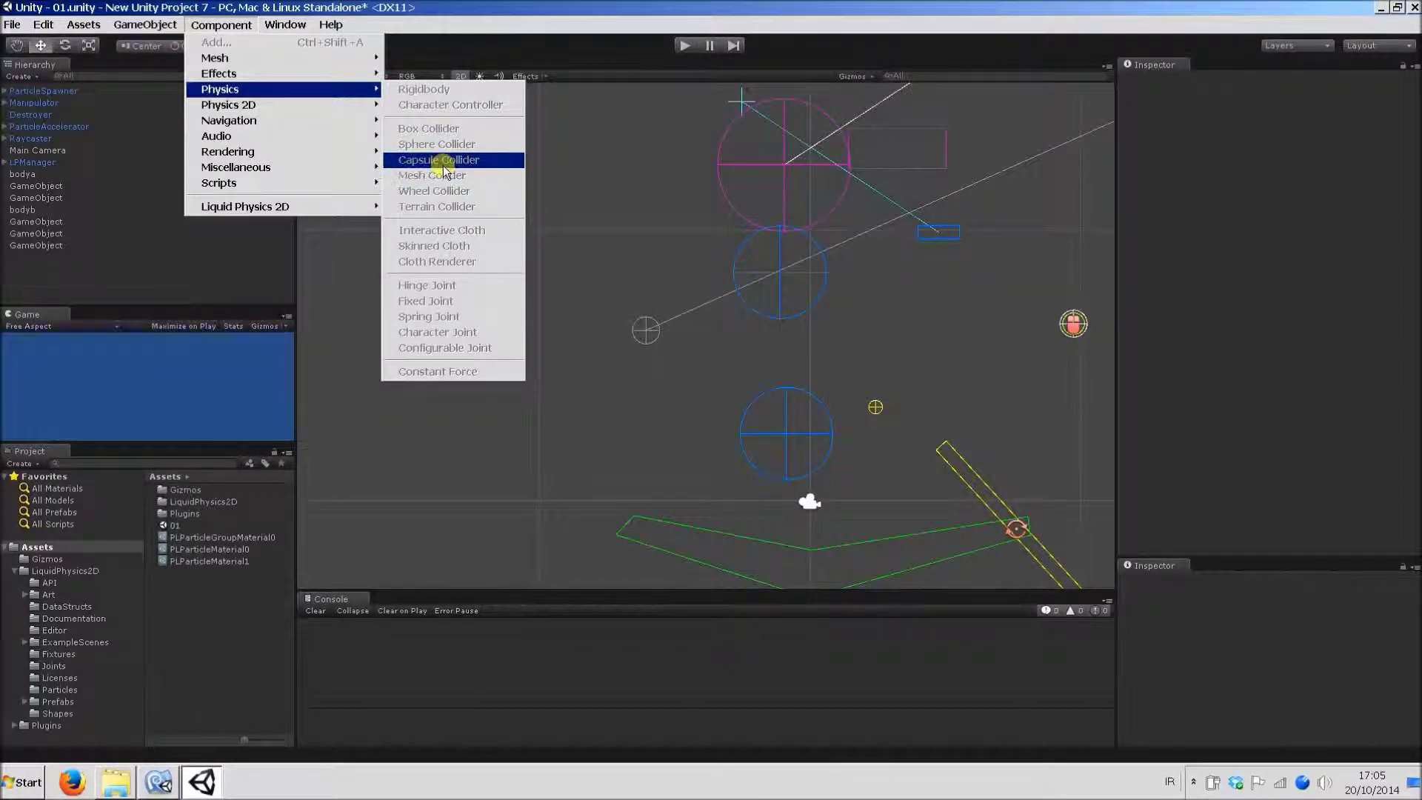
left_click(574, 260)
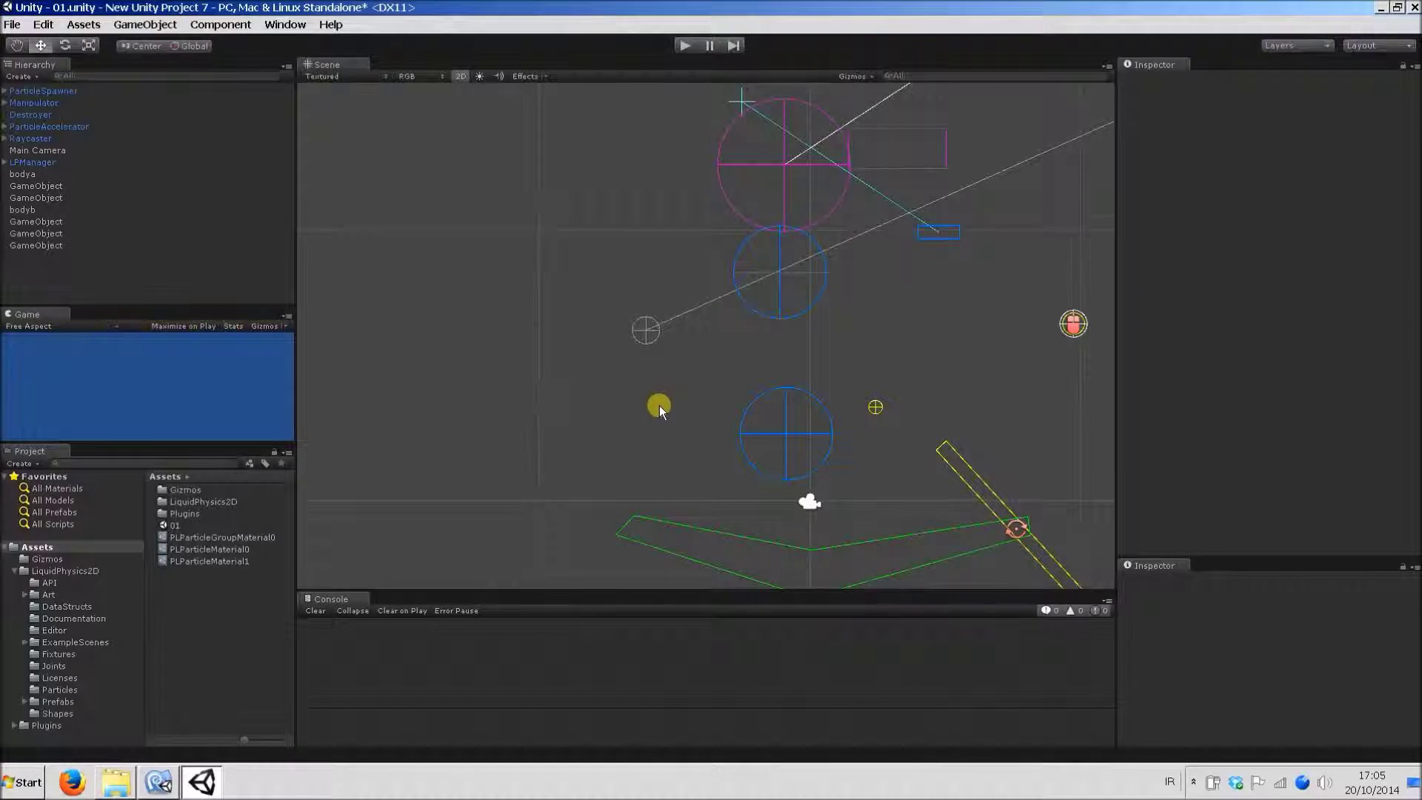
left_click(145, 24)
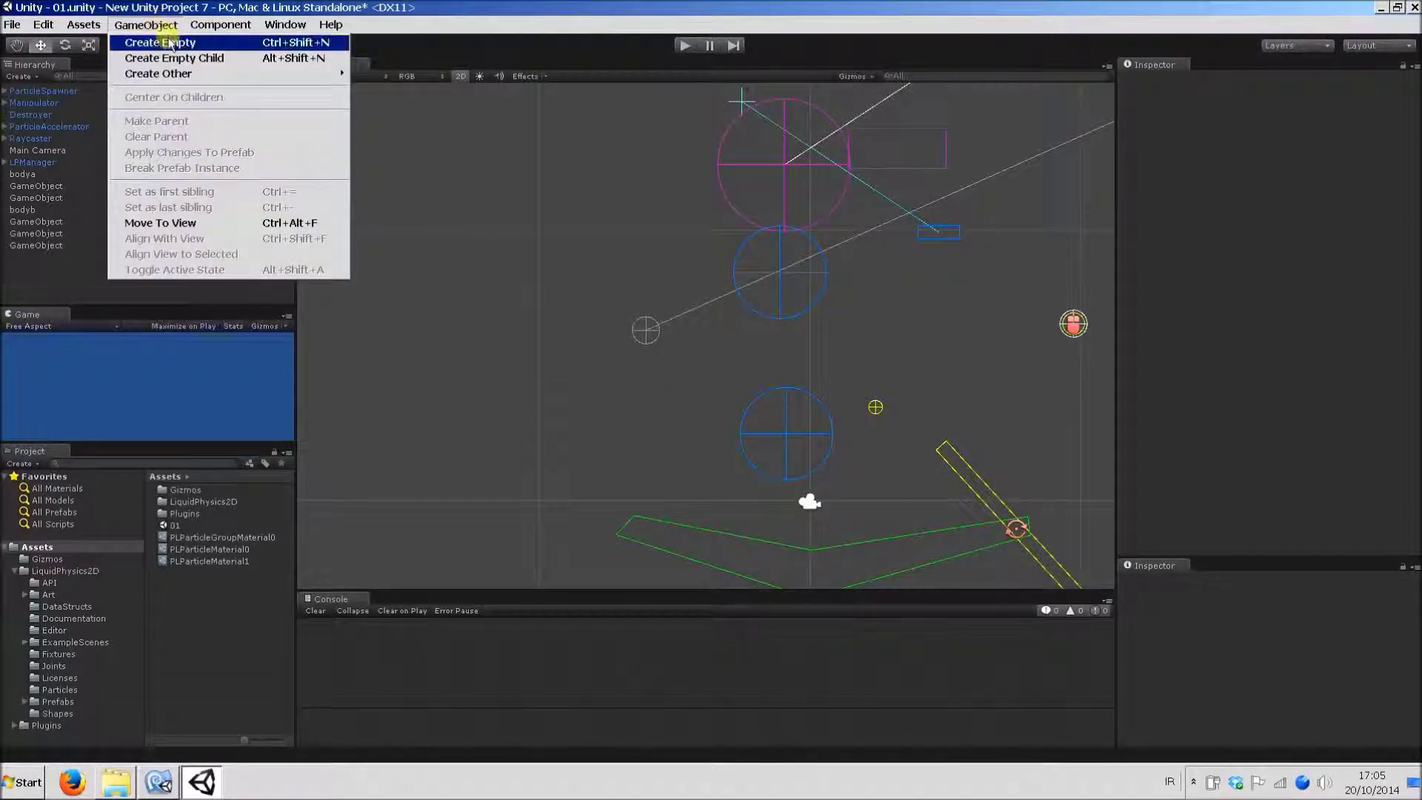
left_click(170, 42)
left_click_drag(717, 336, 522, 341)
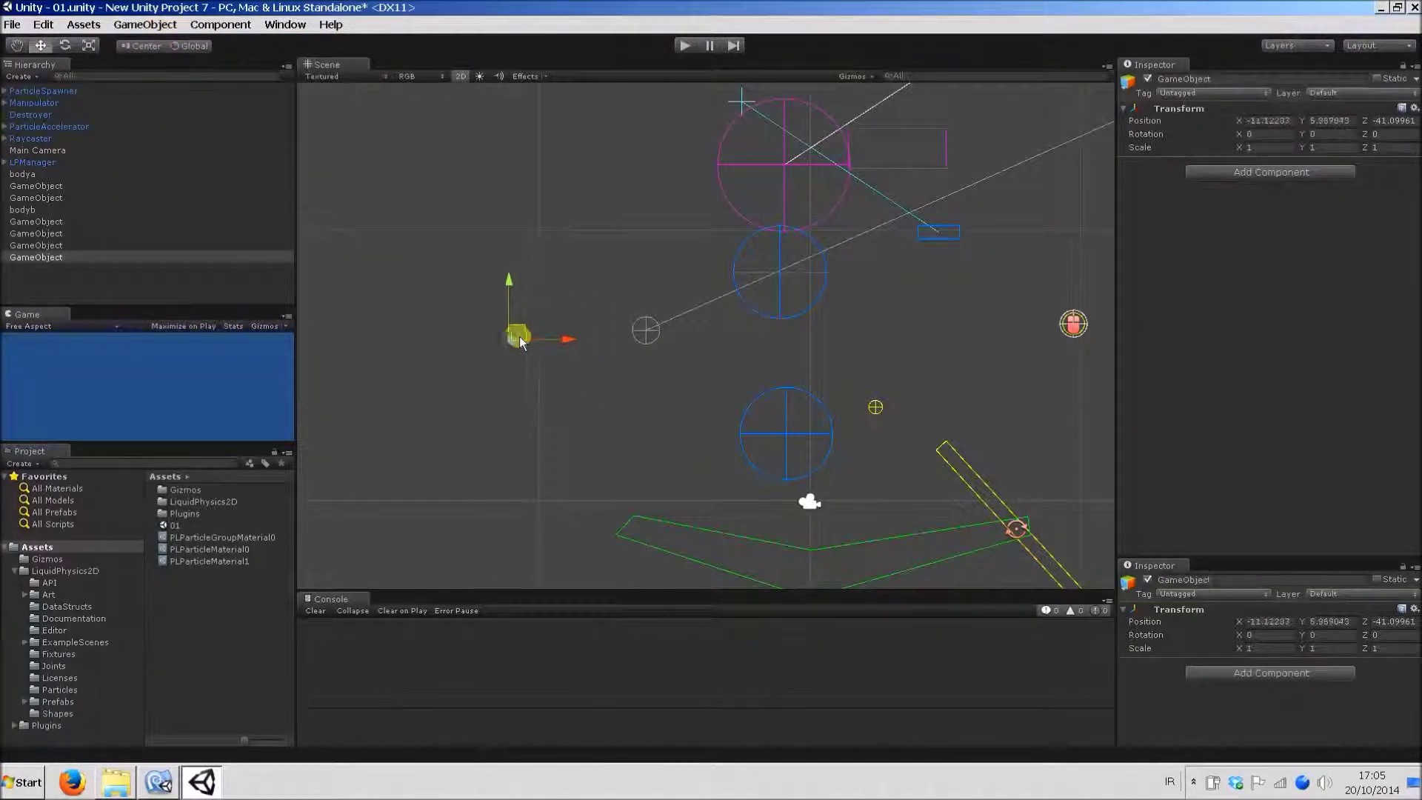
Add a Liquid Physics 2D Body and nudge it up-right to X -8.02, Y 8.08.
left_click(221, 24)
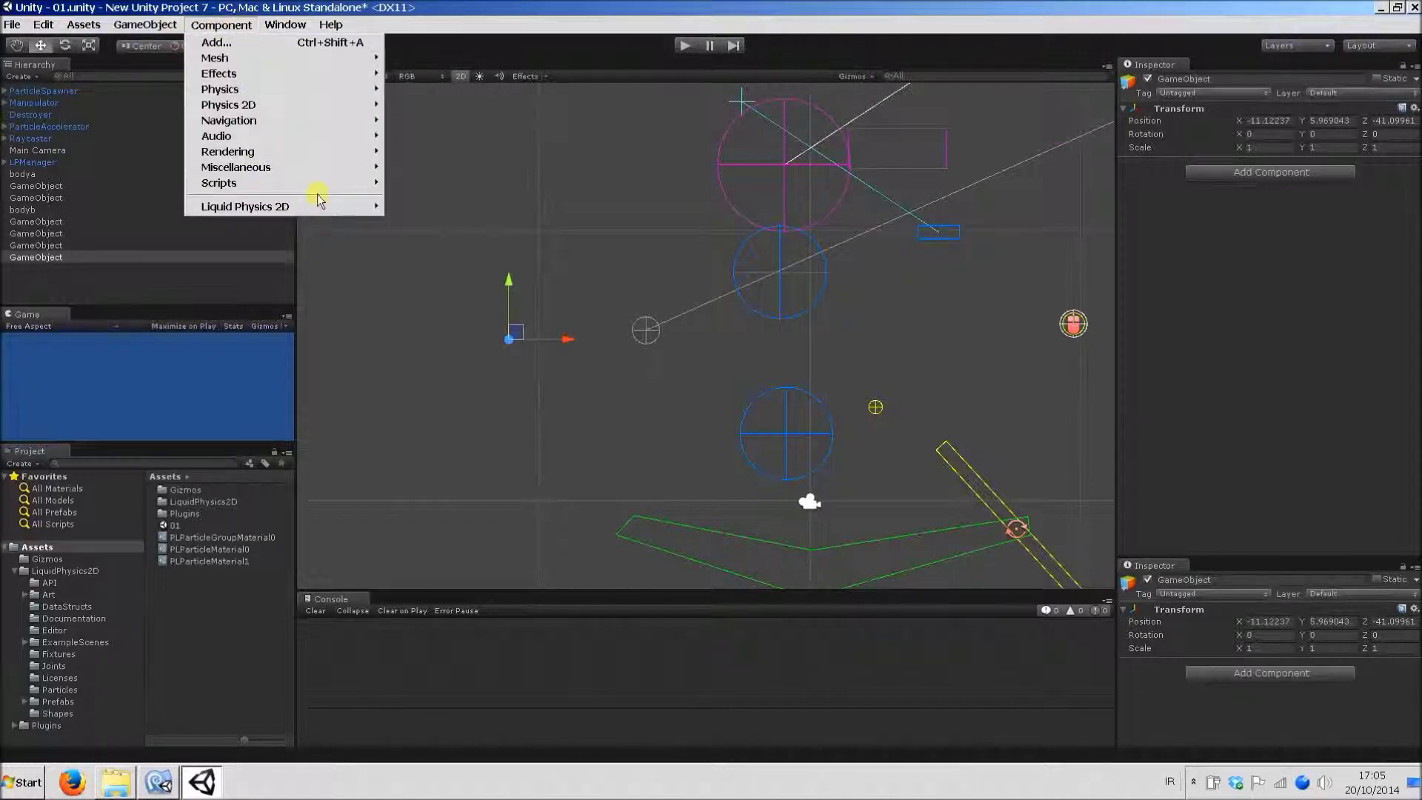
mouse_move(260, 211)
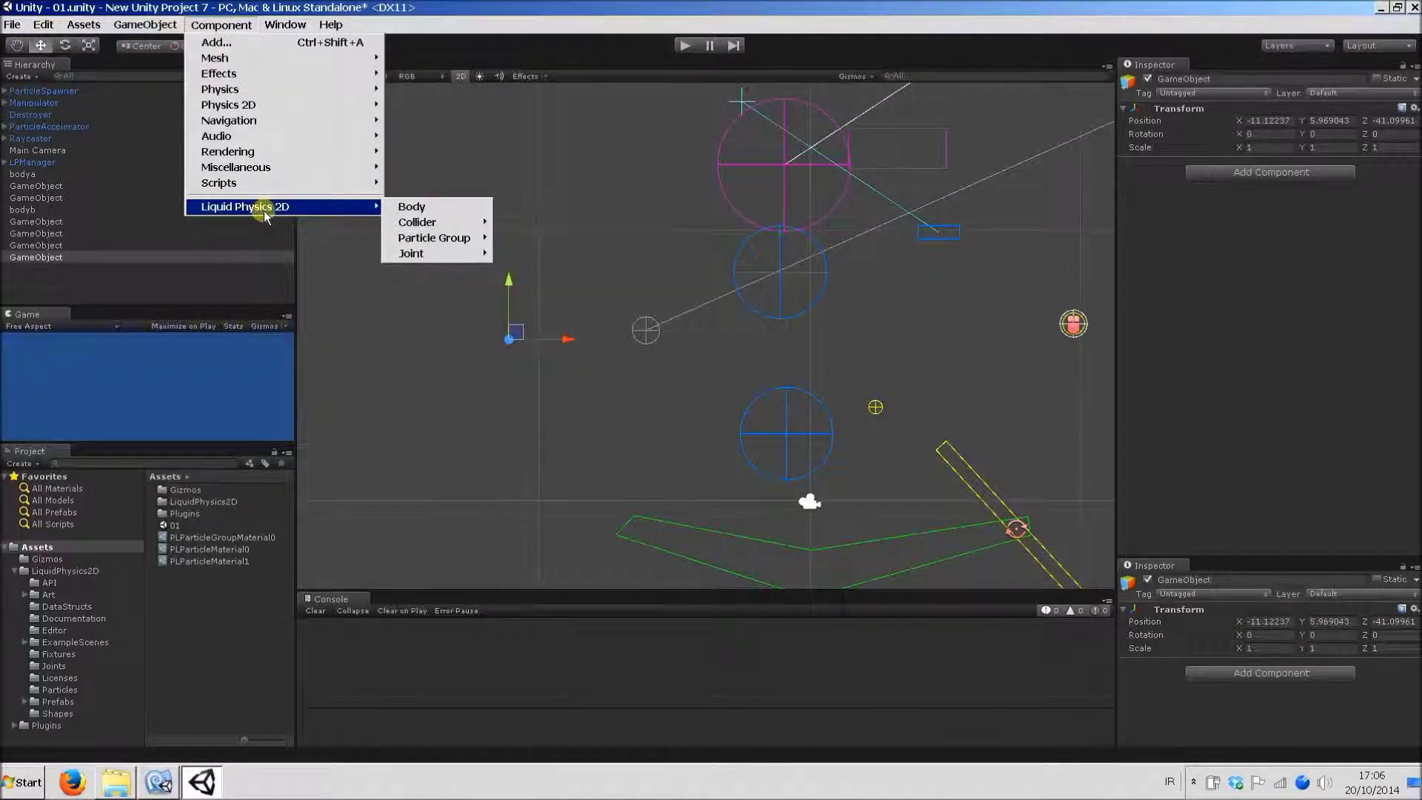
left_click(419, 209)
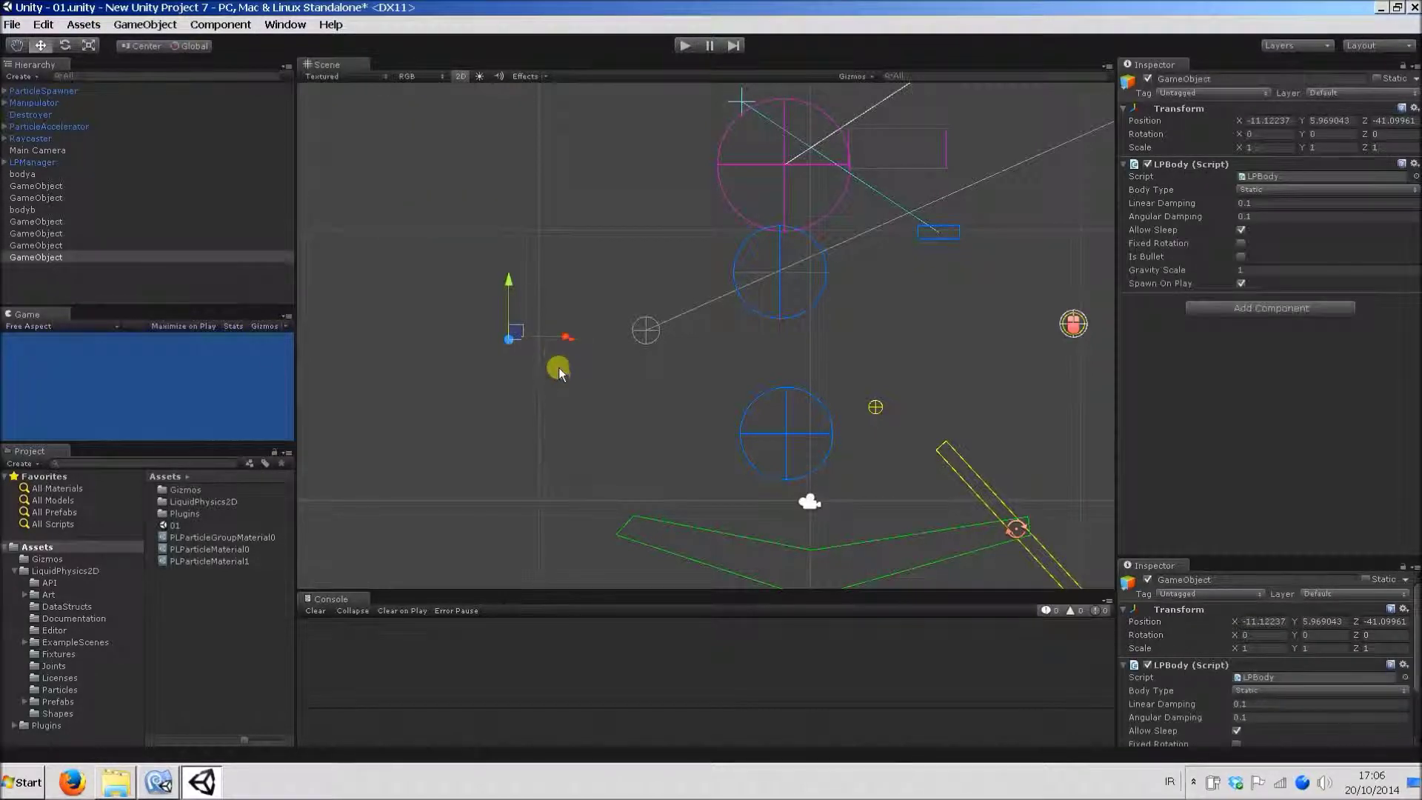
left_click_drag(523, 327, 589, 290)
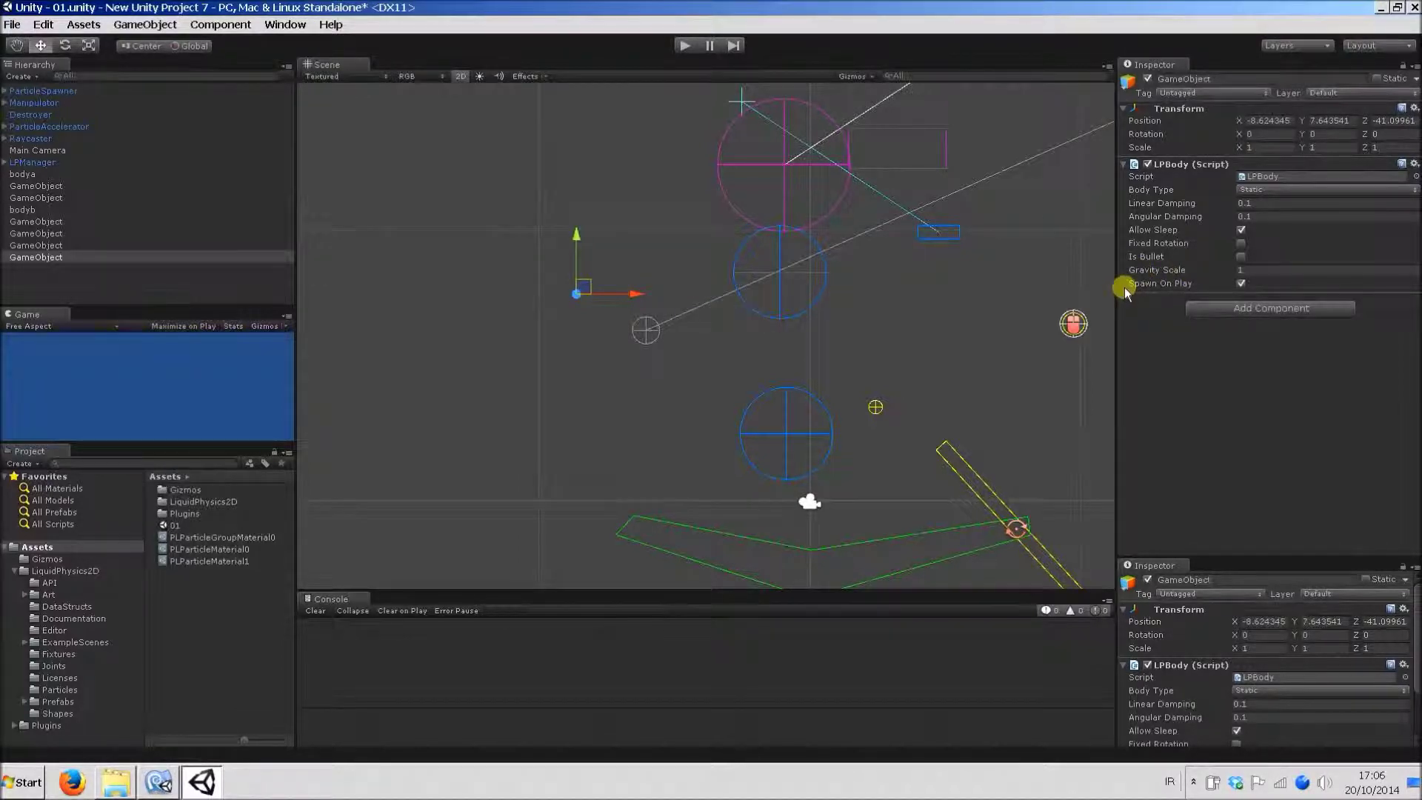
middle_click_drag(700, 328, 719, 310)
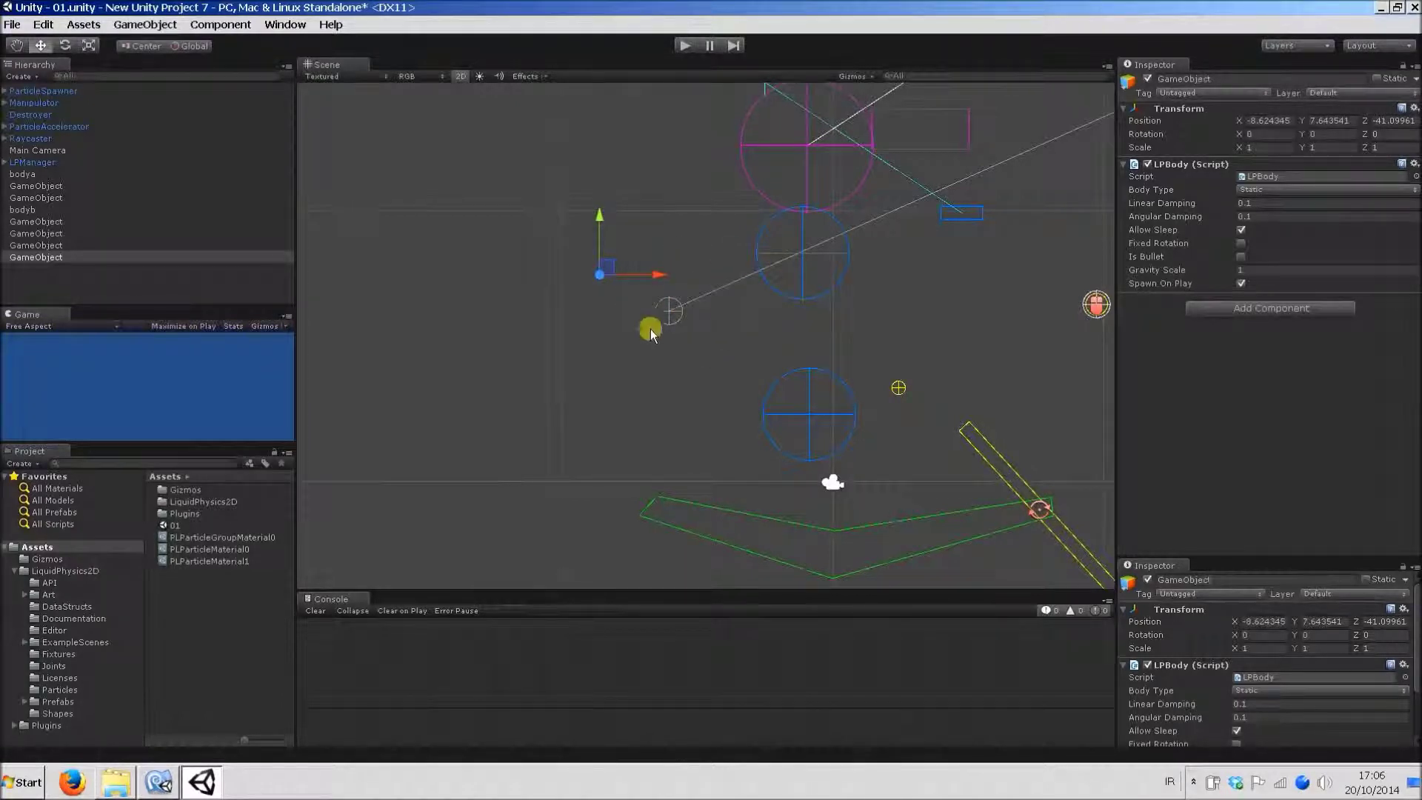
mouse_move(612, 271)
left_mouse_down()
mouse_move(650, 250)
mouse_move(635, 289)
mouse_move(652, 269)
mouse_move(633, 250)
mouse_move(625, 261)
left_mouse_up()
middle_click_drag(650, 379, 642, 331)
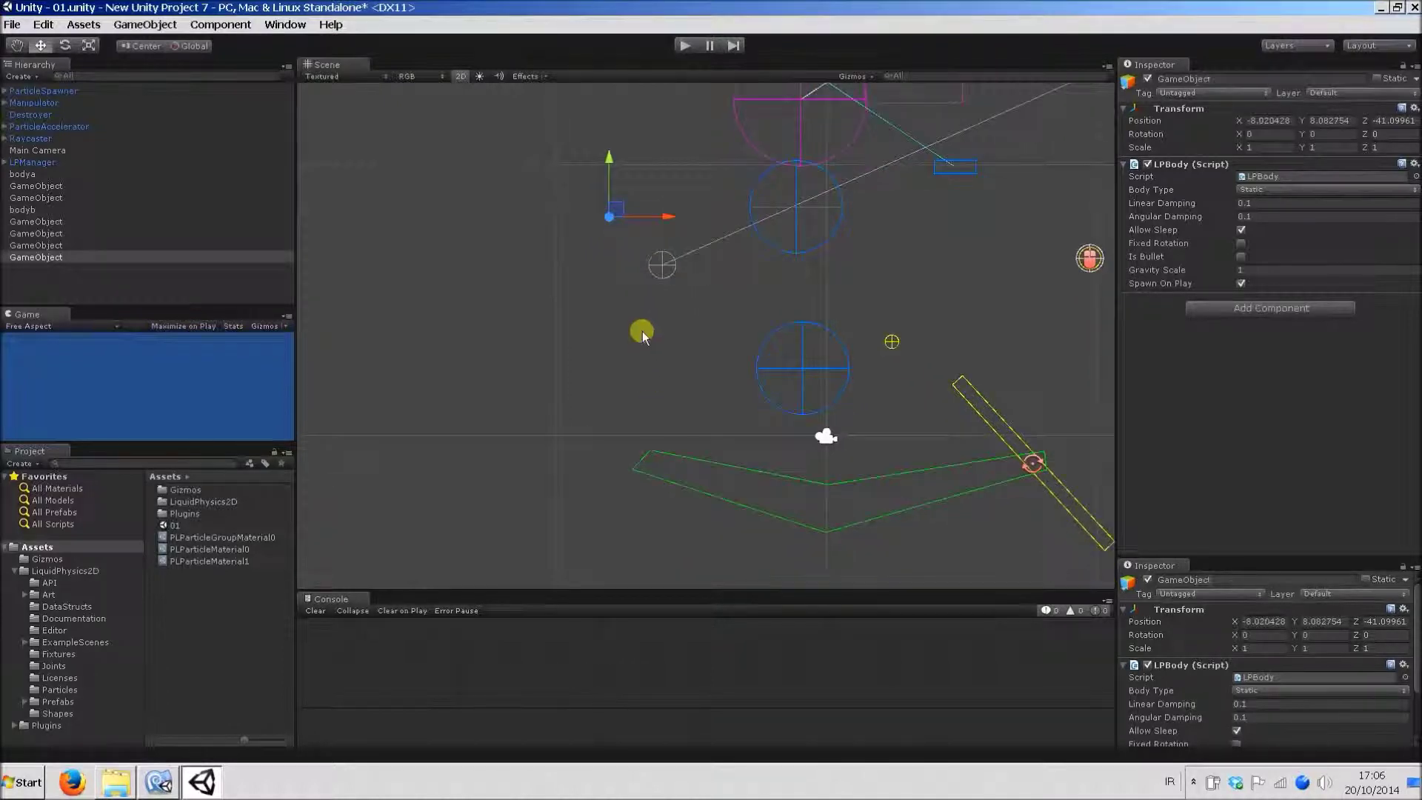
Test-run the scene, checking the liquid particle group and the new body.
left_click(686, 46)
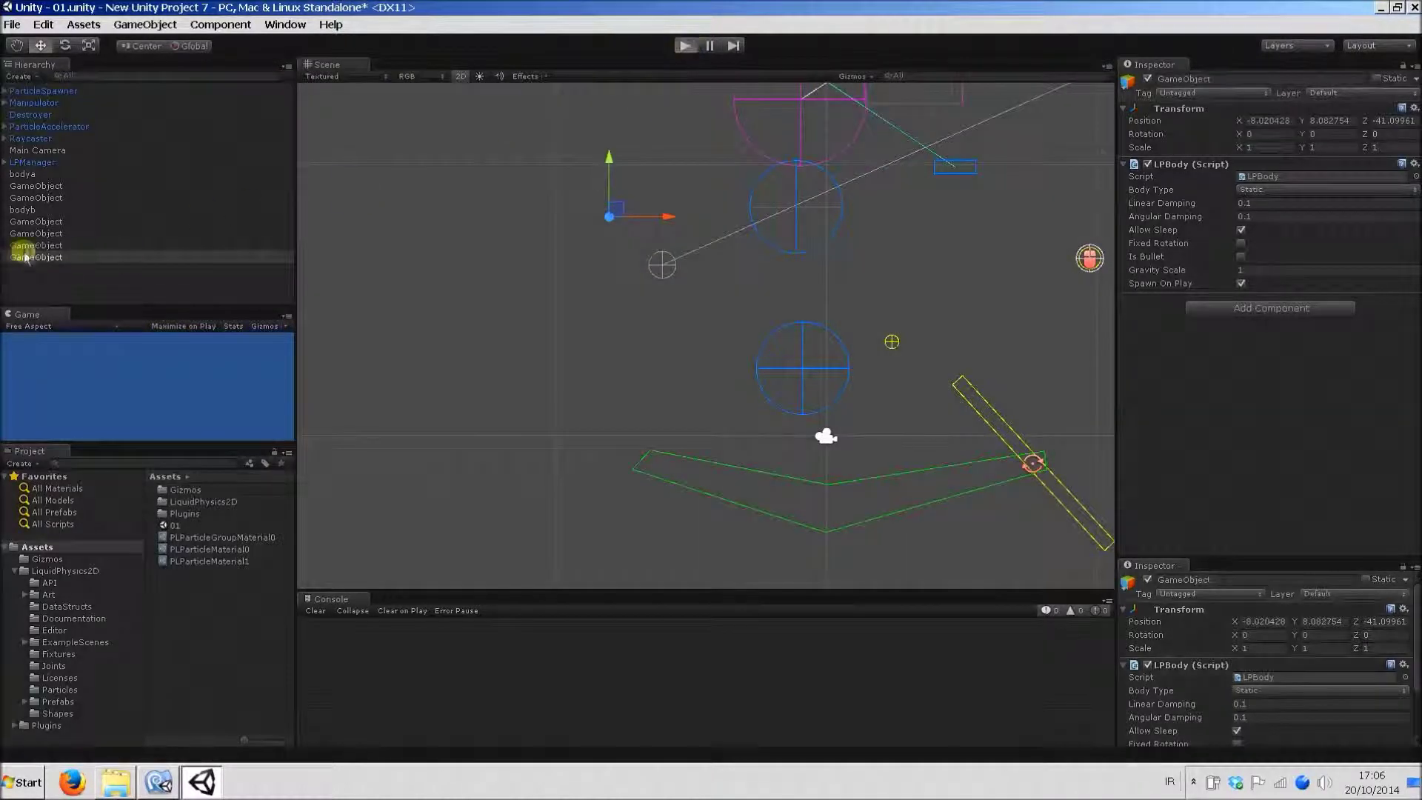
left_click(45, 234)
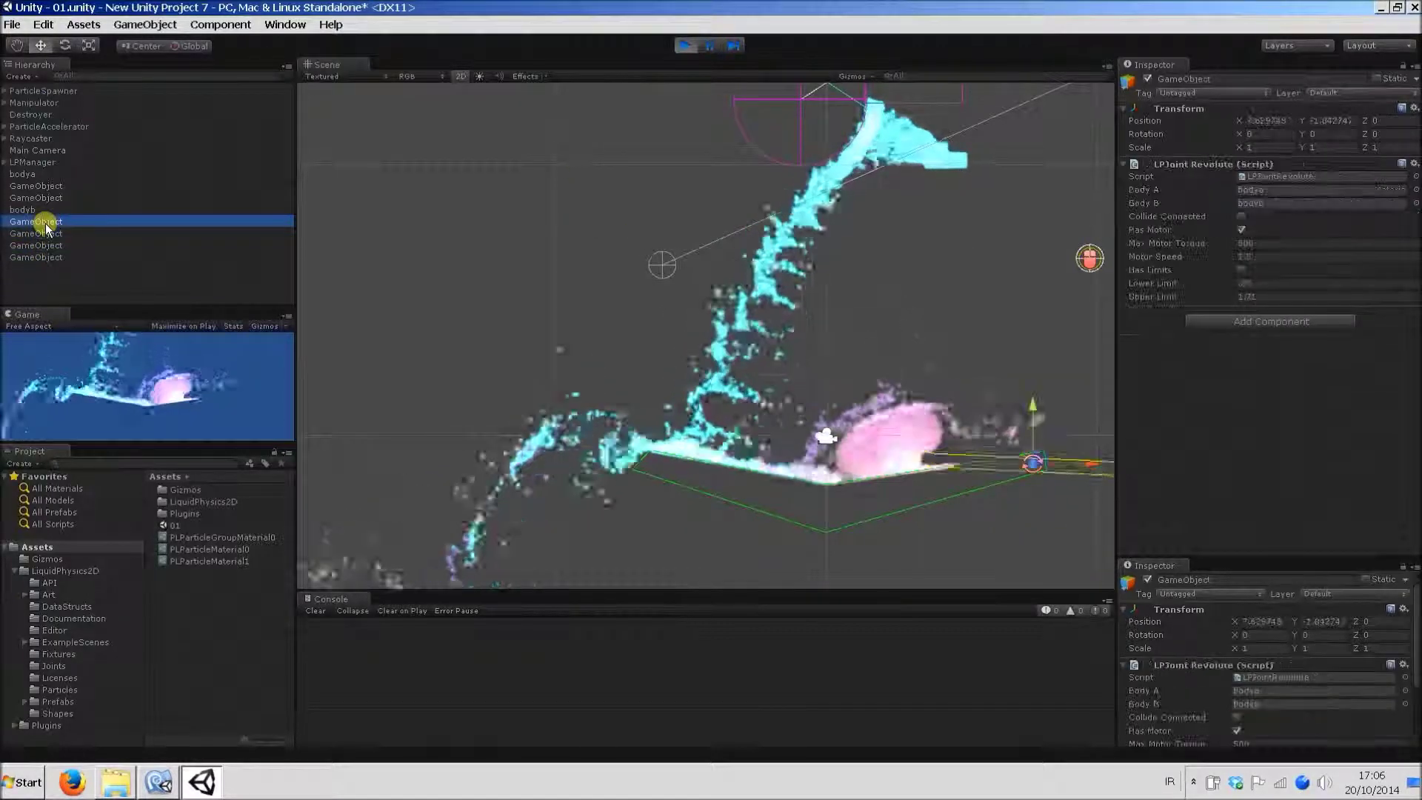
left_click(37, 256)
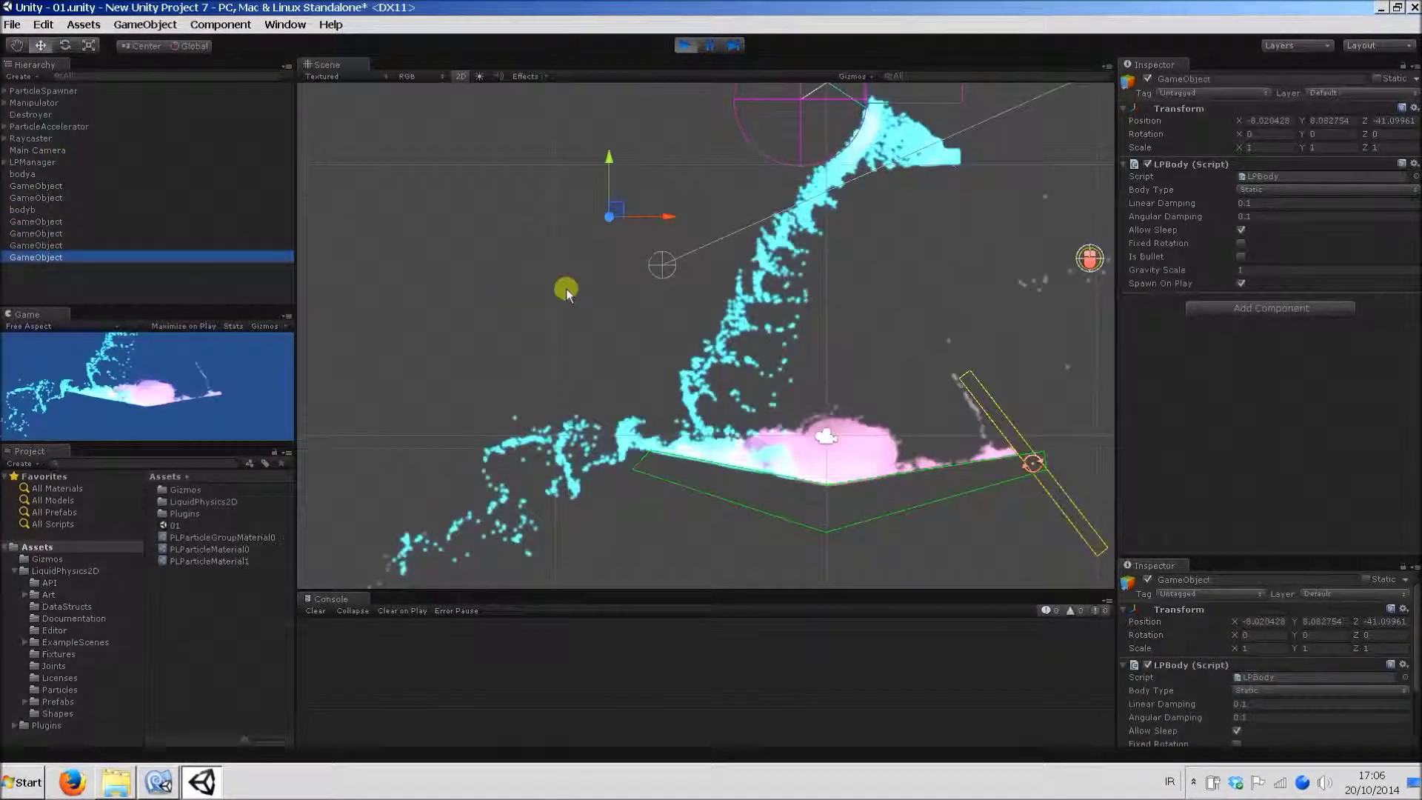
left_click(684, 46)
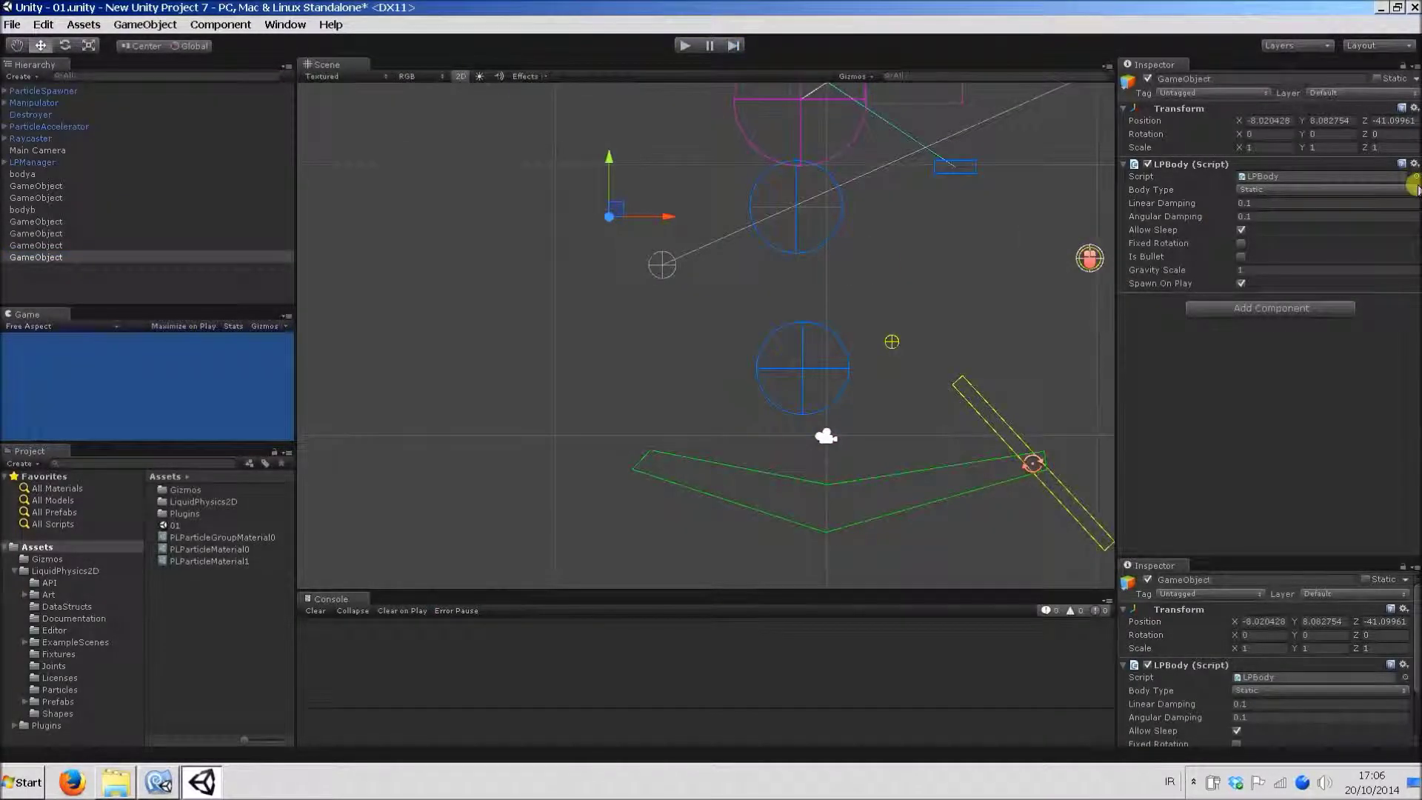
Set the LPBody Body Type to Dynamic and test it in a play run.
left_click(1274, 189)
left_click(1270, 219)
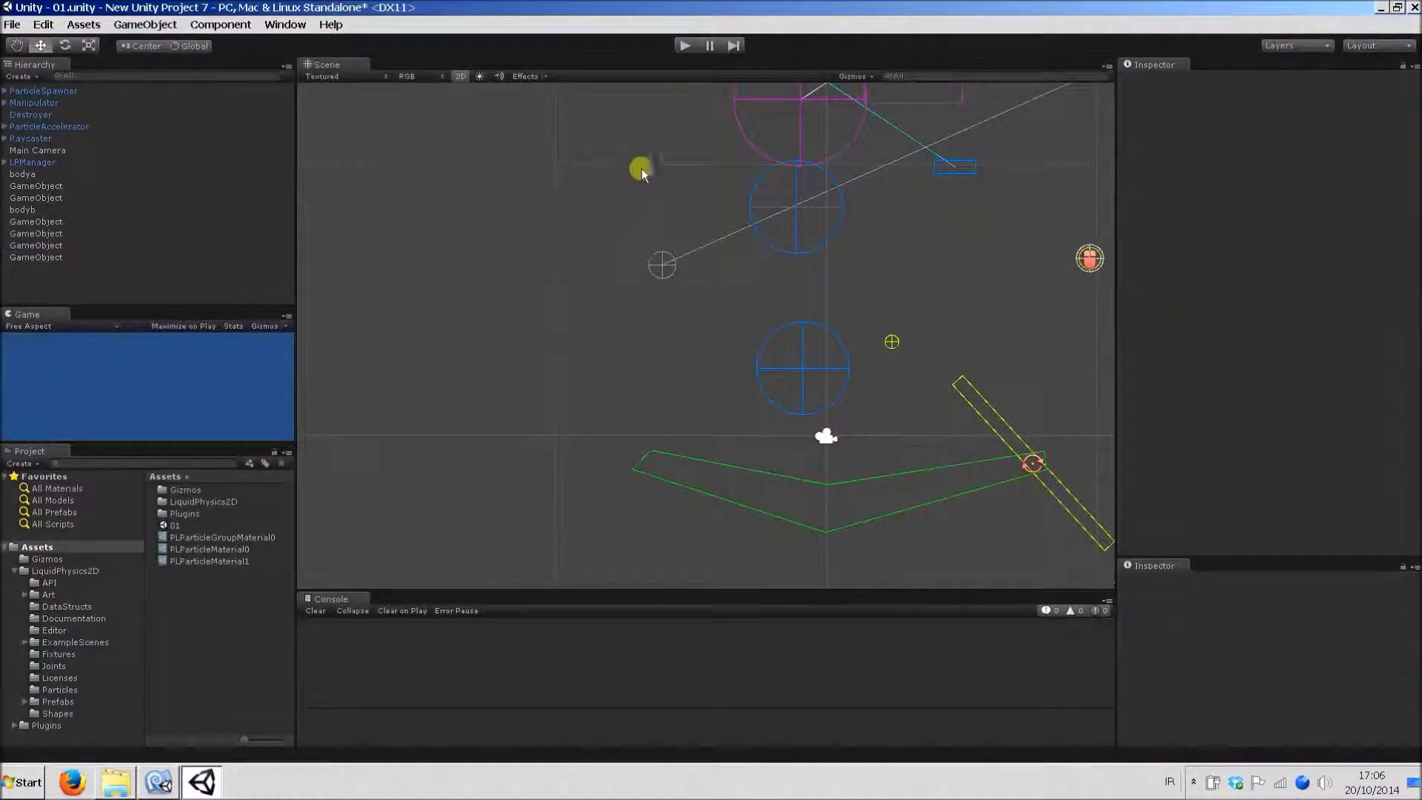
left_click(39, 257)
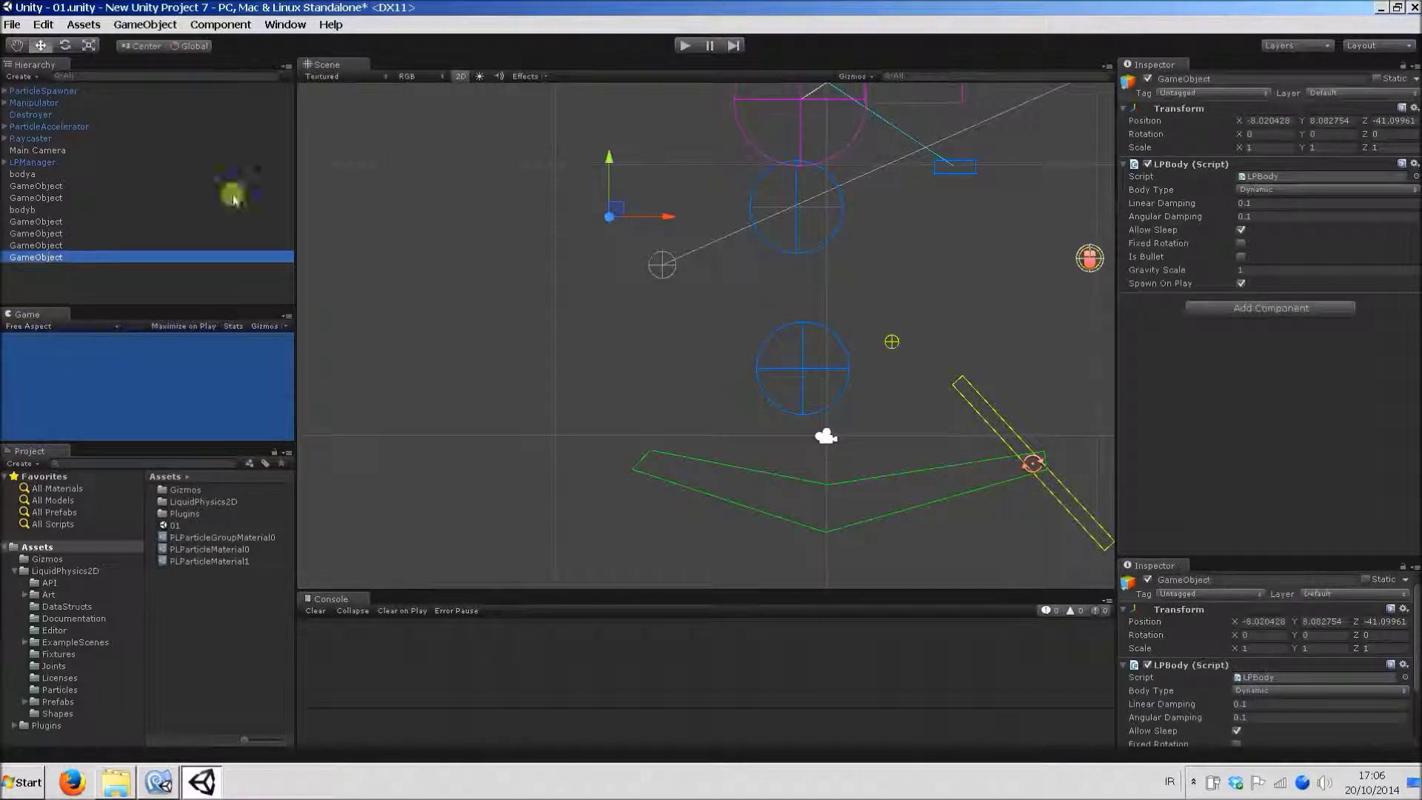
left_click(684, 46)
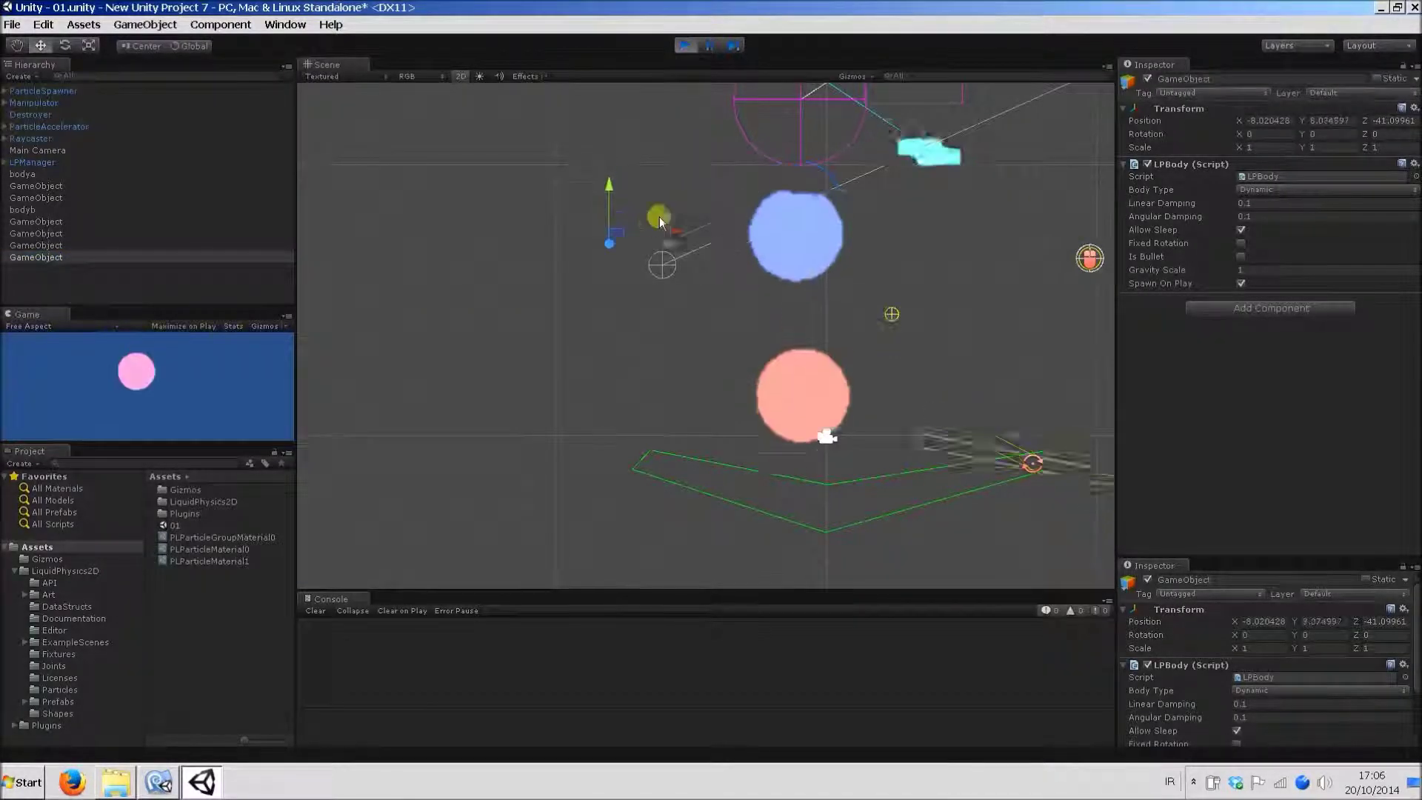
left_click(684, 46)
Reposition the dynamic body, test again, then move it left to X -10.88, Y 7.48.
left_click_drag(629, 188, 729, 155)
left_click(689, 46)
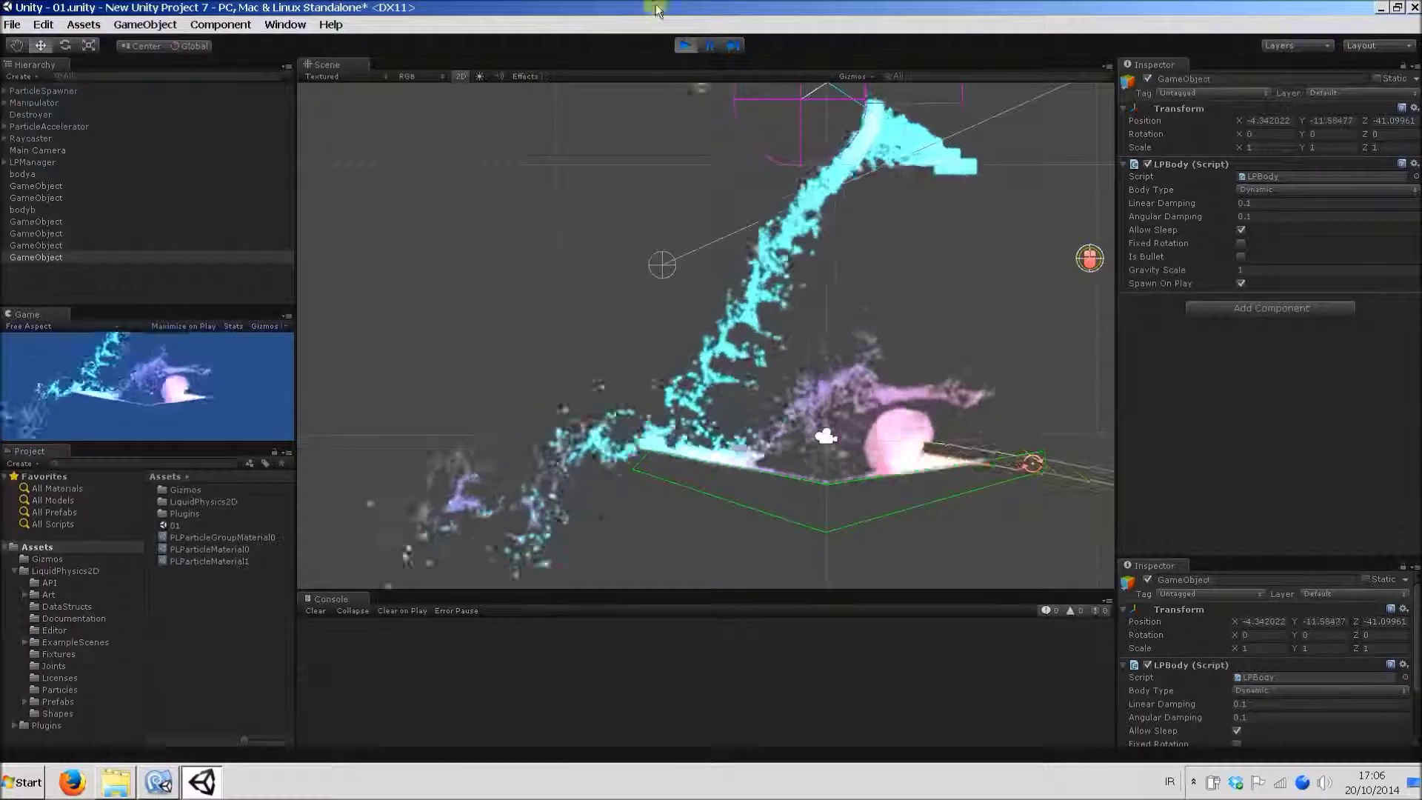
left_click(687, 45)
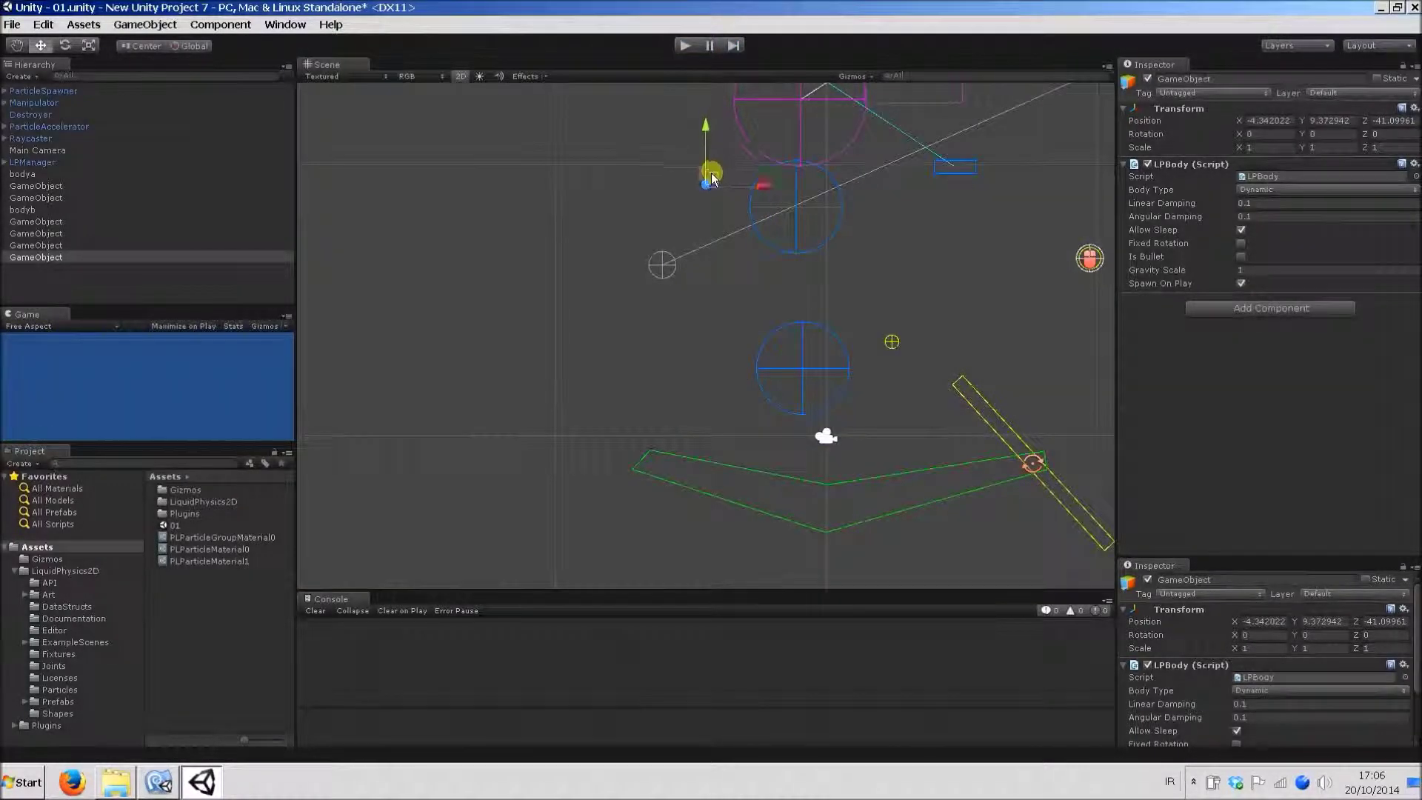
left_click_drag(702, 176, 533, 230)
Add a Liquid Physics 2D Box collider (0.5 × 0.5) to the dynamic body.
left_click(220, 25)
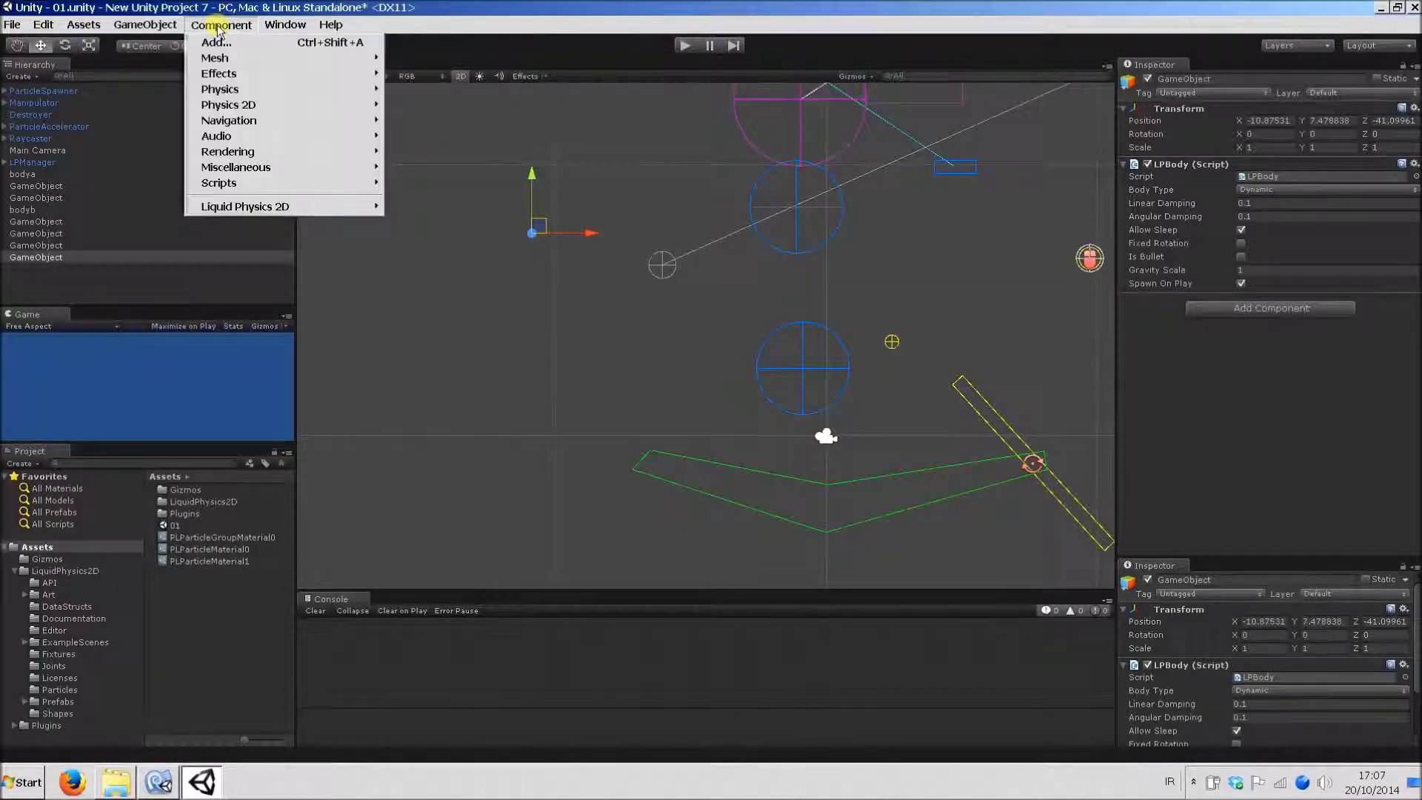
mouse_move(283, 207)
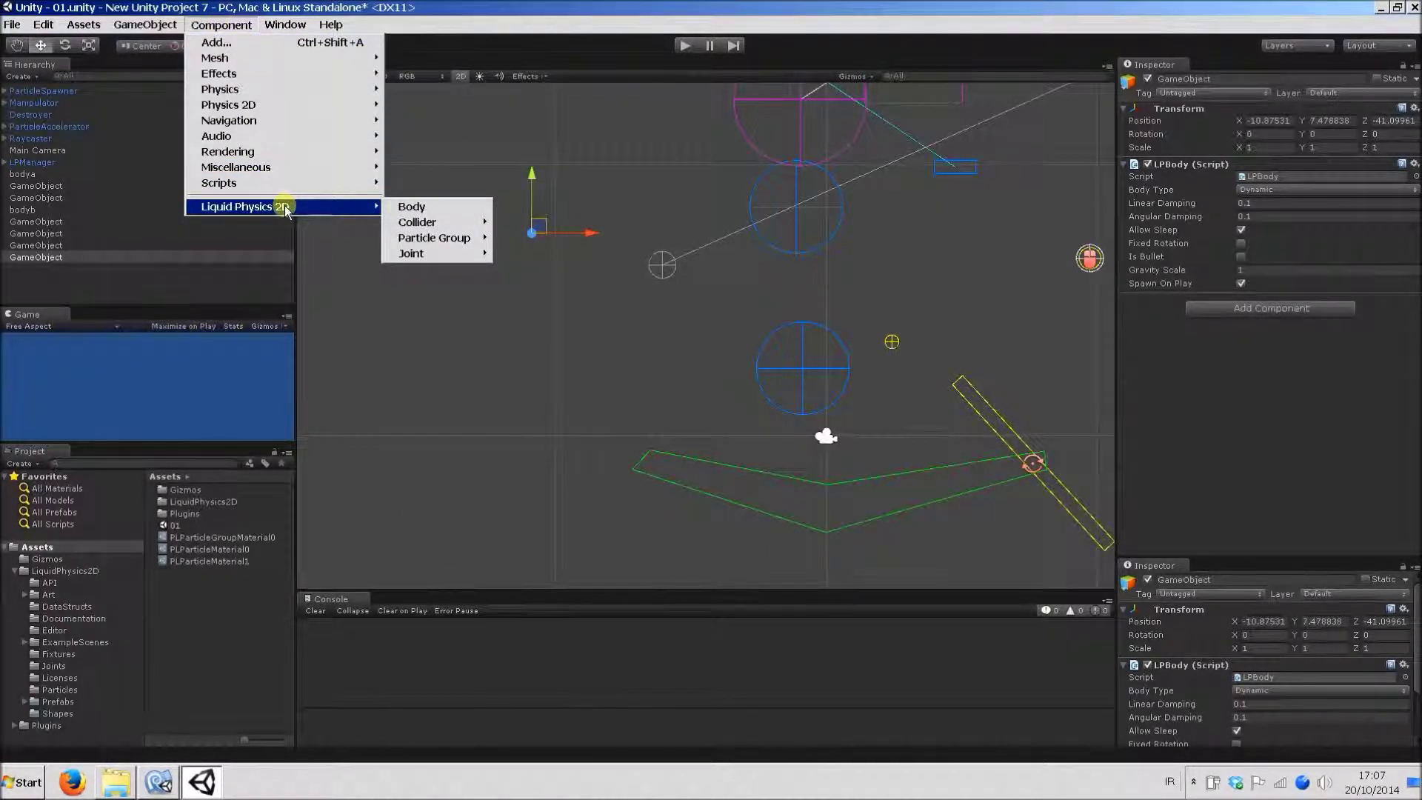
mouse_move(422, 222)
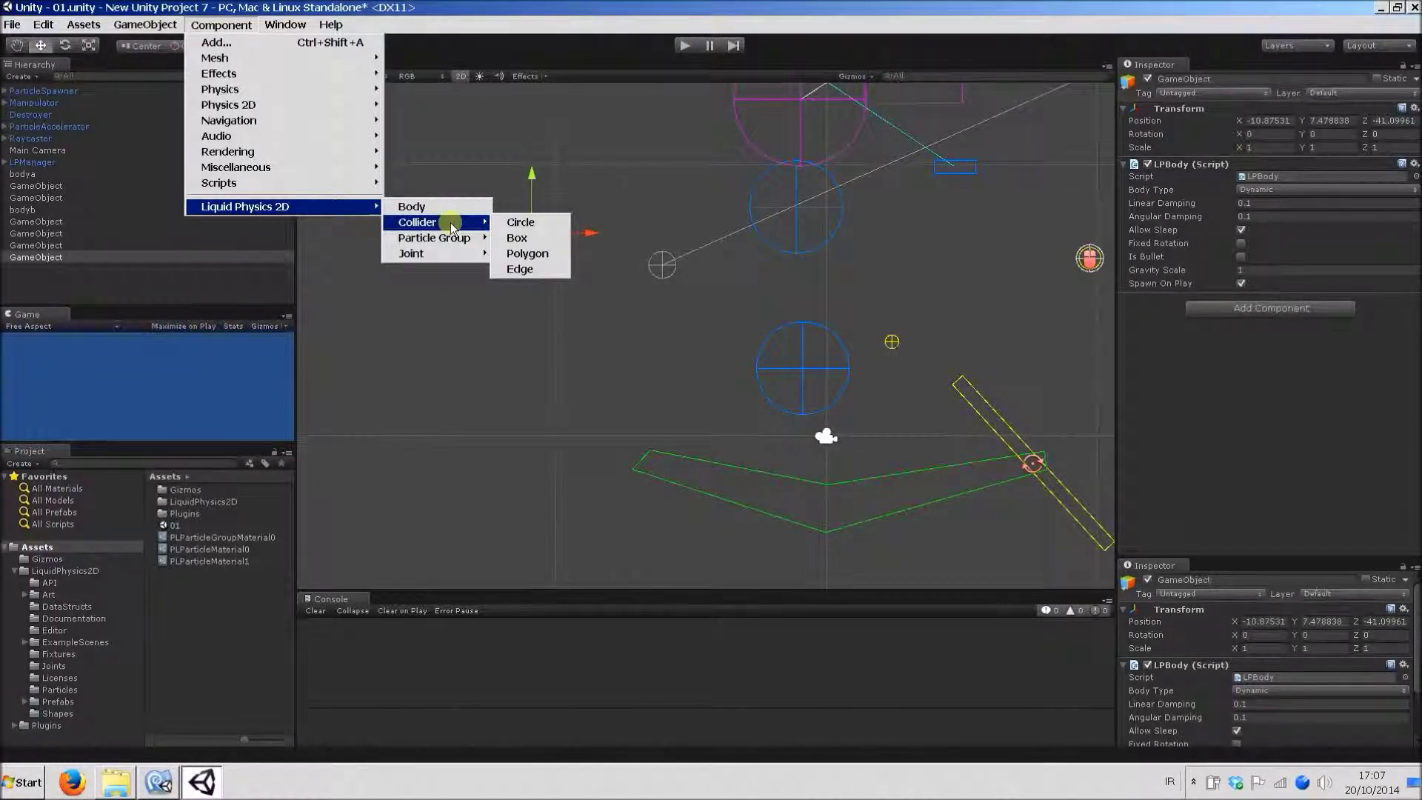
left_click(525, 243)
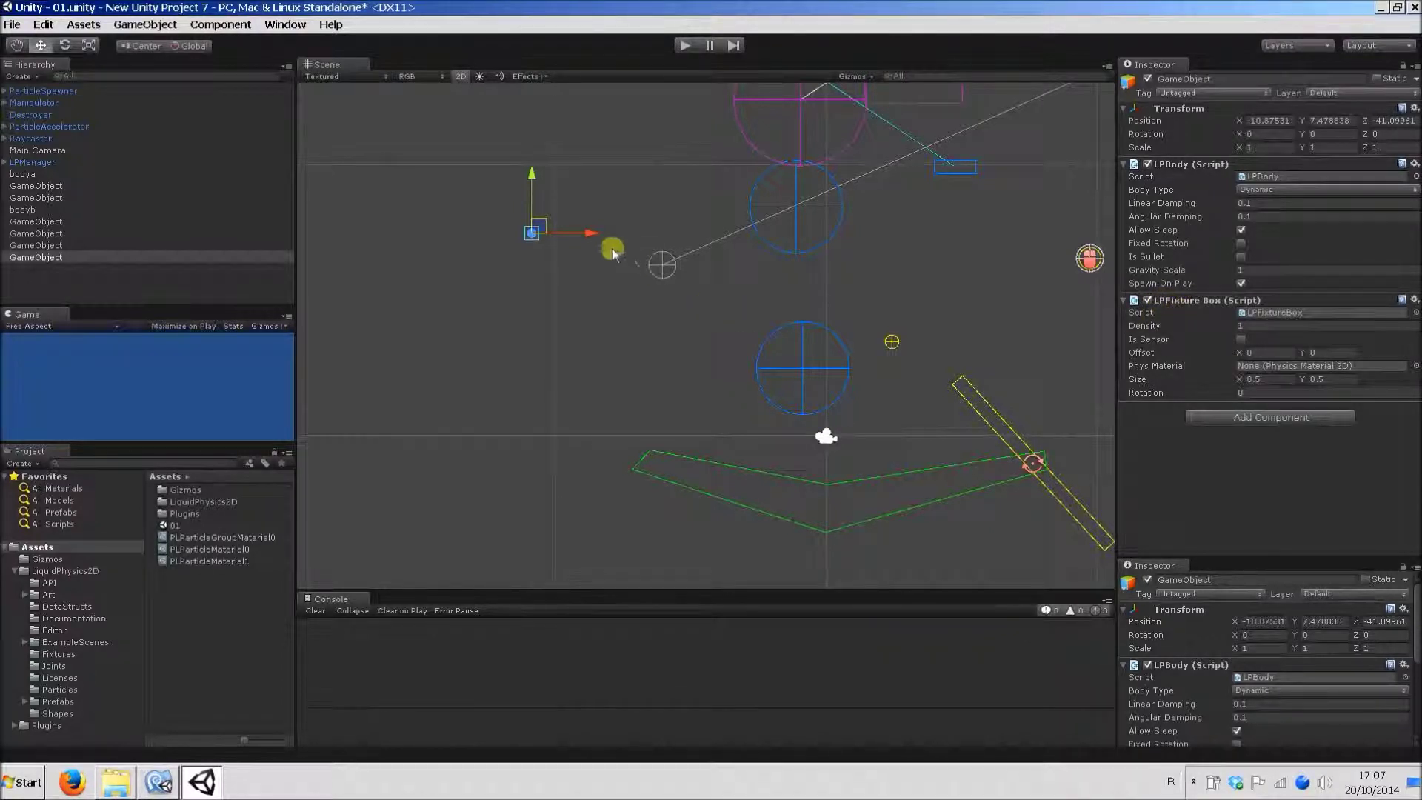
Move the boxed body to X -5.60, Y 8.06 and run the simulation.
left_click_drag(540, 227, 686, 204)
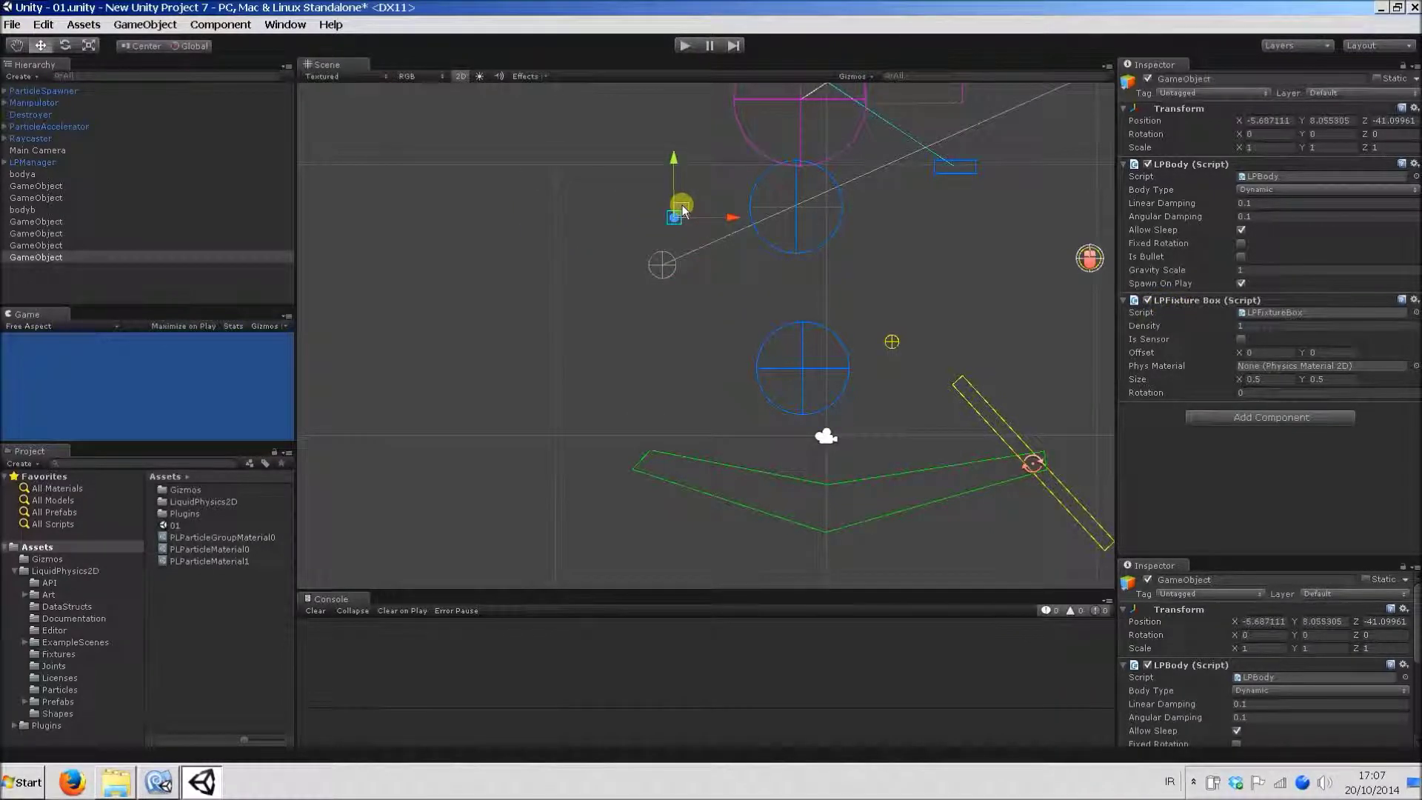
left_click(708, 323)
middle_click_drag(708, 324, 641, 321)
left_click(683, 46)
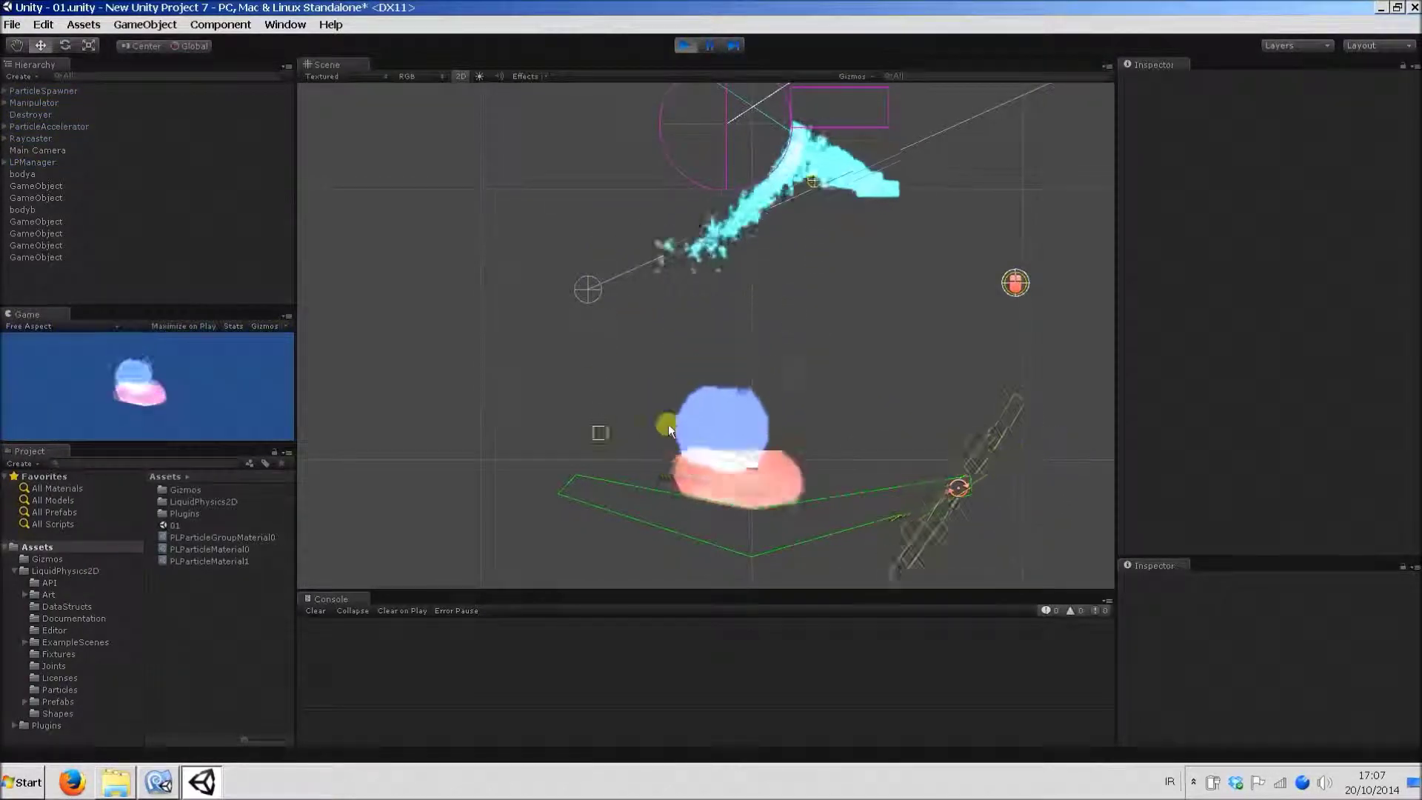
Stop play mode and drag the square body slightly right to X -4.86, Y 8.17.
left_click(685, 45)
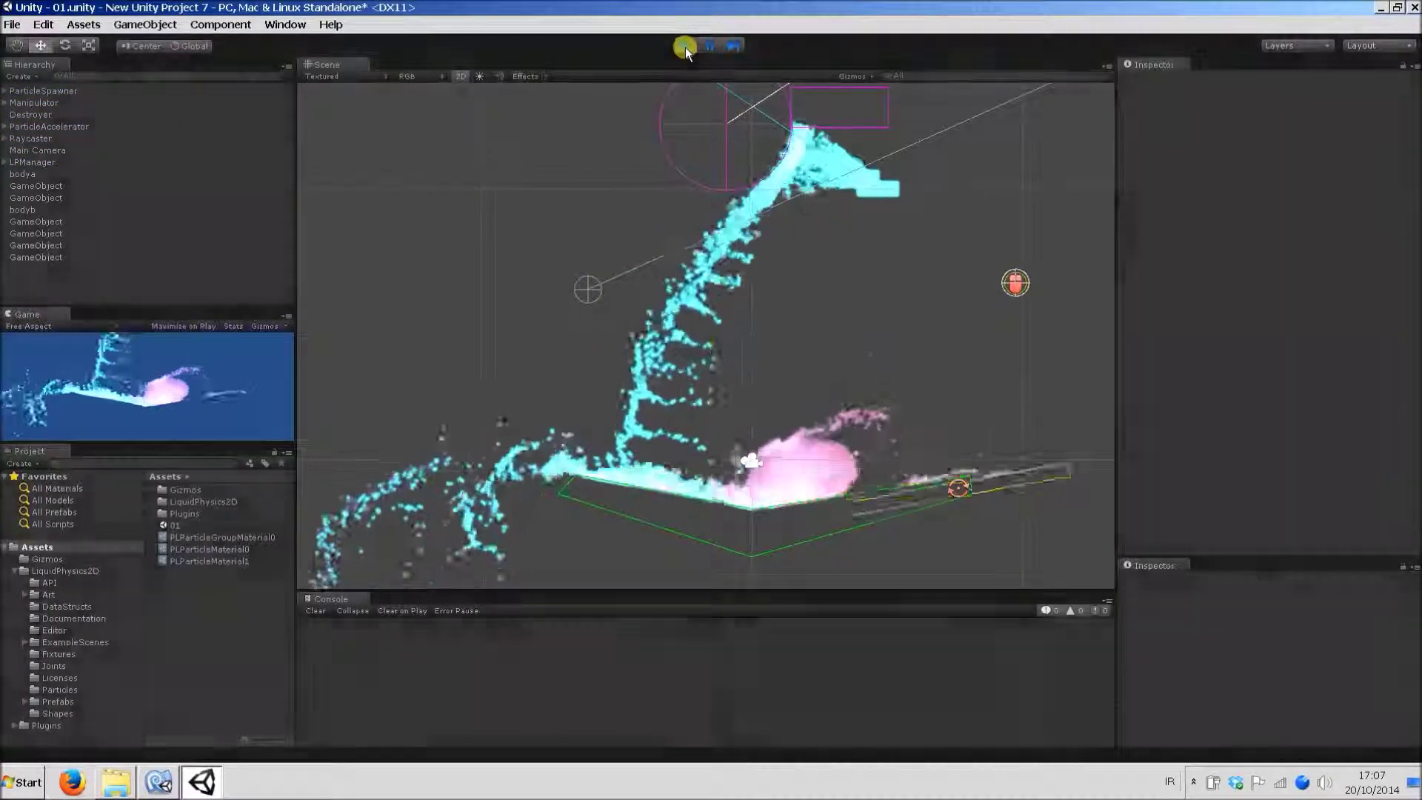
left_click(601, 233)
left_click_drag(601, 233, 629, 233)
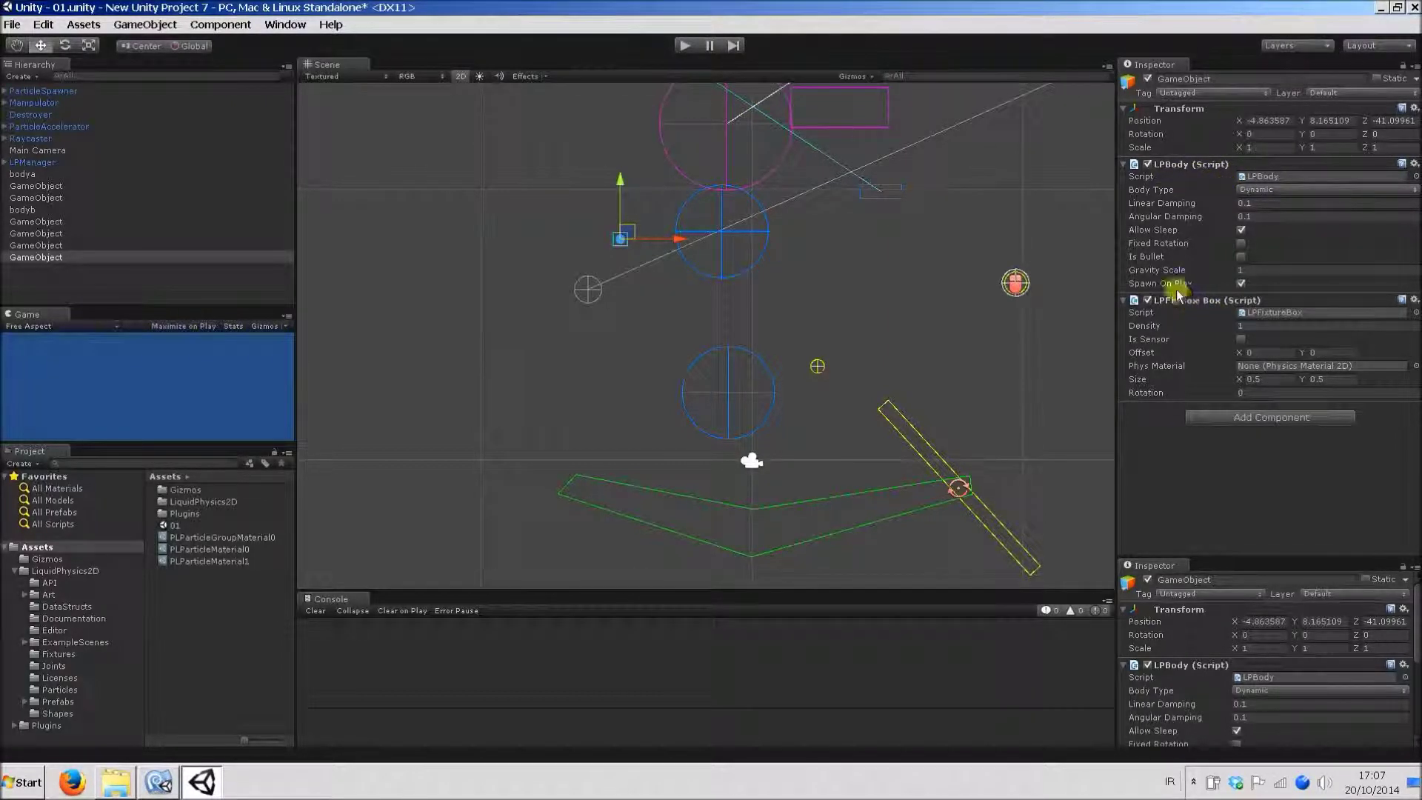
left_click(695, 496)
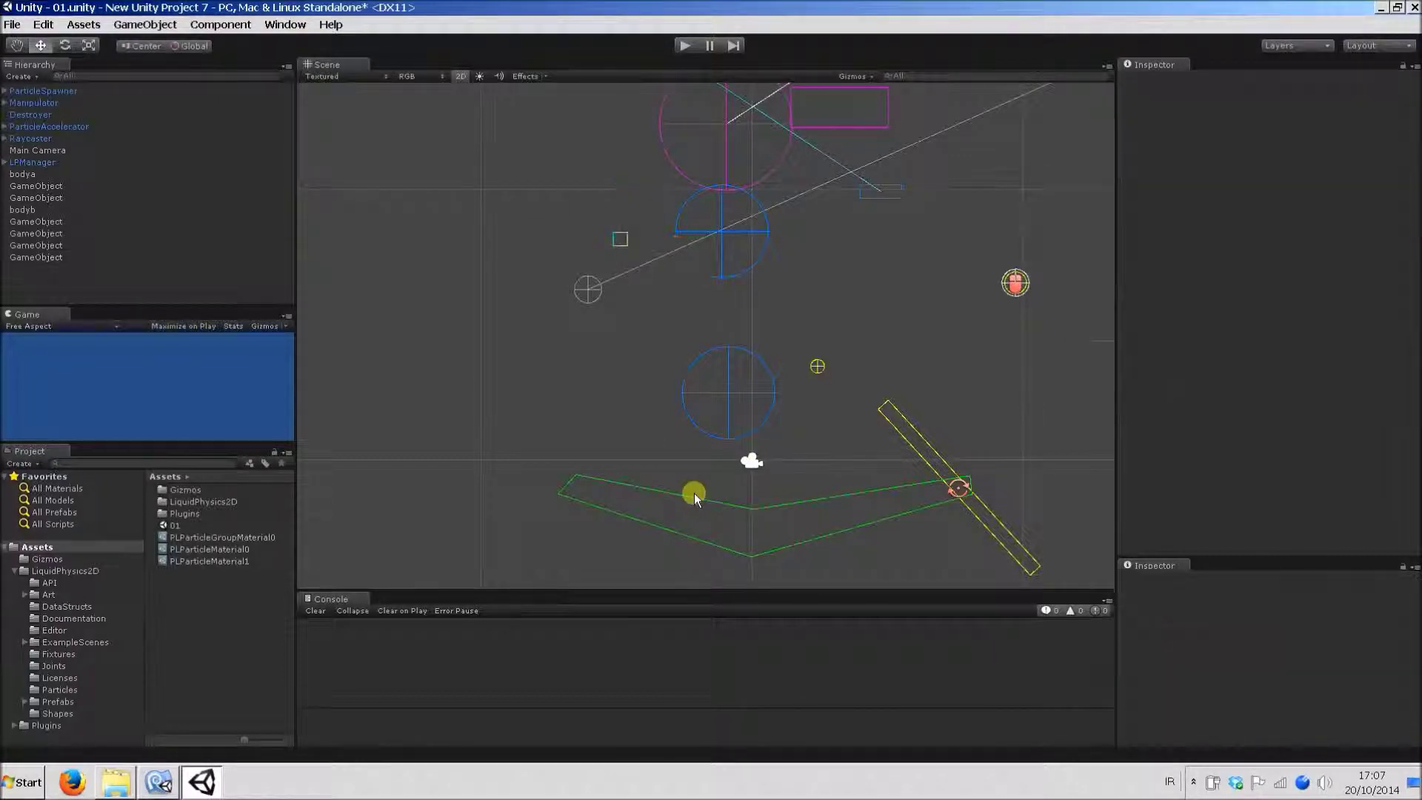
left_click(695, 496)
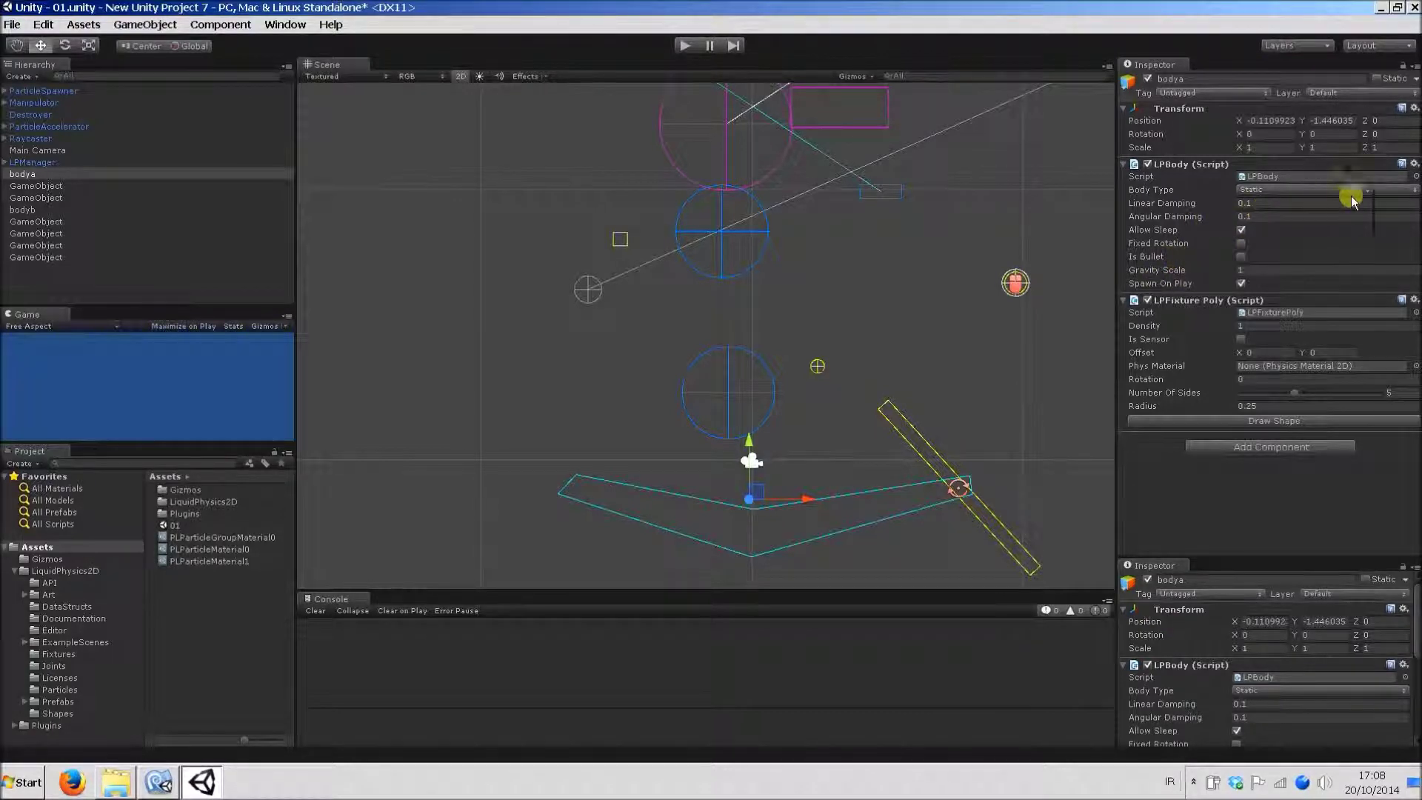
left_click(1412, 194)
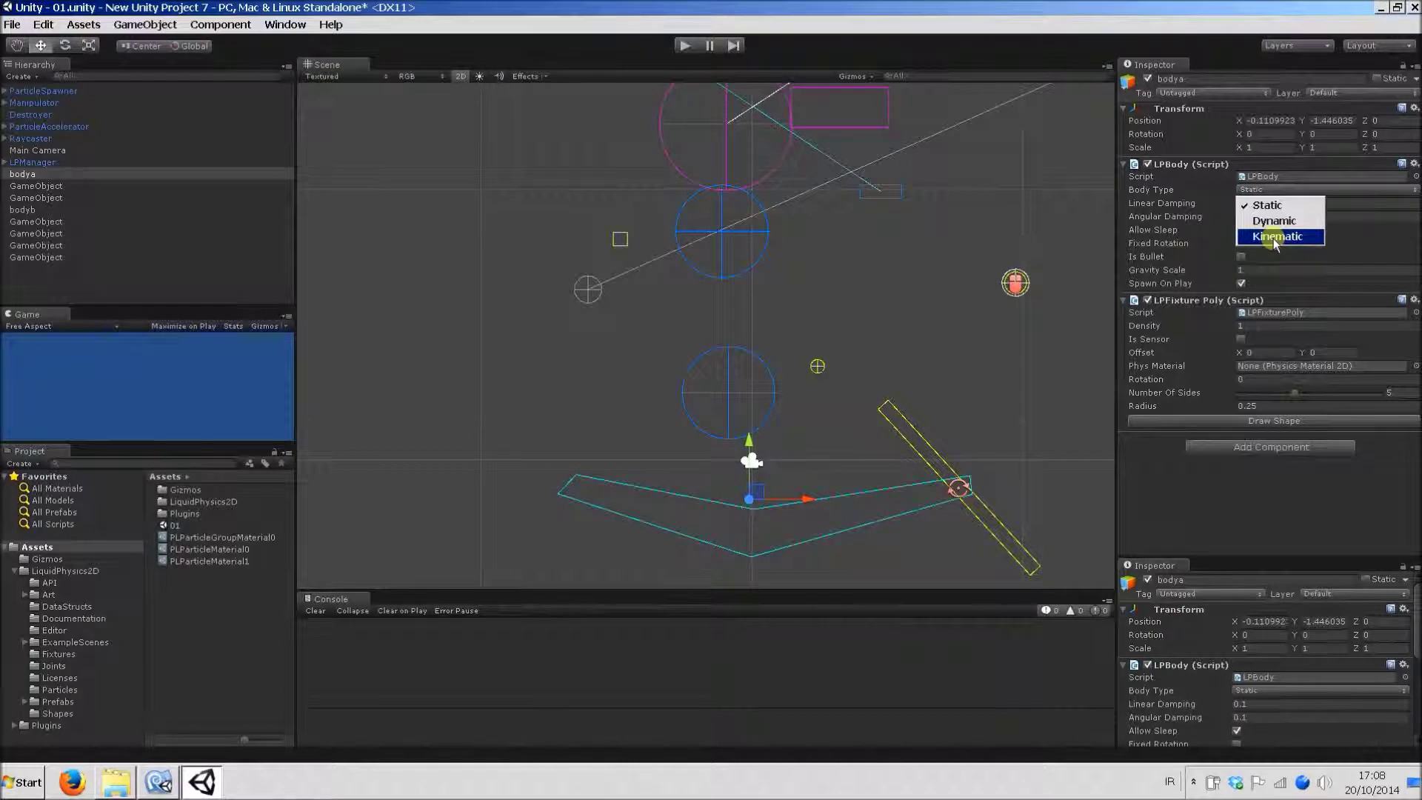
left_click(669, 329)
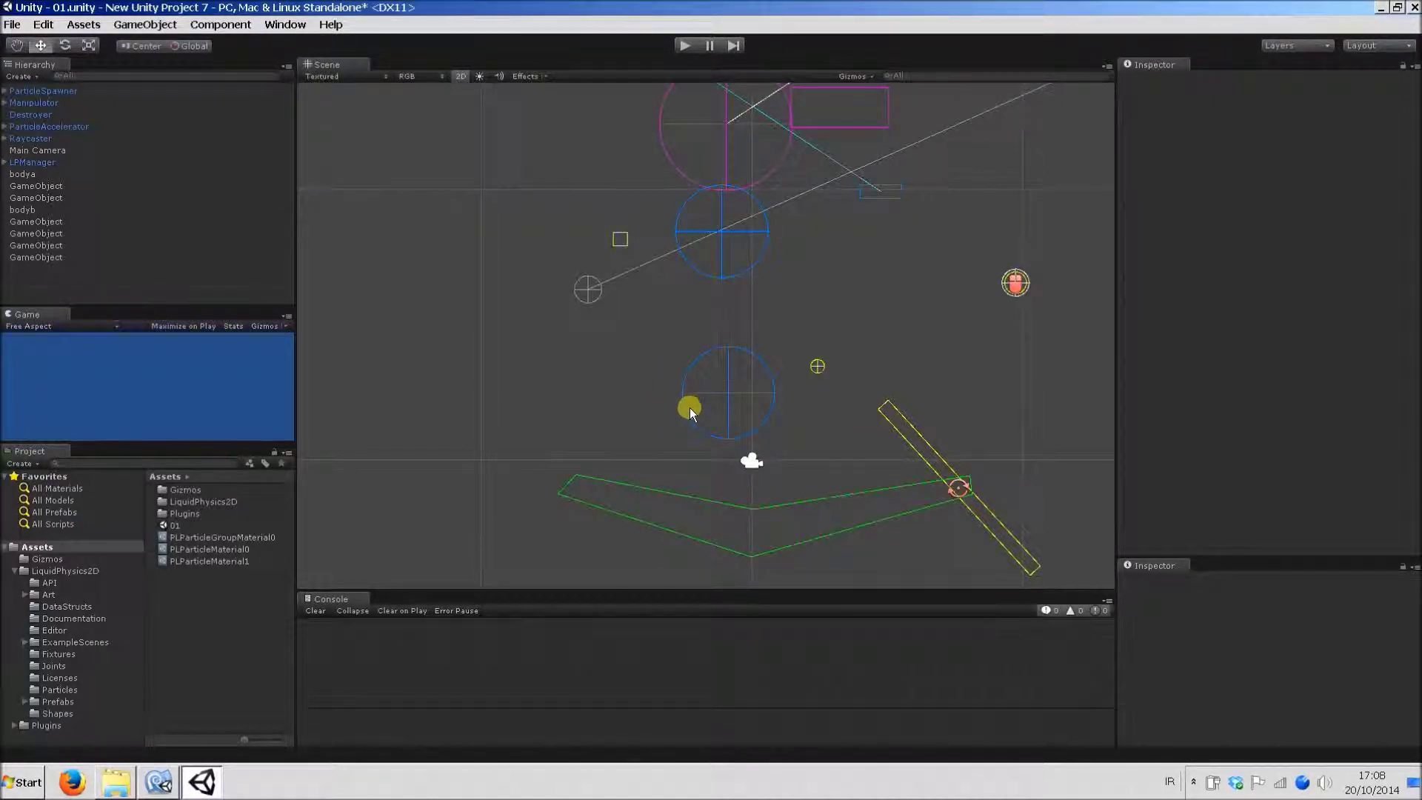
Drag the square body well to the left, away from the other shapes.
middle_click_drag(719, 312, 669, 339)
scroll(669, 339, "down", 2)
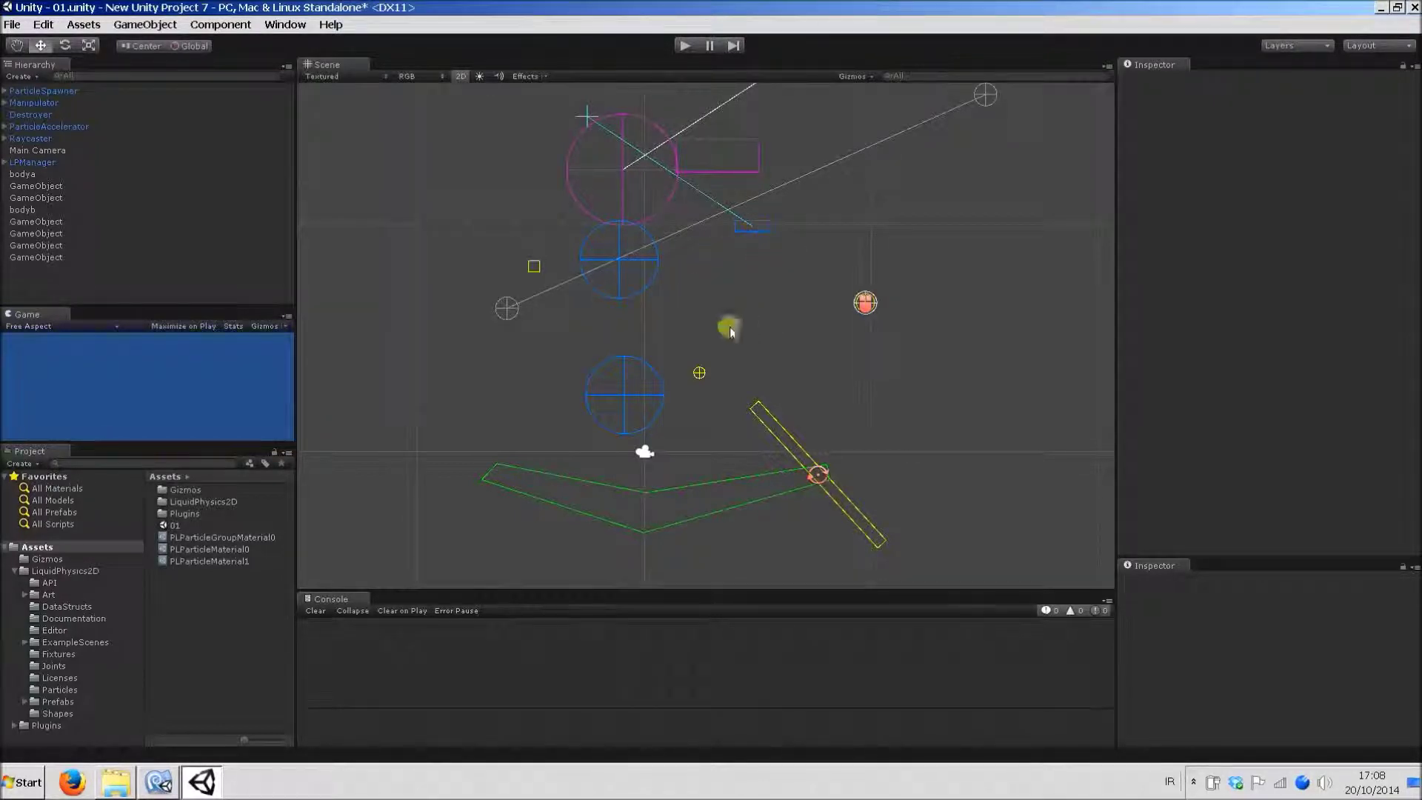
left_click(535, 268)
middle_click_drag(537, 272, 734, 276)
left_click_drag(729, 274, 562, 300)
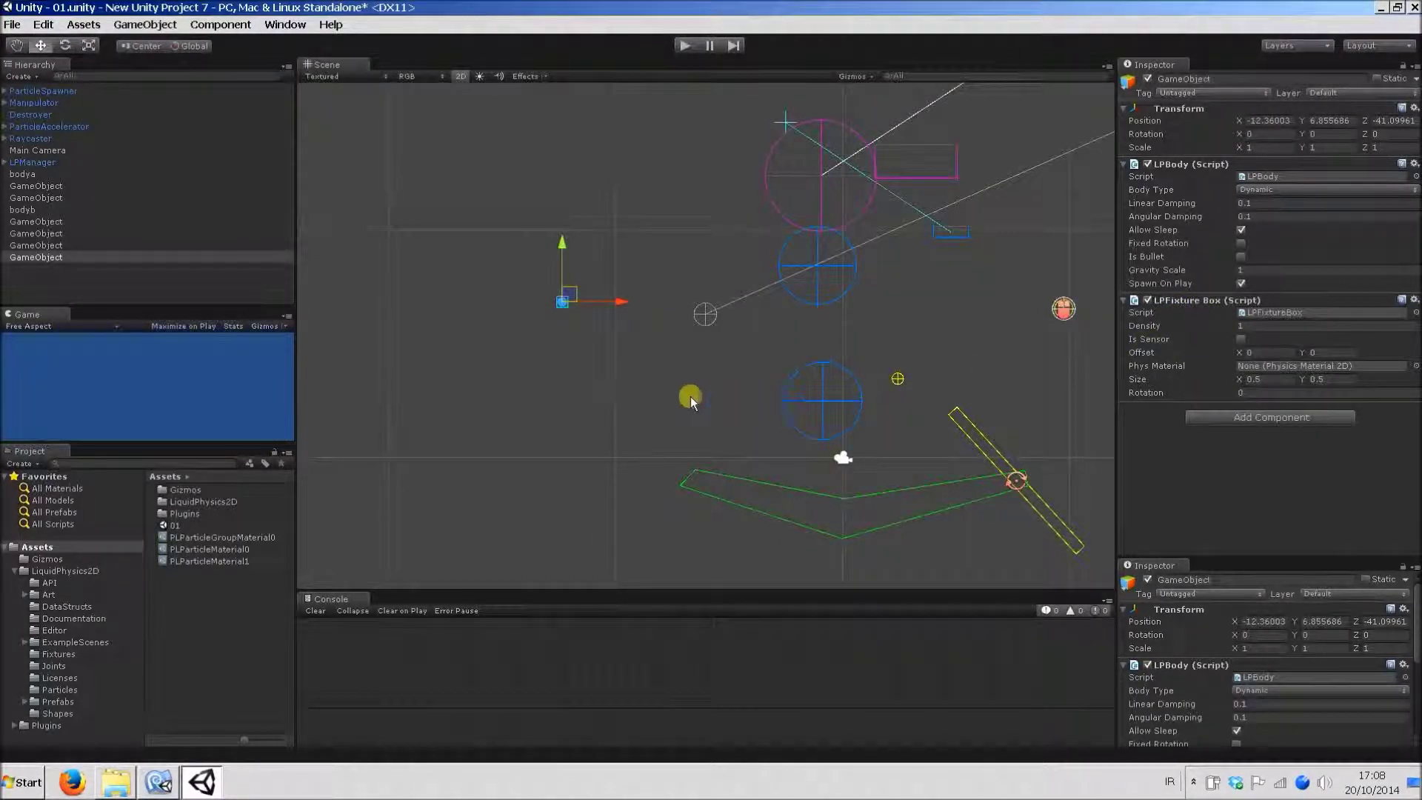
scroll(625, 375, "up", 4)
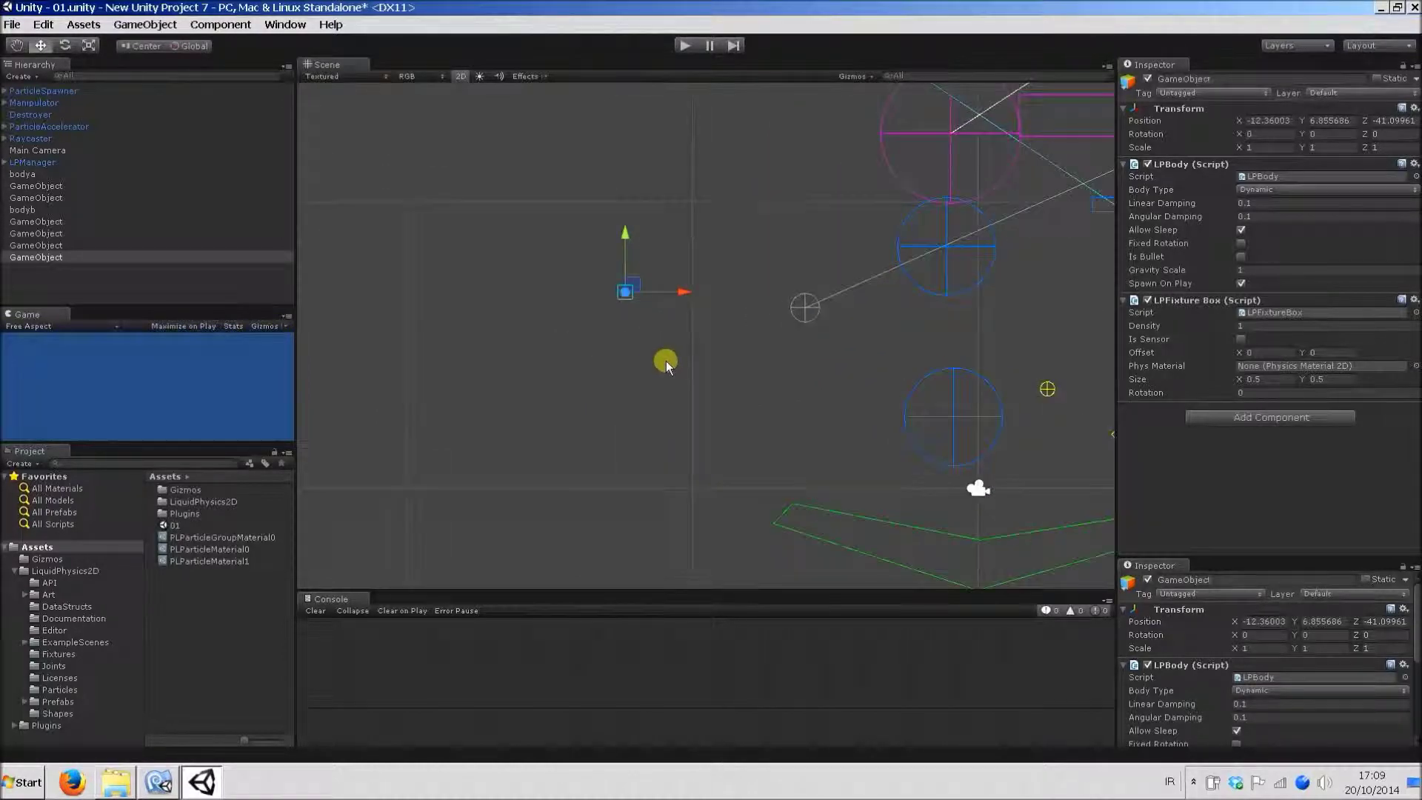
left_click_drag(616, 282, 507, 291)
Raise the square body and settle it at X -12.71, Y 7.31.
middle_click_drag(553, 314, 634, 299)
scroll(635, 299, "up", 1)
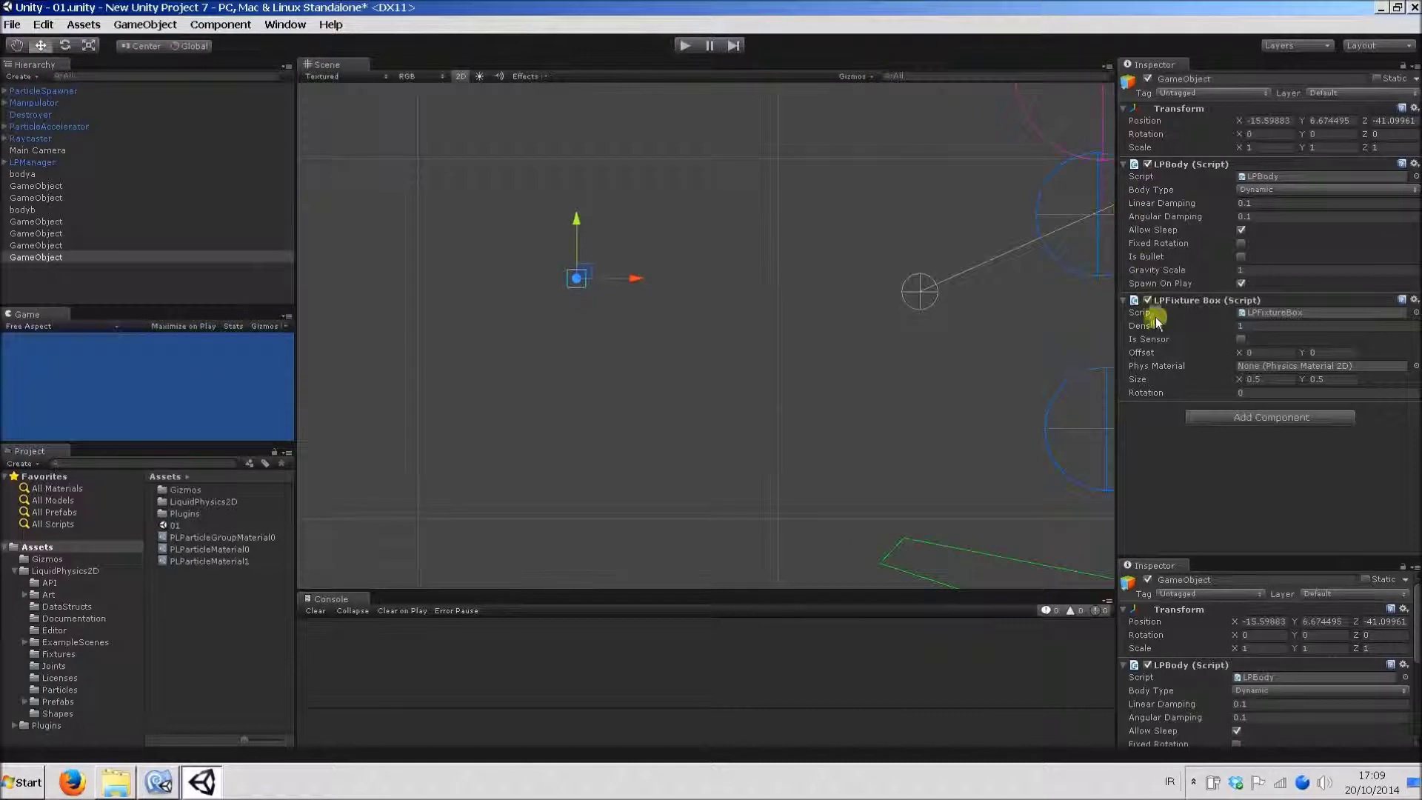
left_click_drag(587, 260, 744, 228)
middle_click_drag(944, 255, 780, 251)
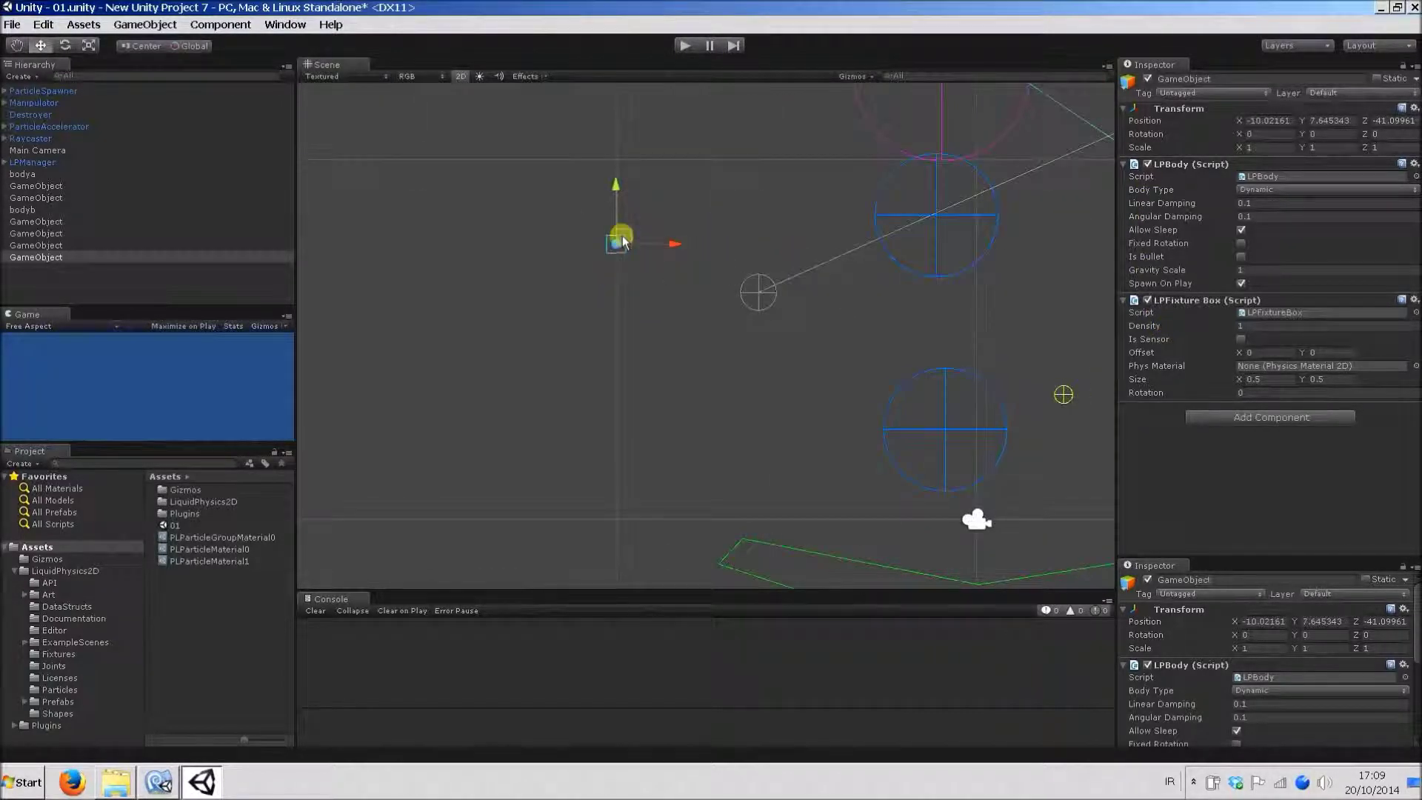
left_click_drag(622, 235, 526, 252)
Add a Liquid Physics 2D Polygon collider to the square body.
left_click(221, 25)
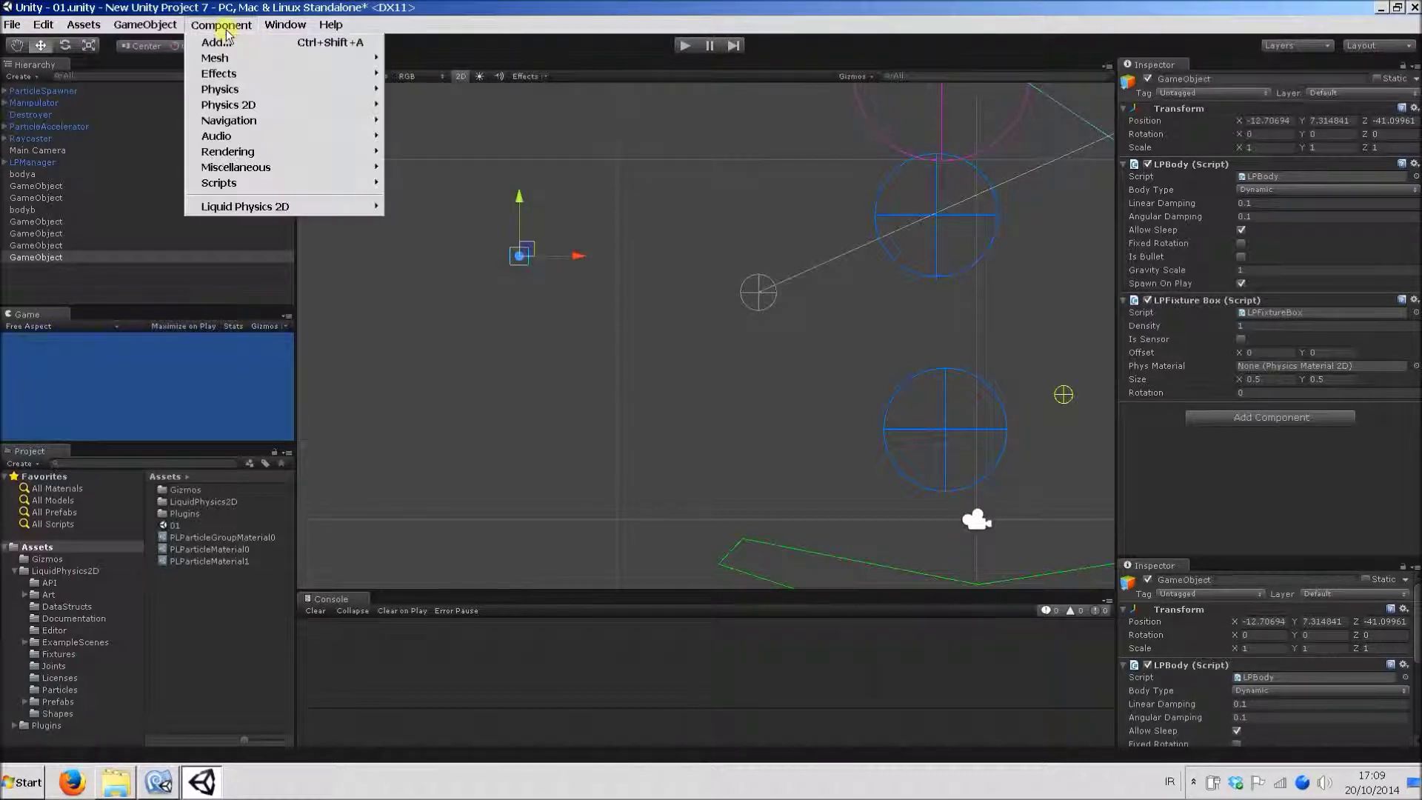
mouse_move(267, 211)
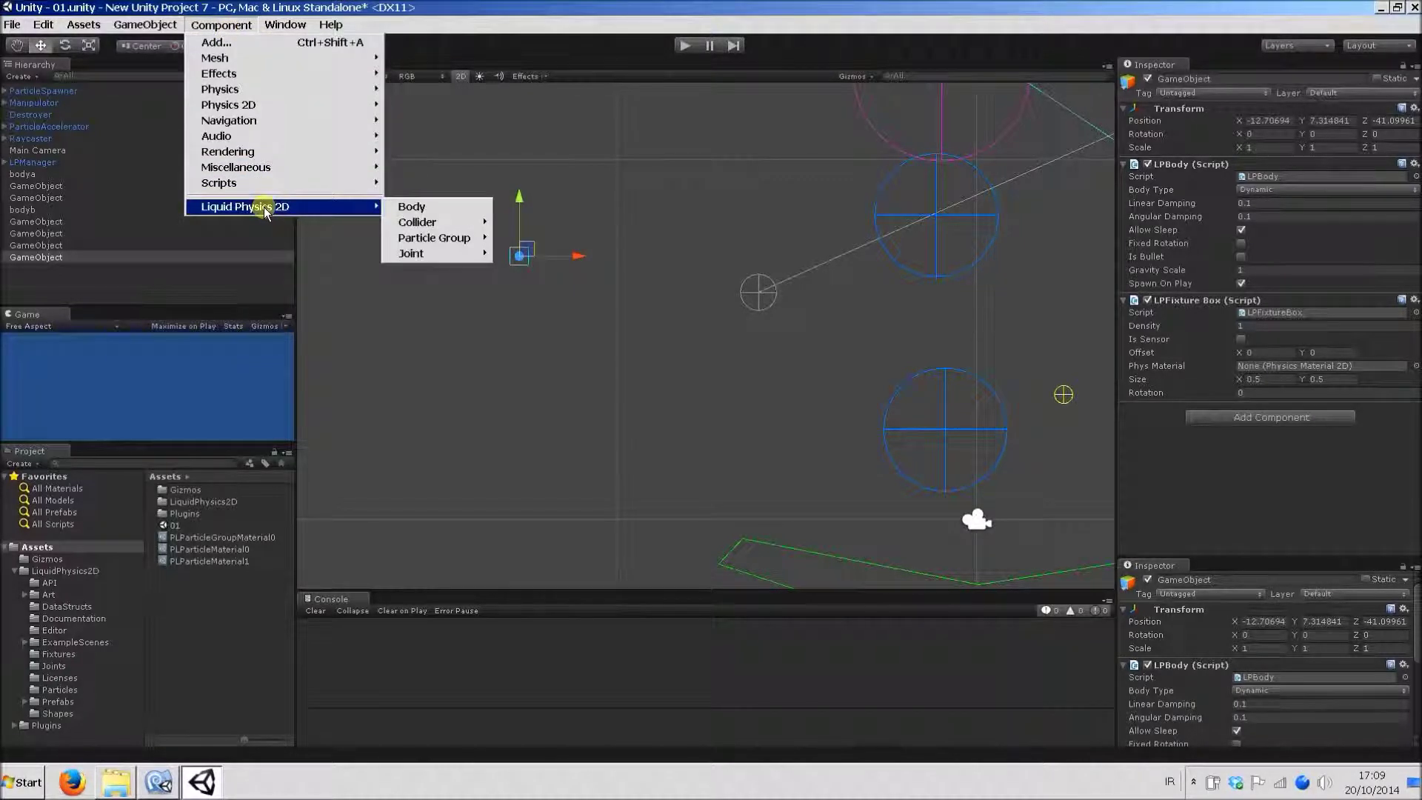
mouse_move(444, 227)
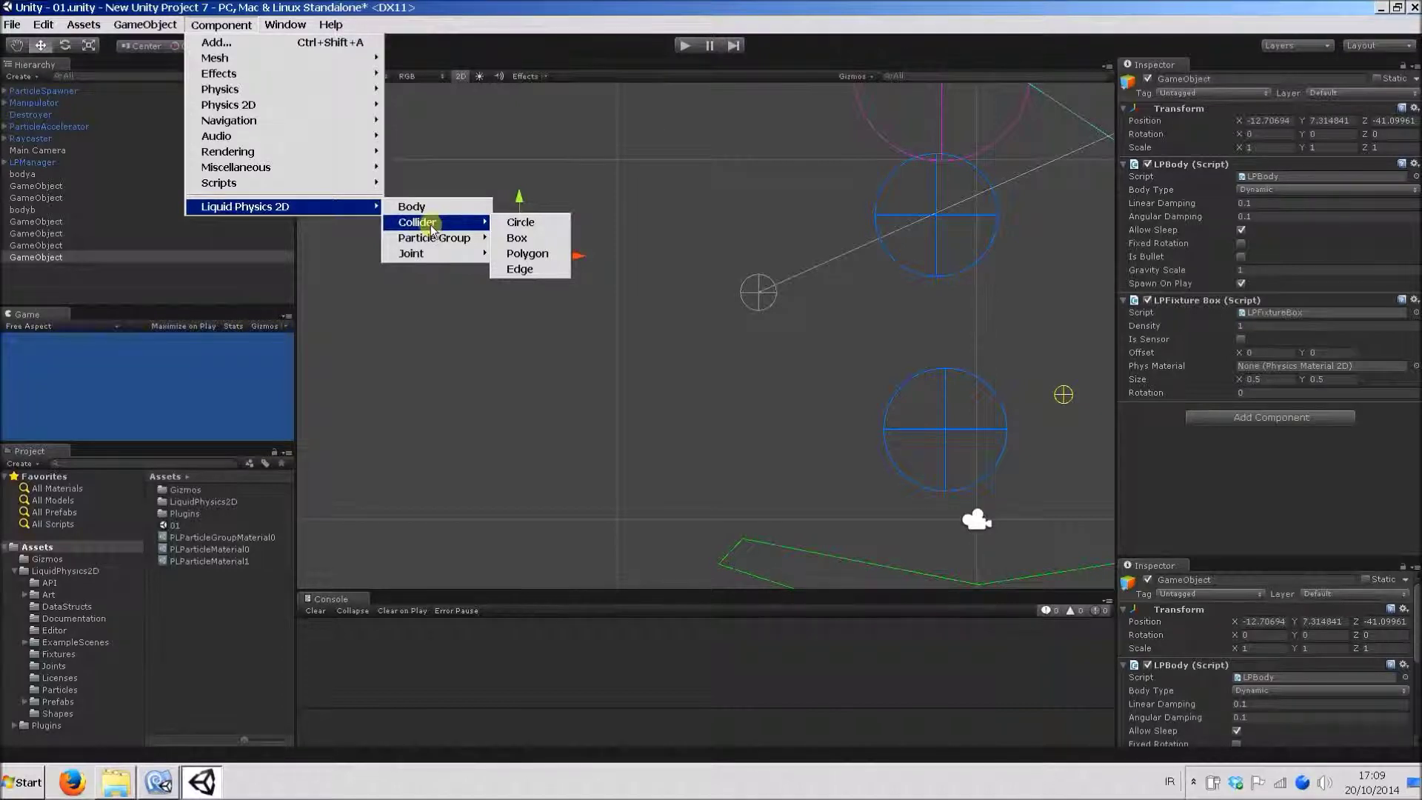
left_click(527, 254)
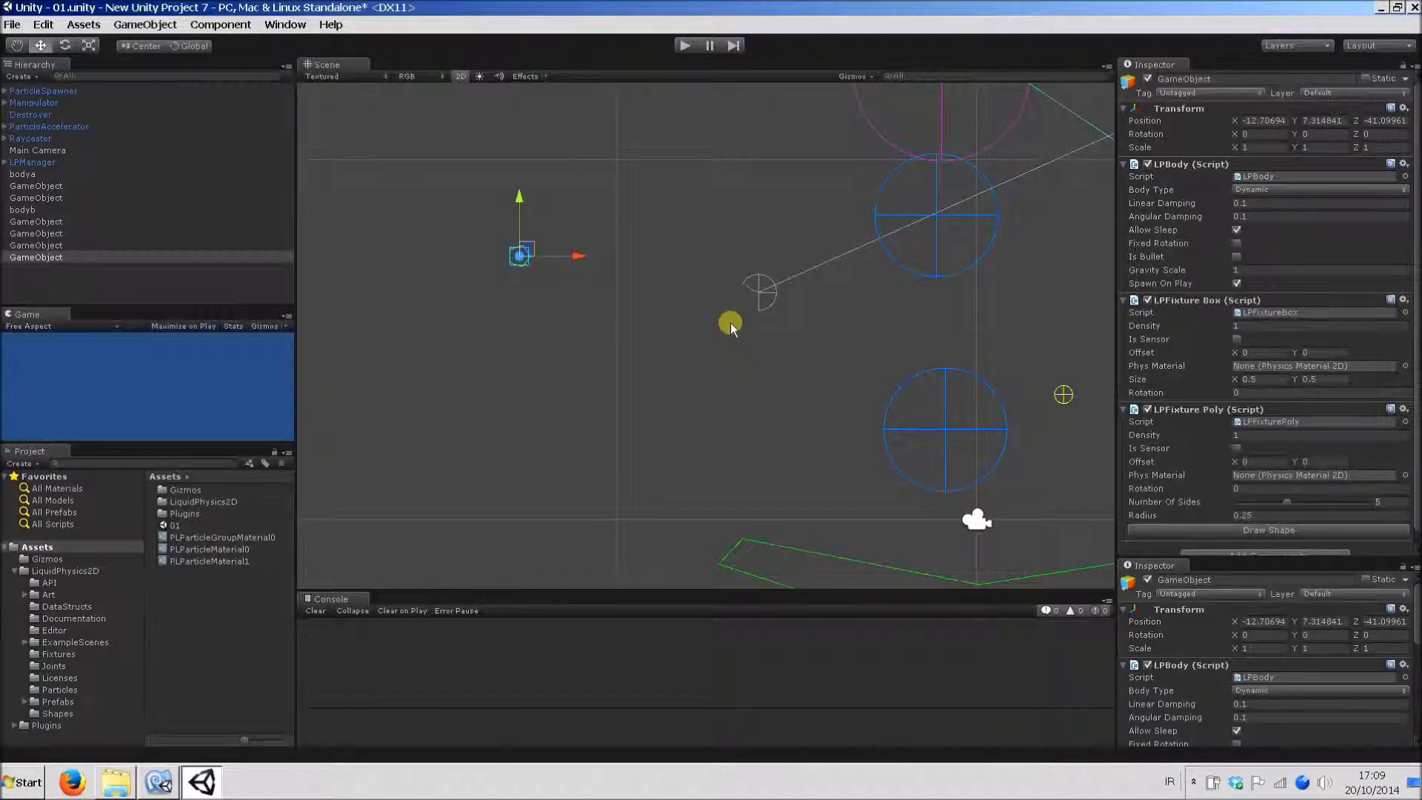
Hand-draw an angular, bent five-corner outline for the polygon collider.
left_click(1263, 529)
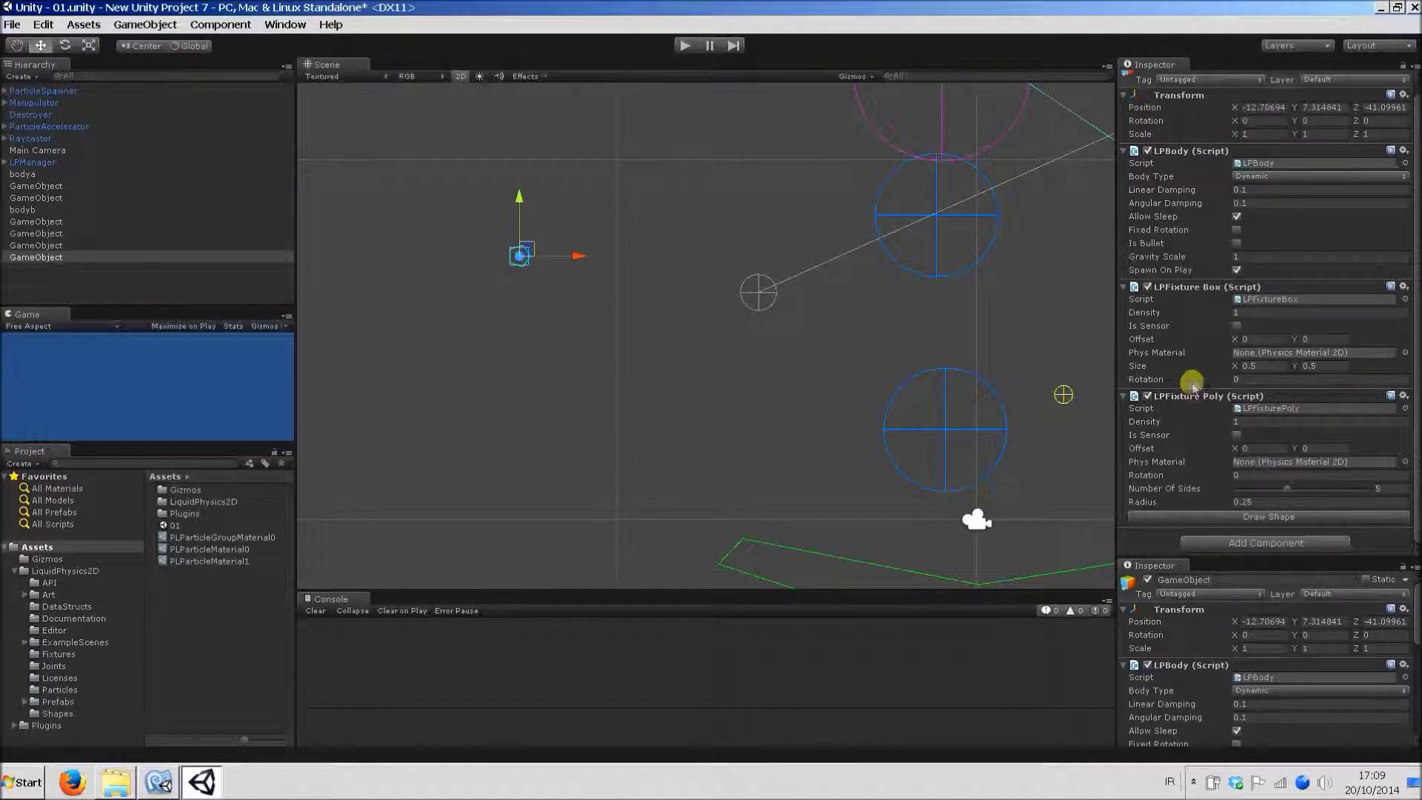
left_click(536, 277)
left_click(547, 247)
left_click(643, 291)
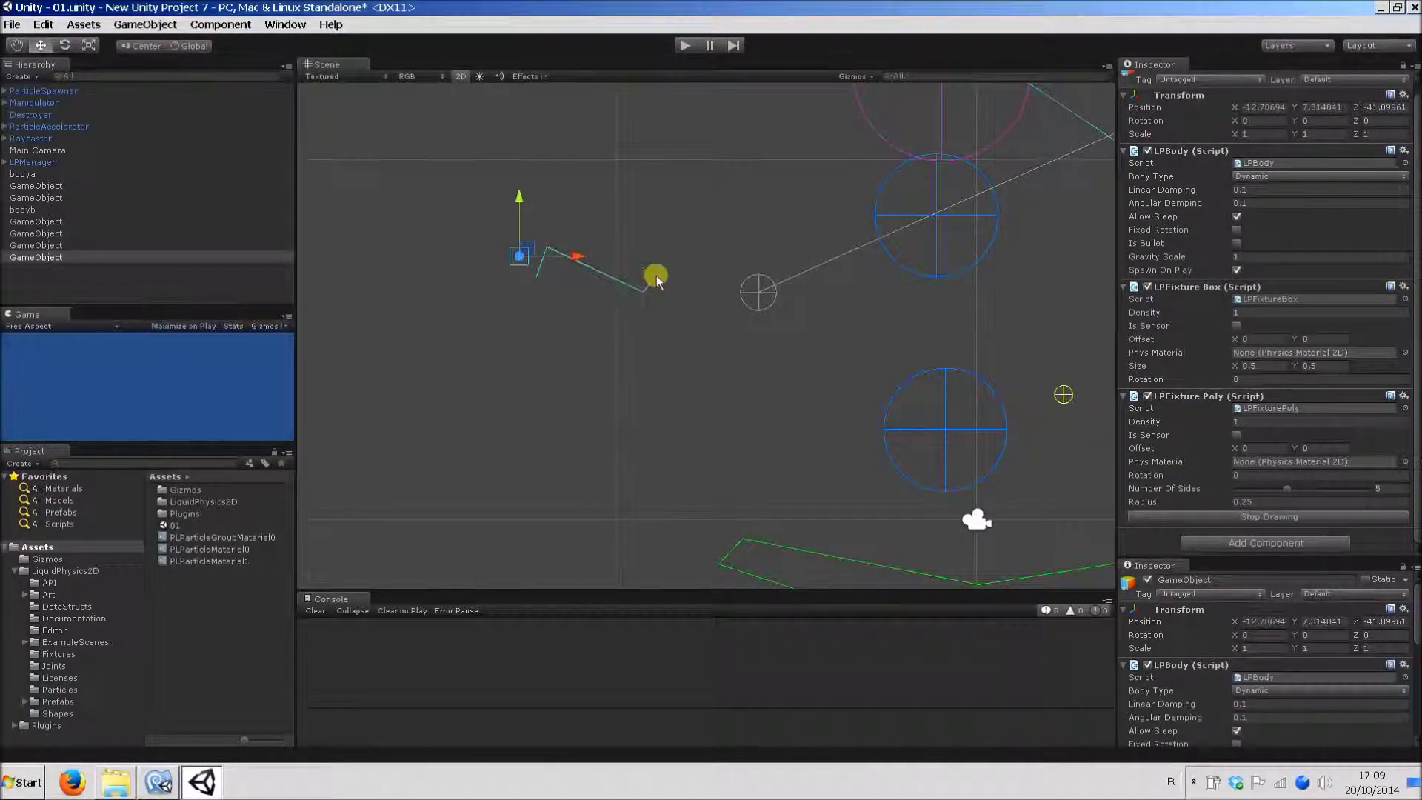
left_click(687, 311)
left_click(658, 333)
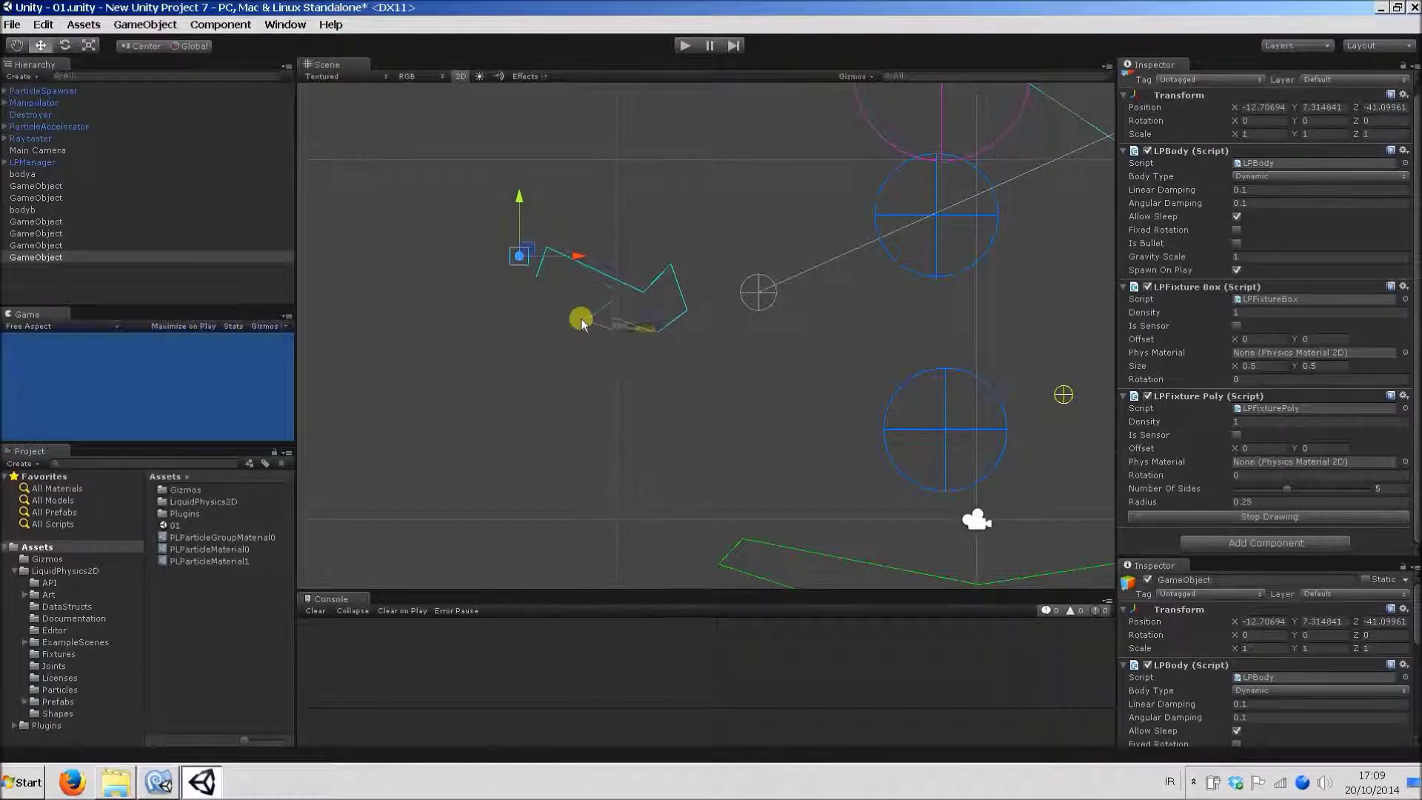
left_click(1269, 517)
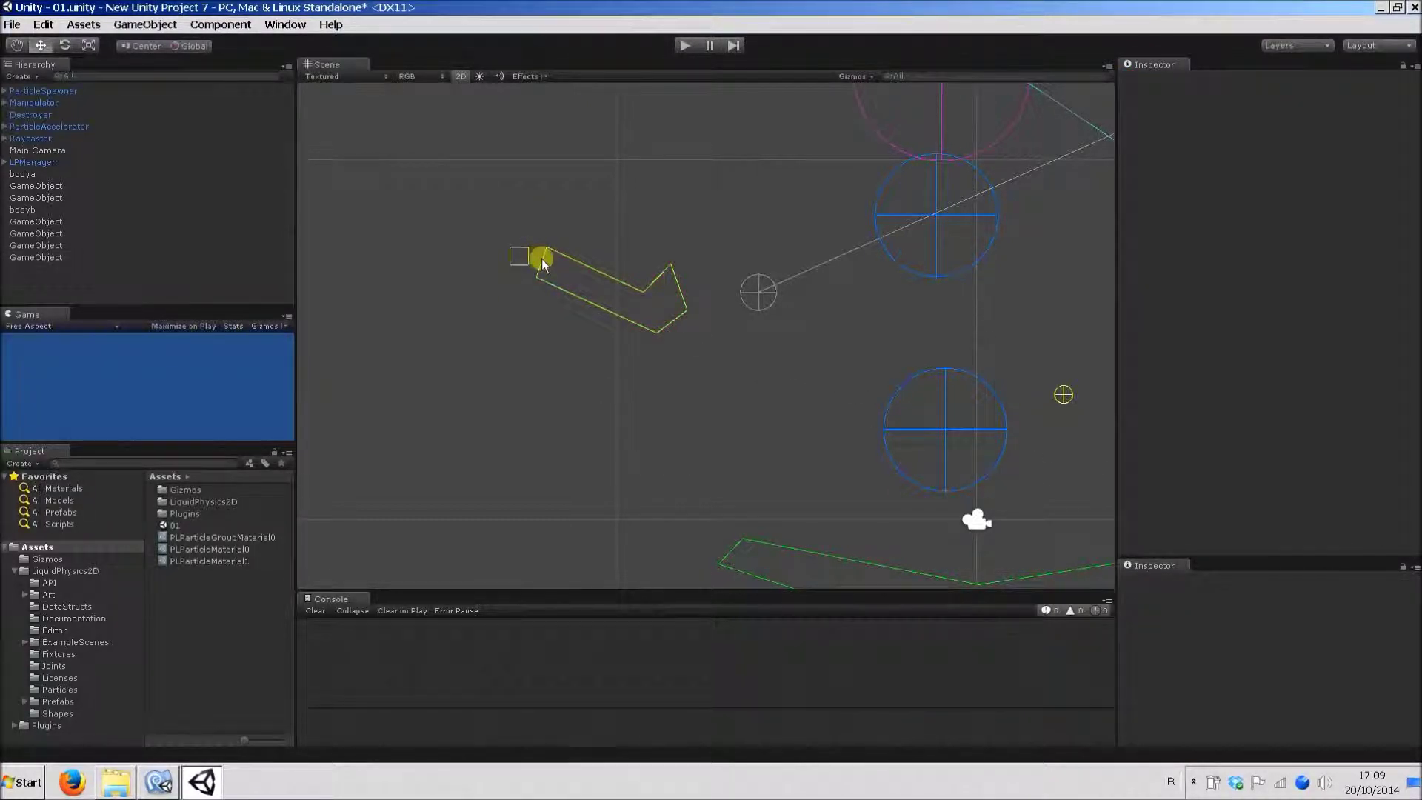
left_click(540, 259)
Add a Liquid Physics 2D Circle collider to the compound body.
left_click(222, 26)
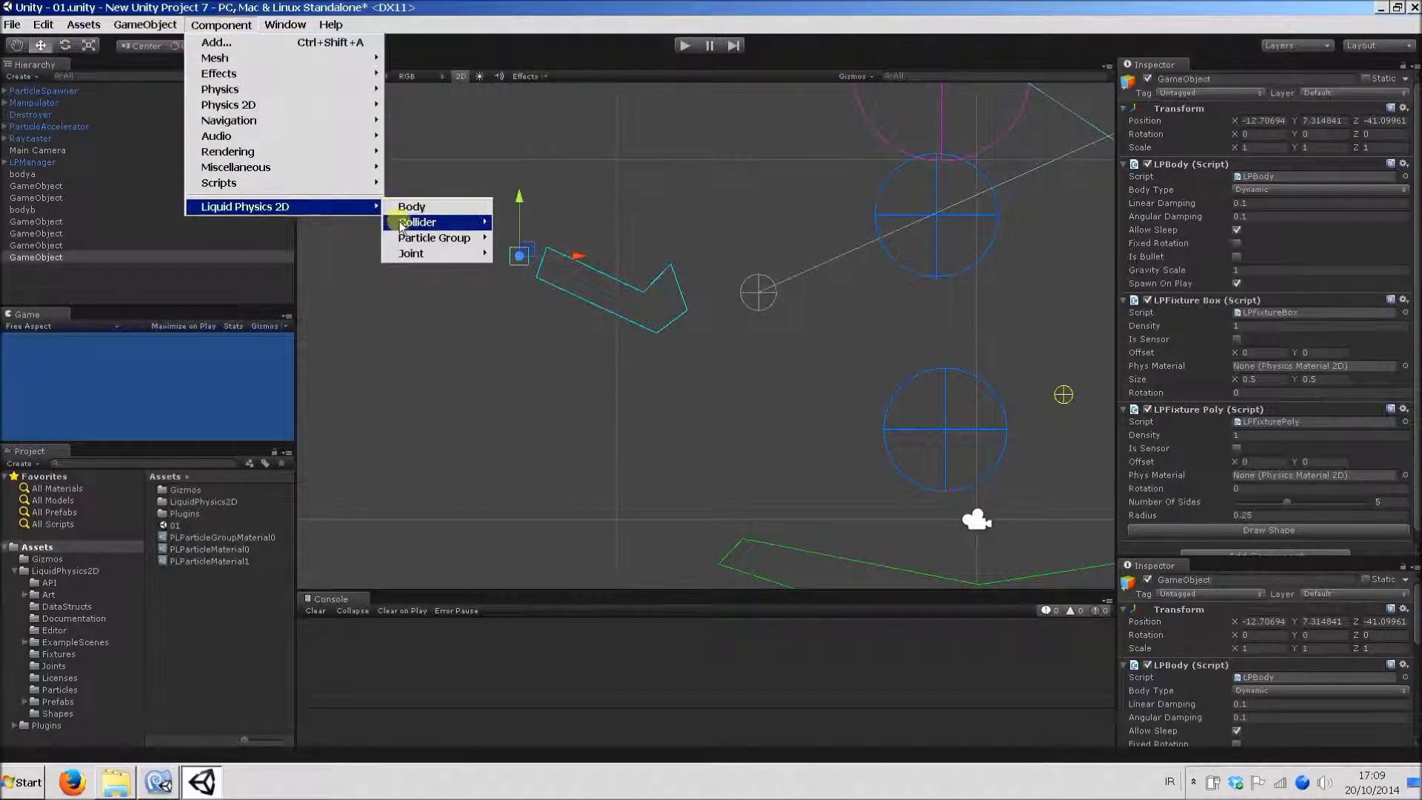
mouse_move(400, 224)
left_click(511, 223)
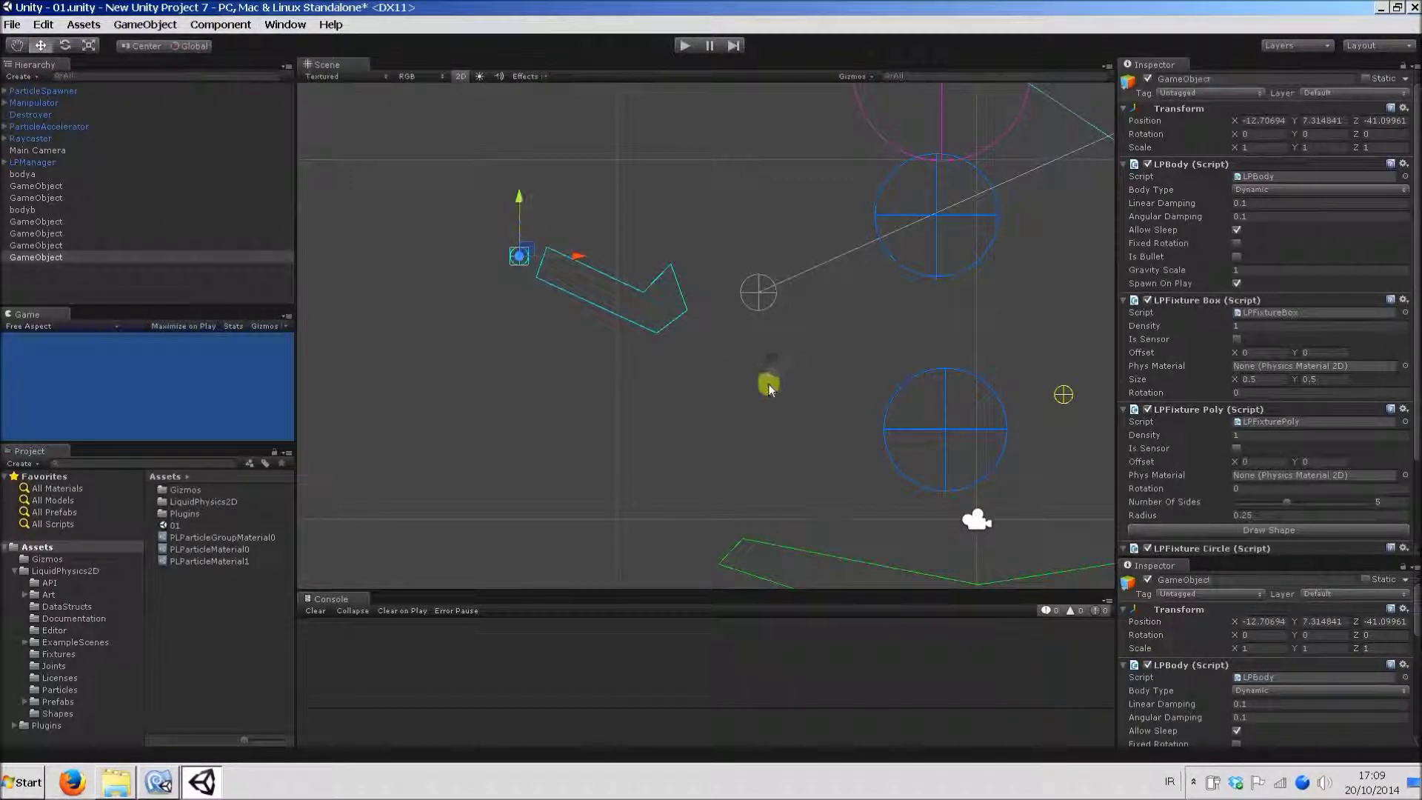
Move the compound body up to X -6.32, Y 8.14 and test-run the pour.
left_click_drag(529, 260, 605, 356)
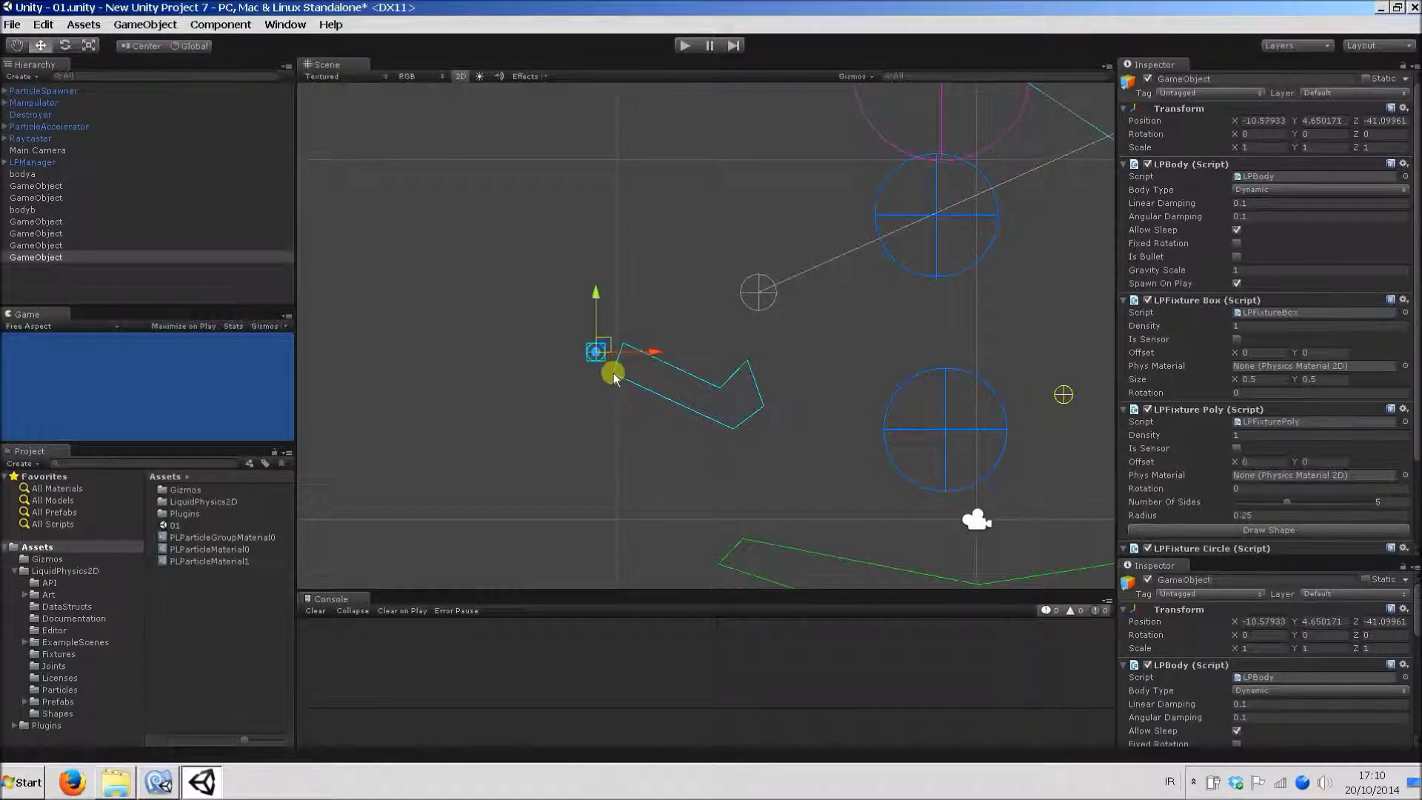
left_click_drag(607, 354, 753, 222)
left_click(701, 318)
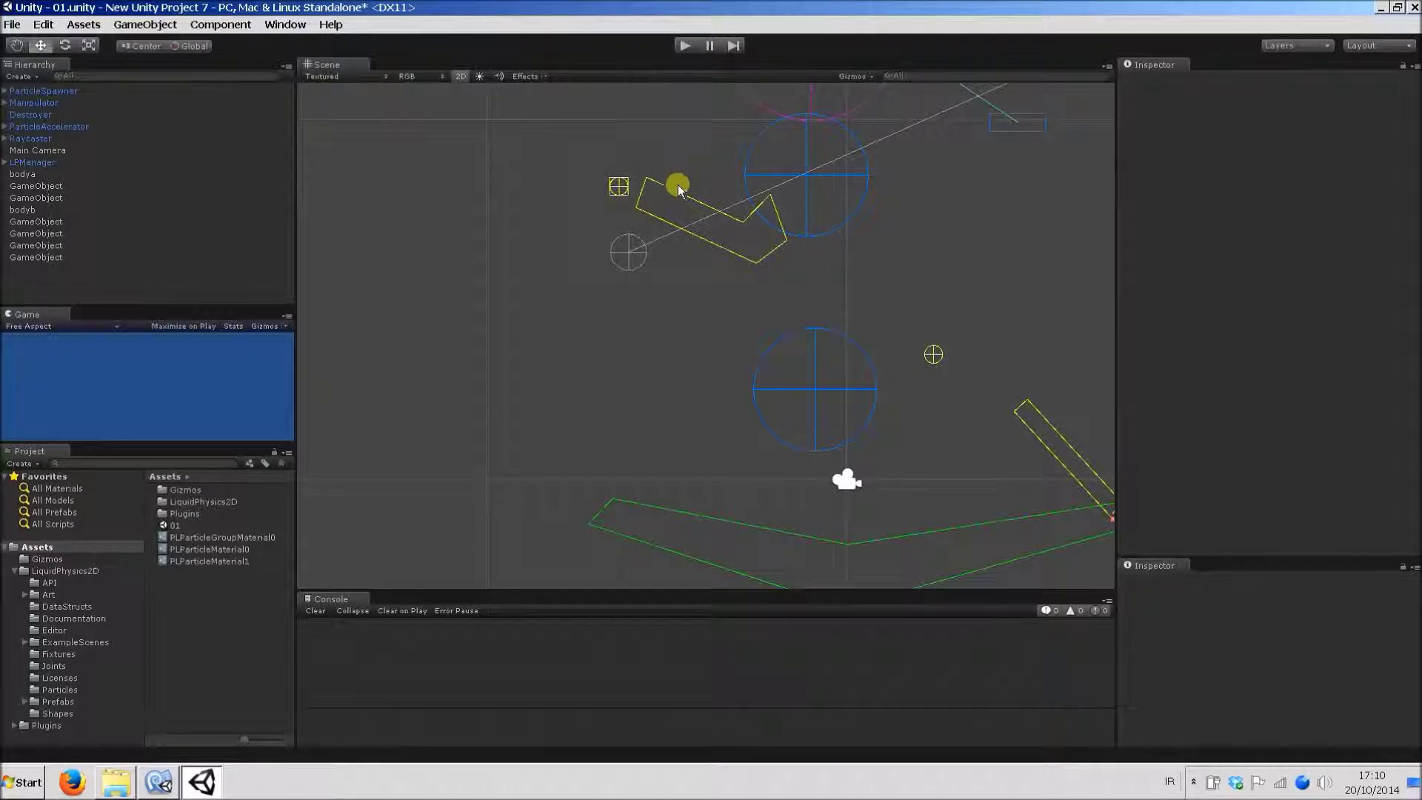
left_click(676, 190)
left_click(685, 45)
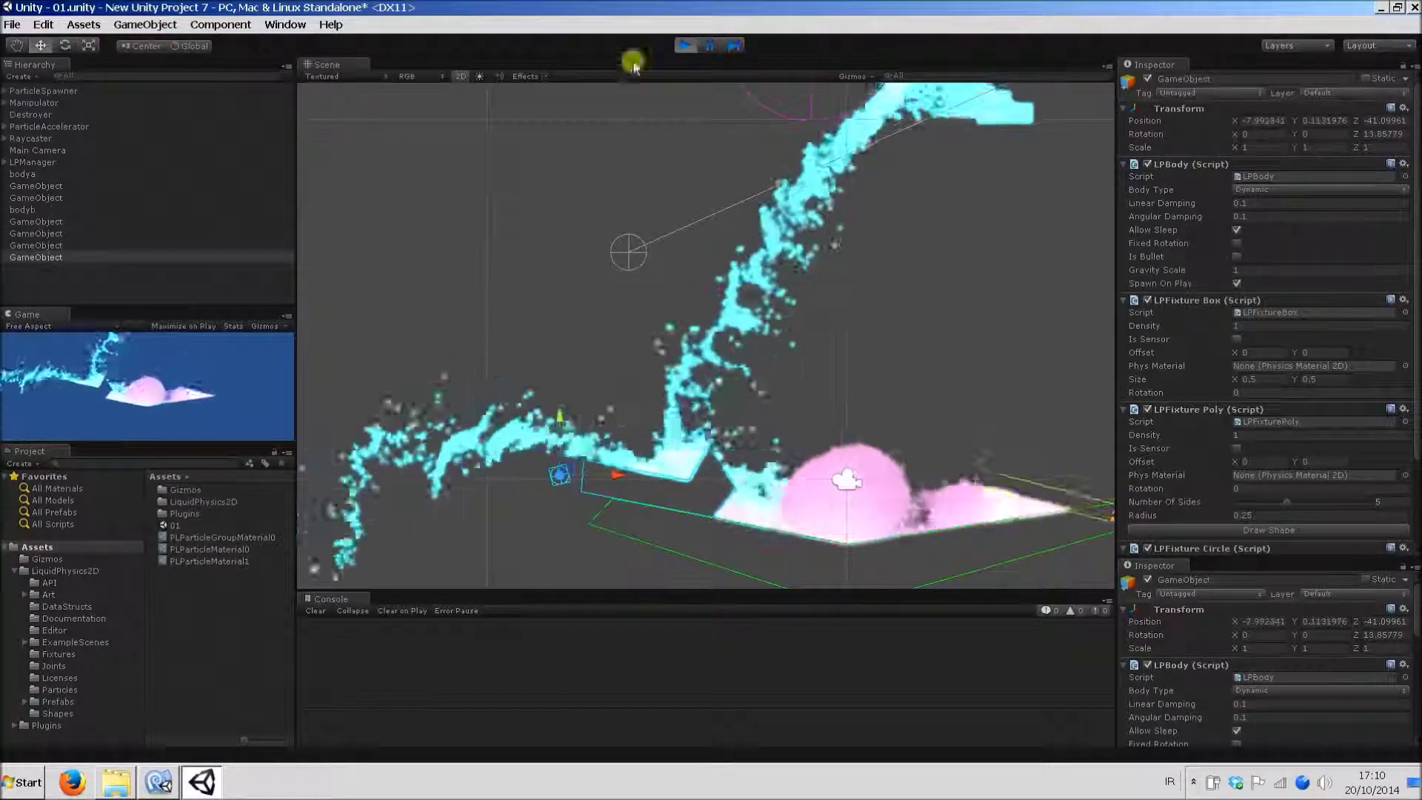
left_click(685, 45)
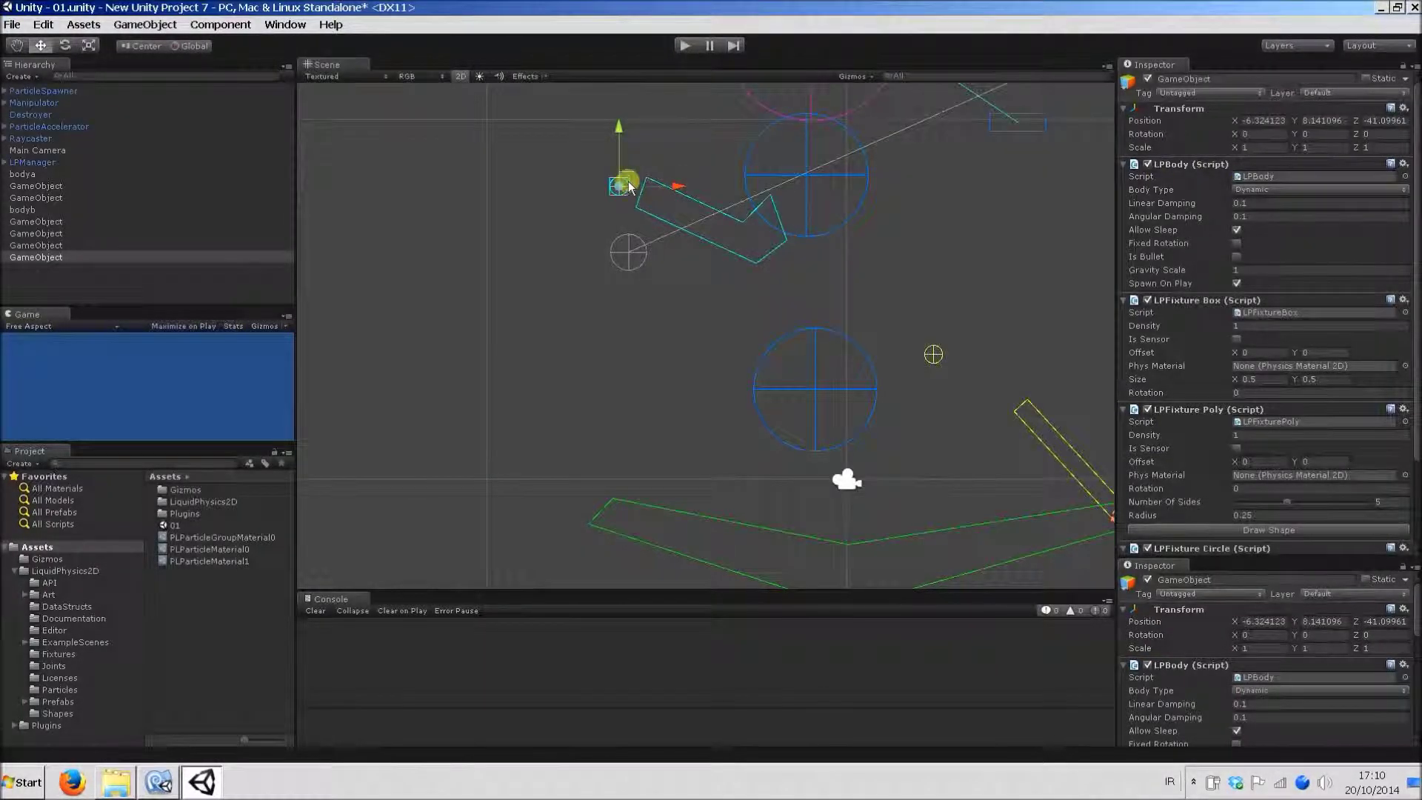
Move the body down-left and set the circle collider offset to X -0.1, Y 2.53, radius 0.84.
left_click_drag(625, 181, 545, 289)
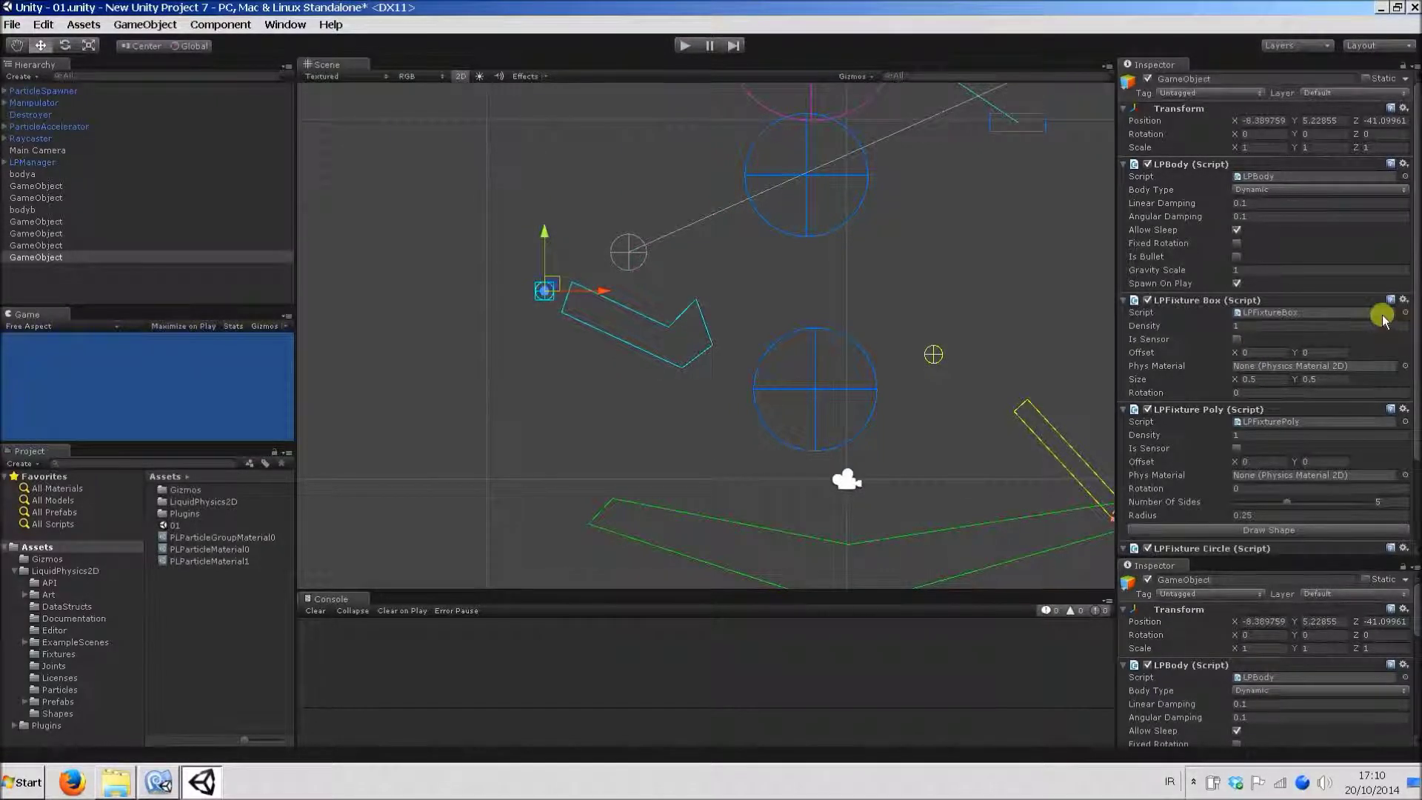
left_click_drag(1406, 309, 1410, 415)
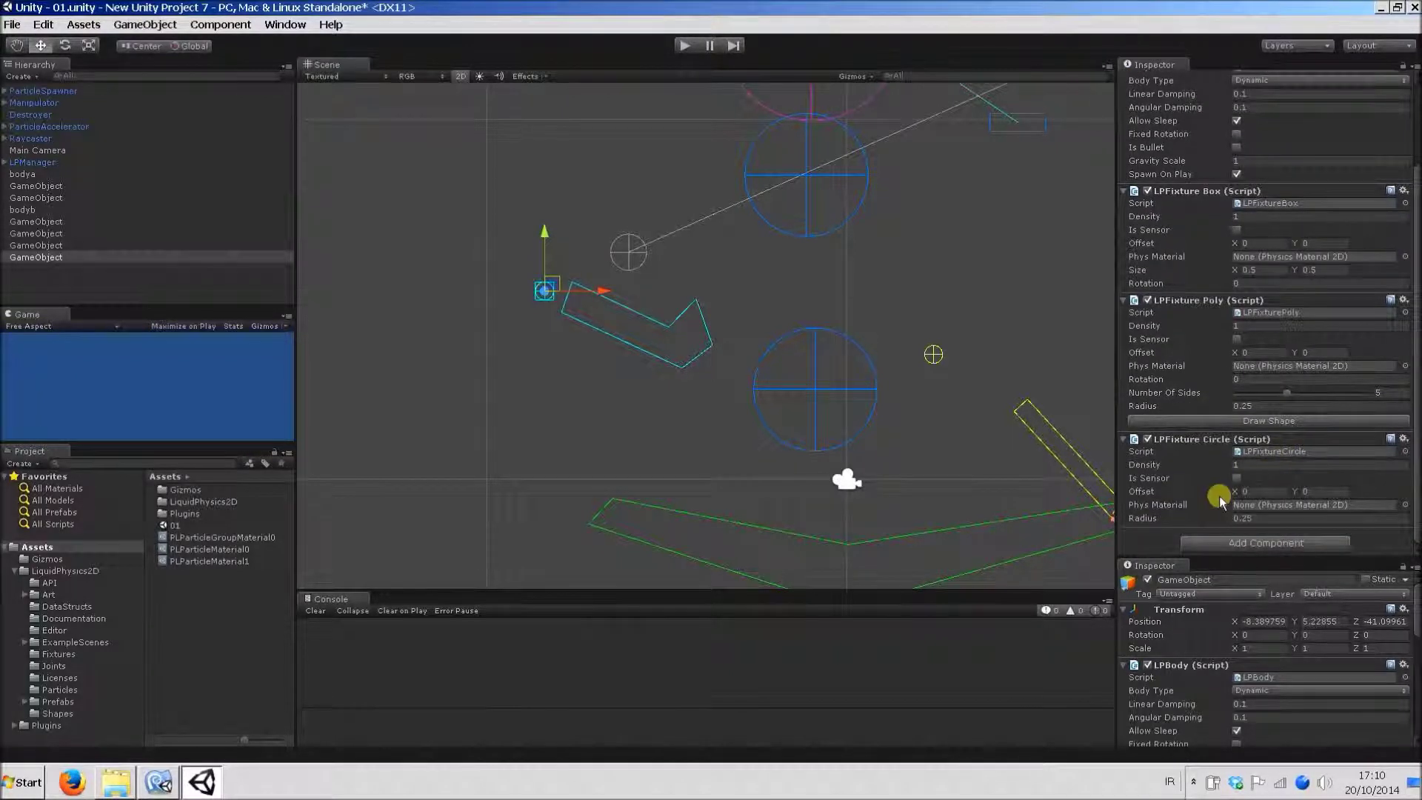
left_click_drag(1235, 495, 1305, 429)
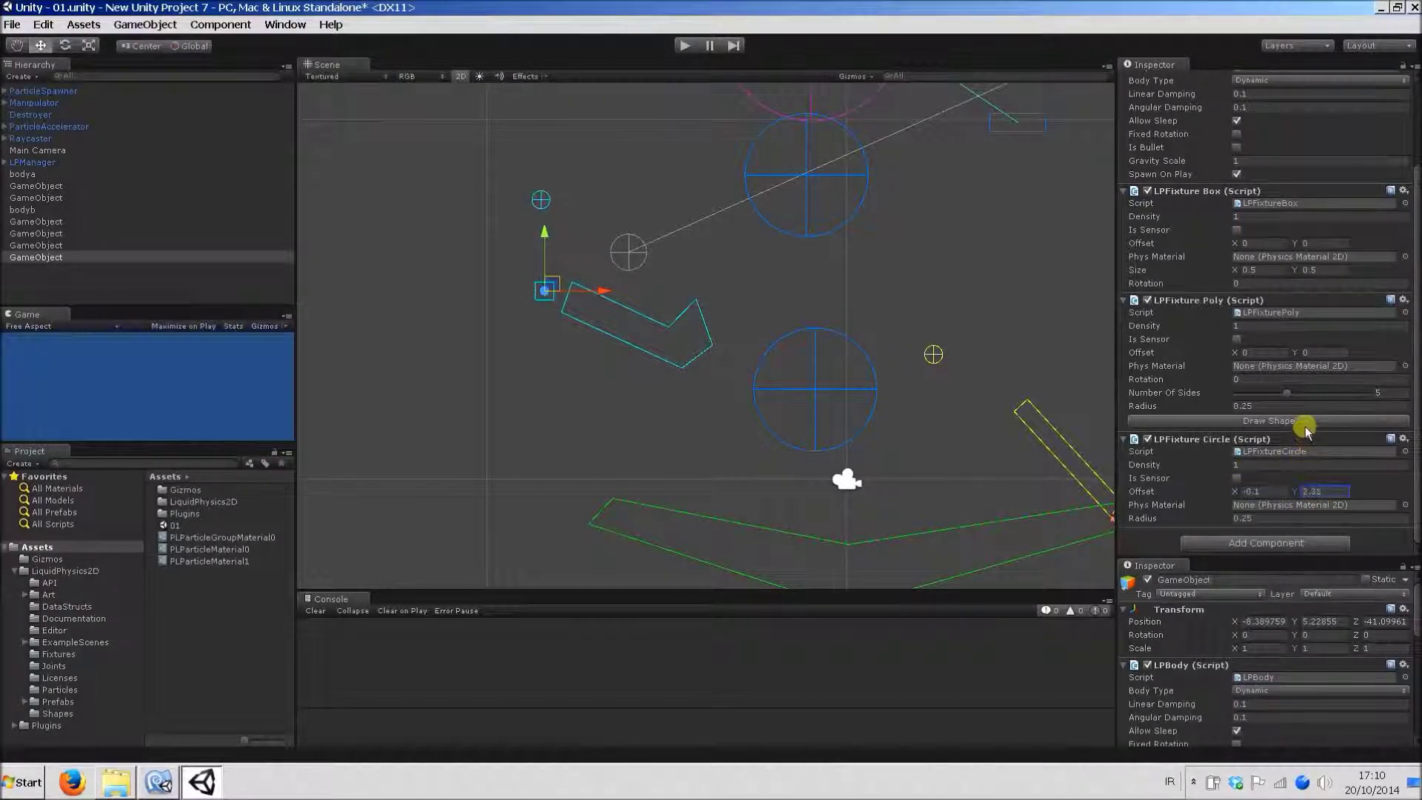
left_click_drag(1224, 518, 1233, 488)
Run a liquid test pour onto the bodies and stop it.
left_click(749, 406)
left_click(685, 45)
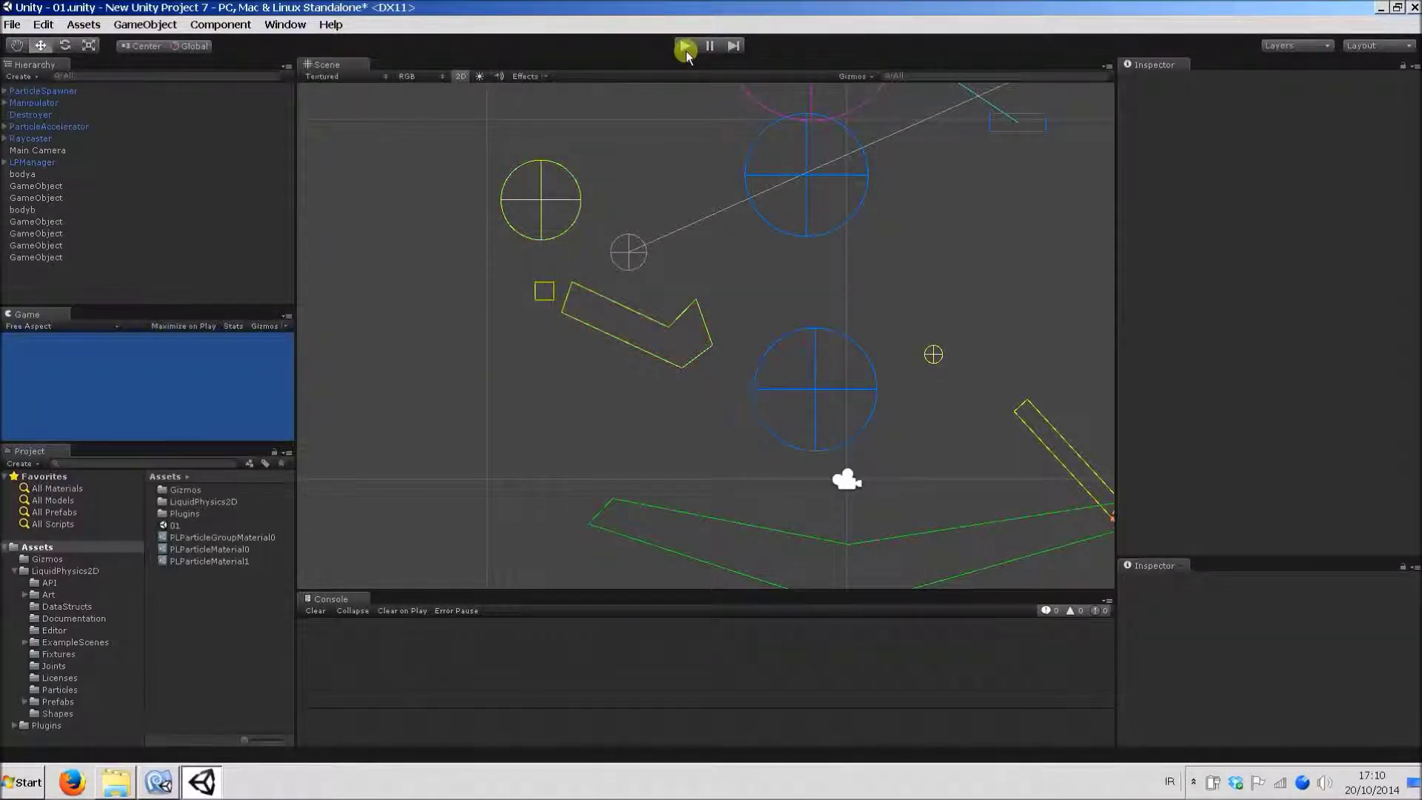
left_click_drag(703, 297, 587, 450, "alt")
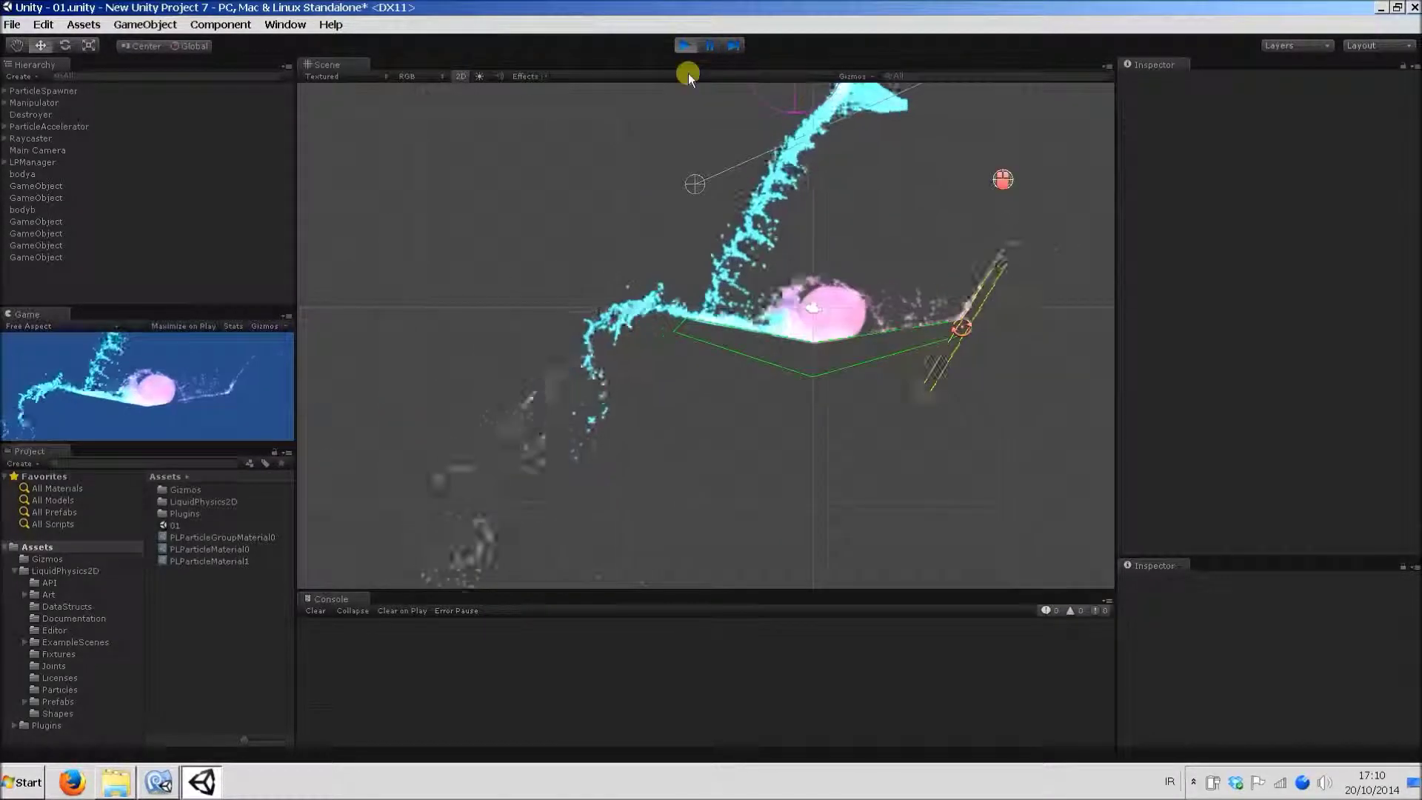
left_click(685, 45)
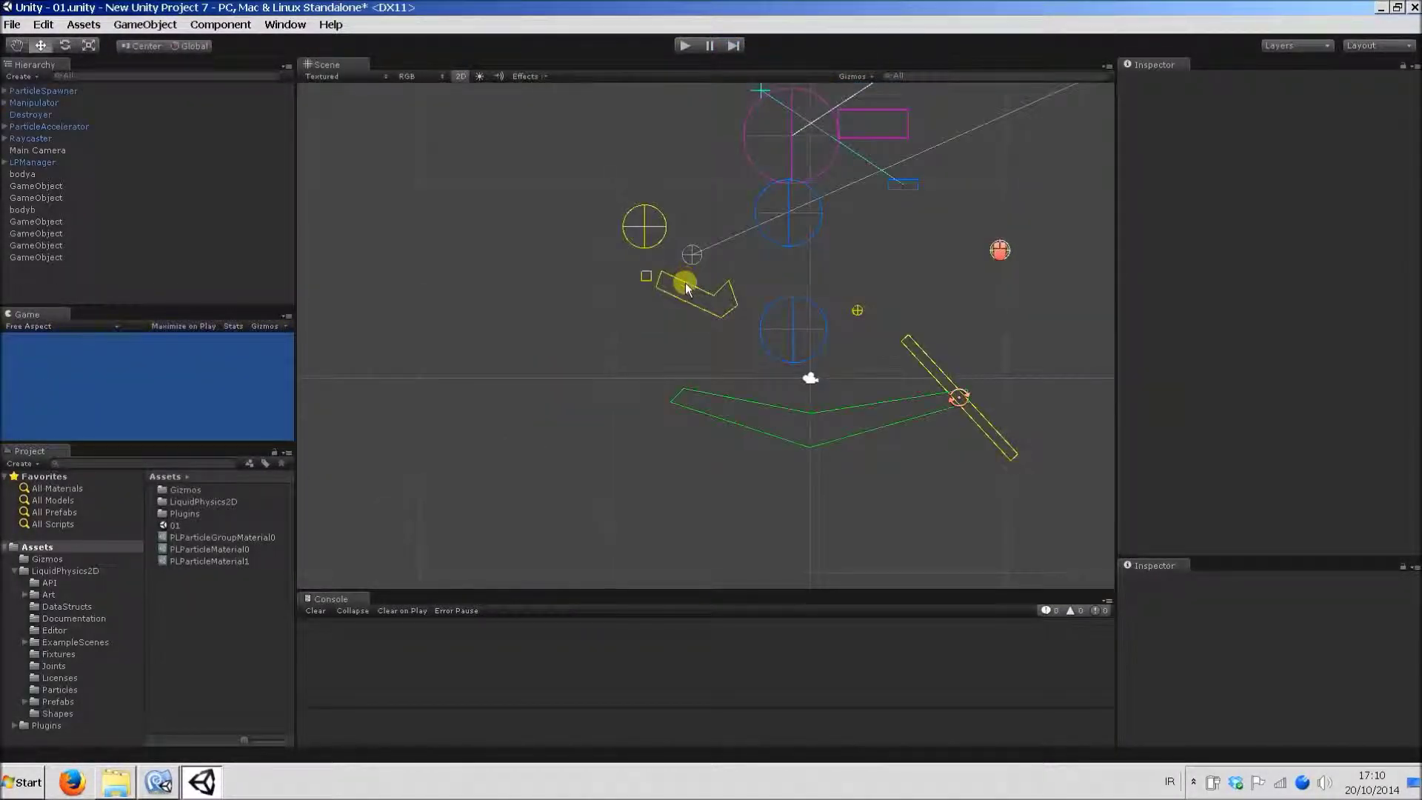
Rotate the LPFixture Poly and shrink its radius.
left_click(687, 284)
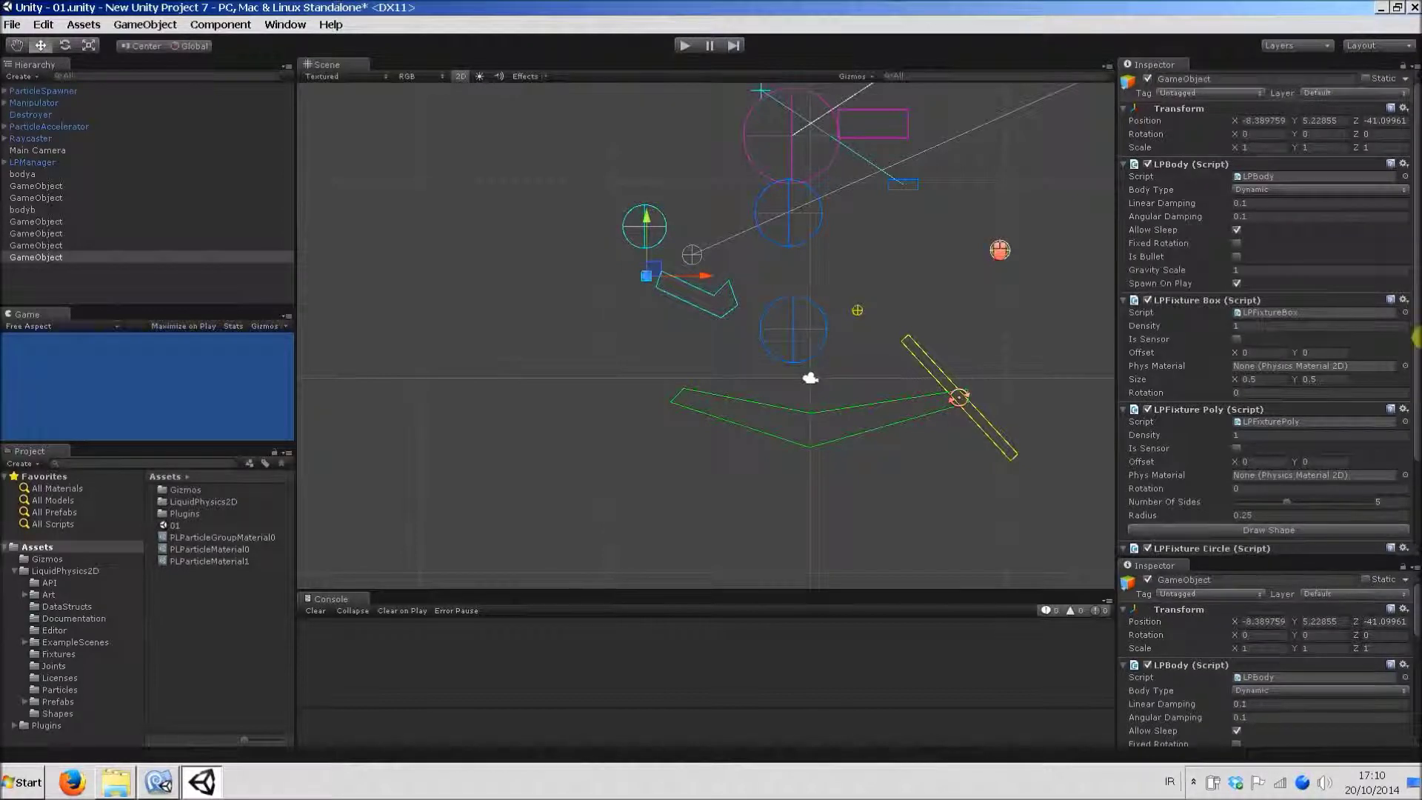
left_click_drag(1416, 335, 1416, 414)
scroll(743, 326, "up", 2)
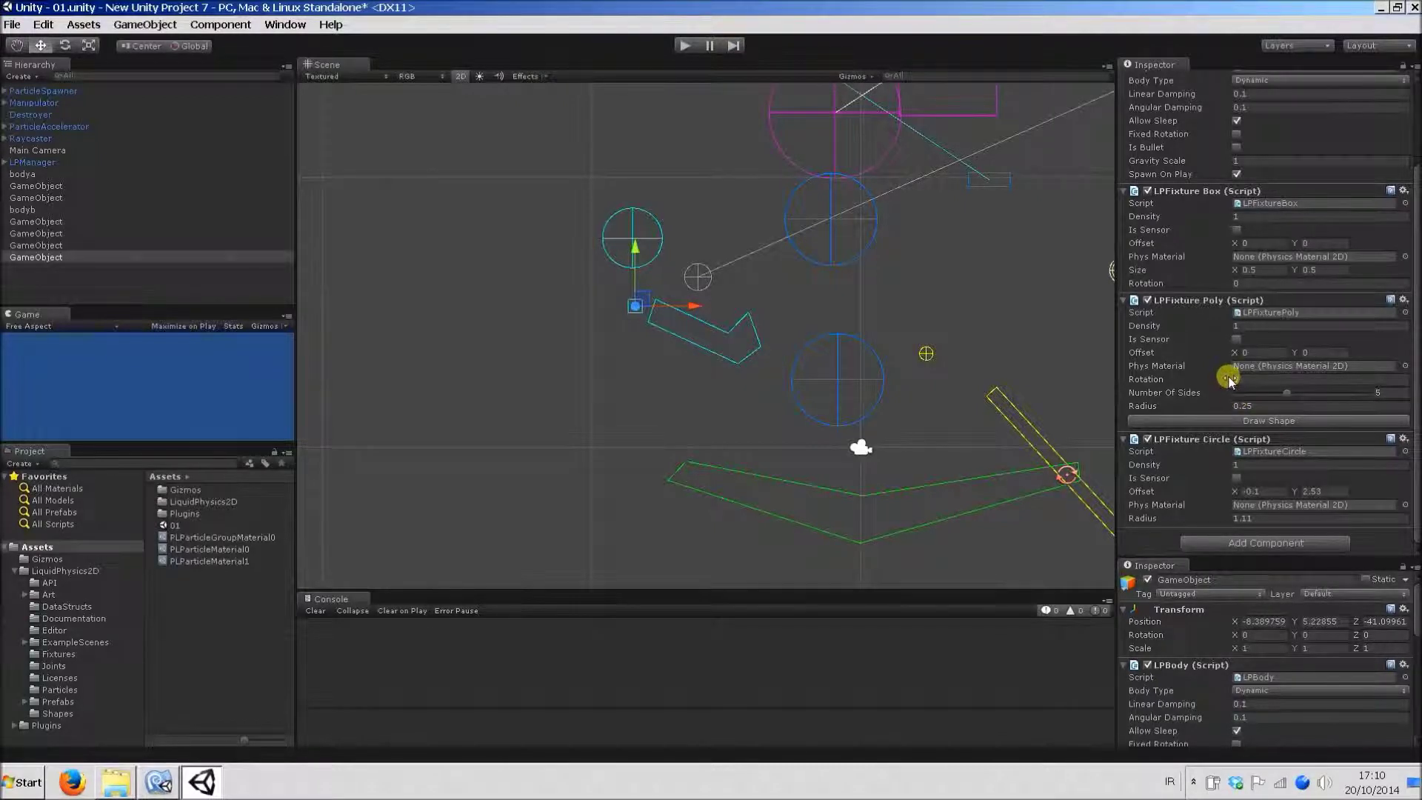
left_click_drag(1232, 379, 1203, 738)
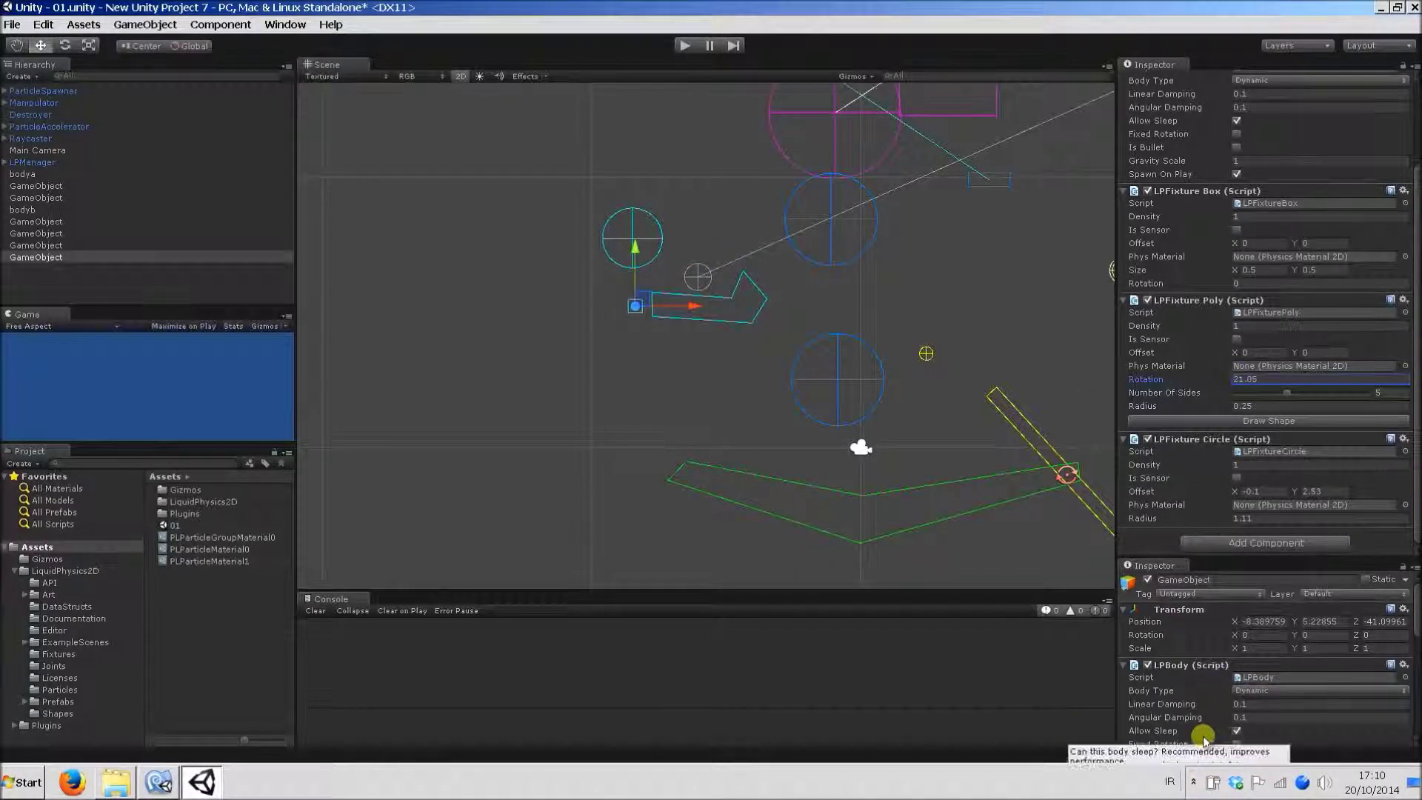
left_click_drag(1218, 406, 1218, 407)
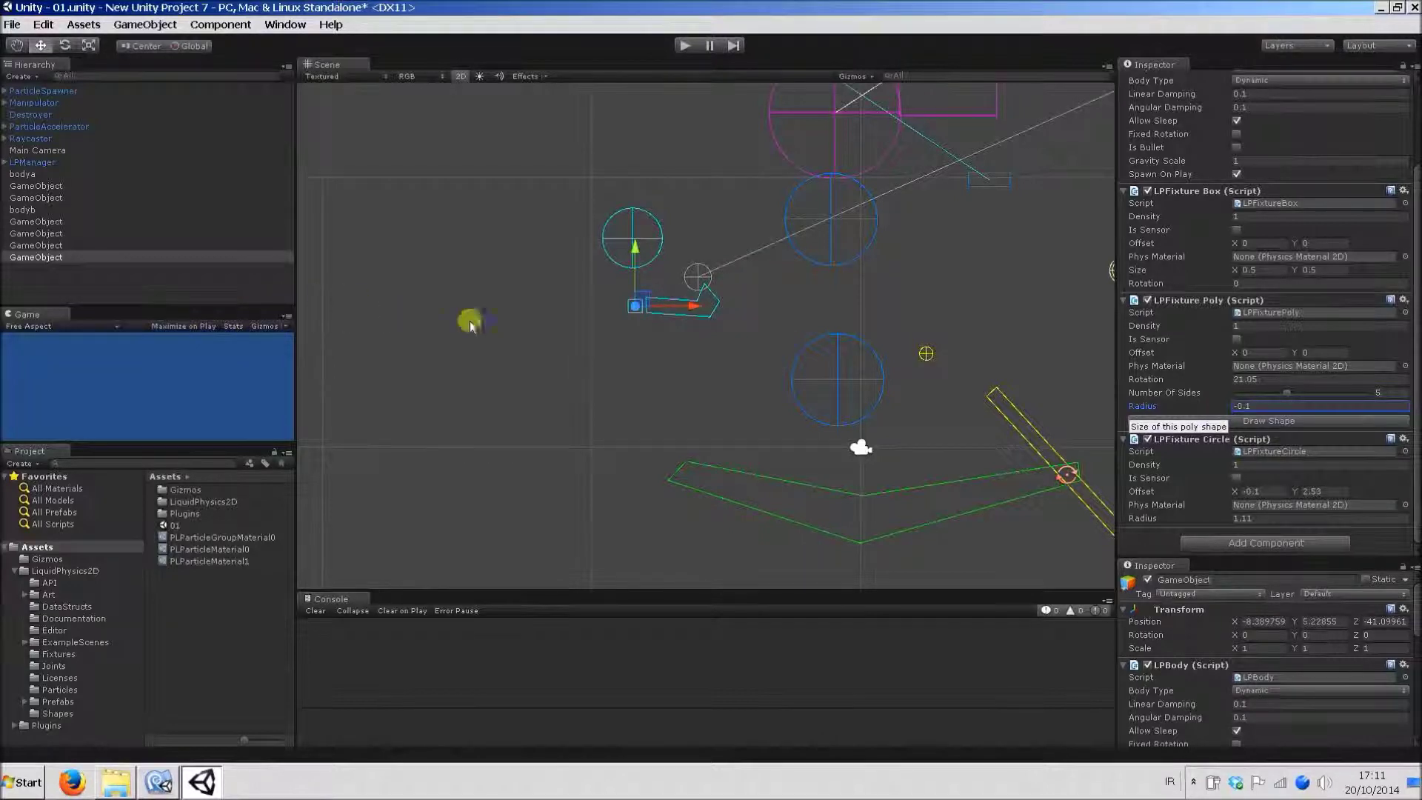
left_click(632, 317)
Set the Box fixture to offset X -0.77, size Y 2.13, rotation 36.39, and shift the body right.
left_click(639, 312)
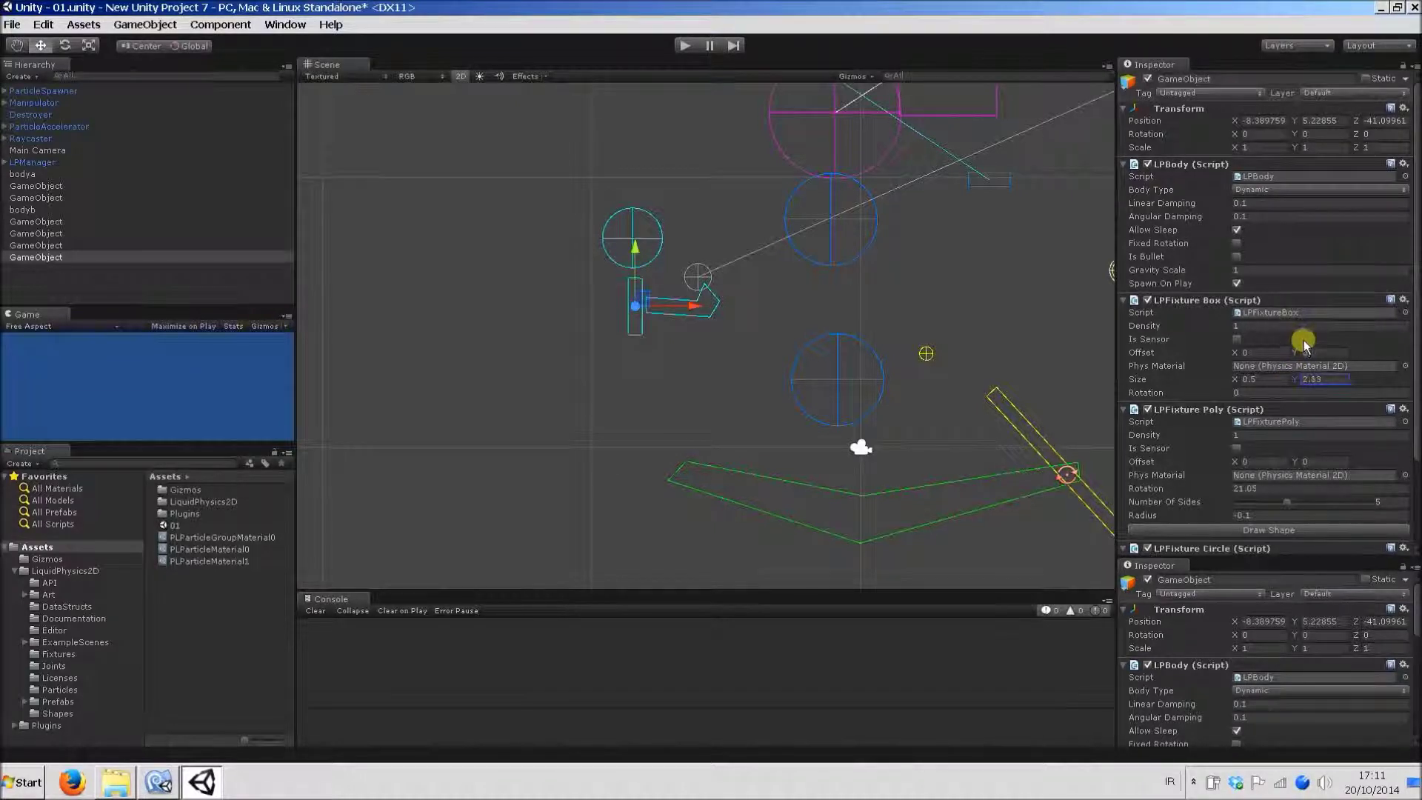
left_click_drag(1237, 358, 1070, 359)
left_click(665, 358)
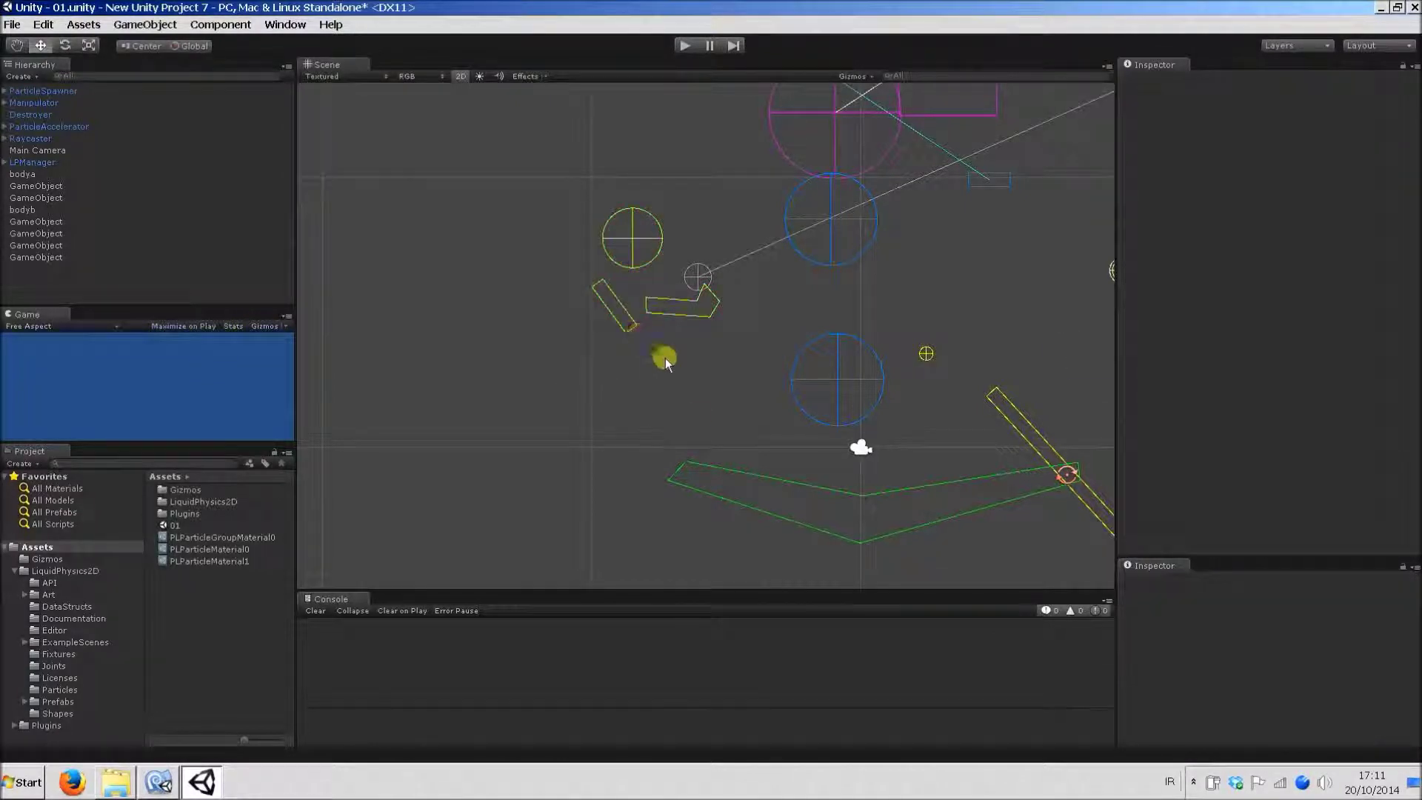
left_click(655, 249)
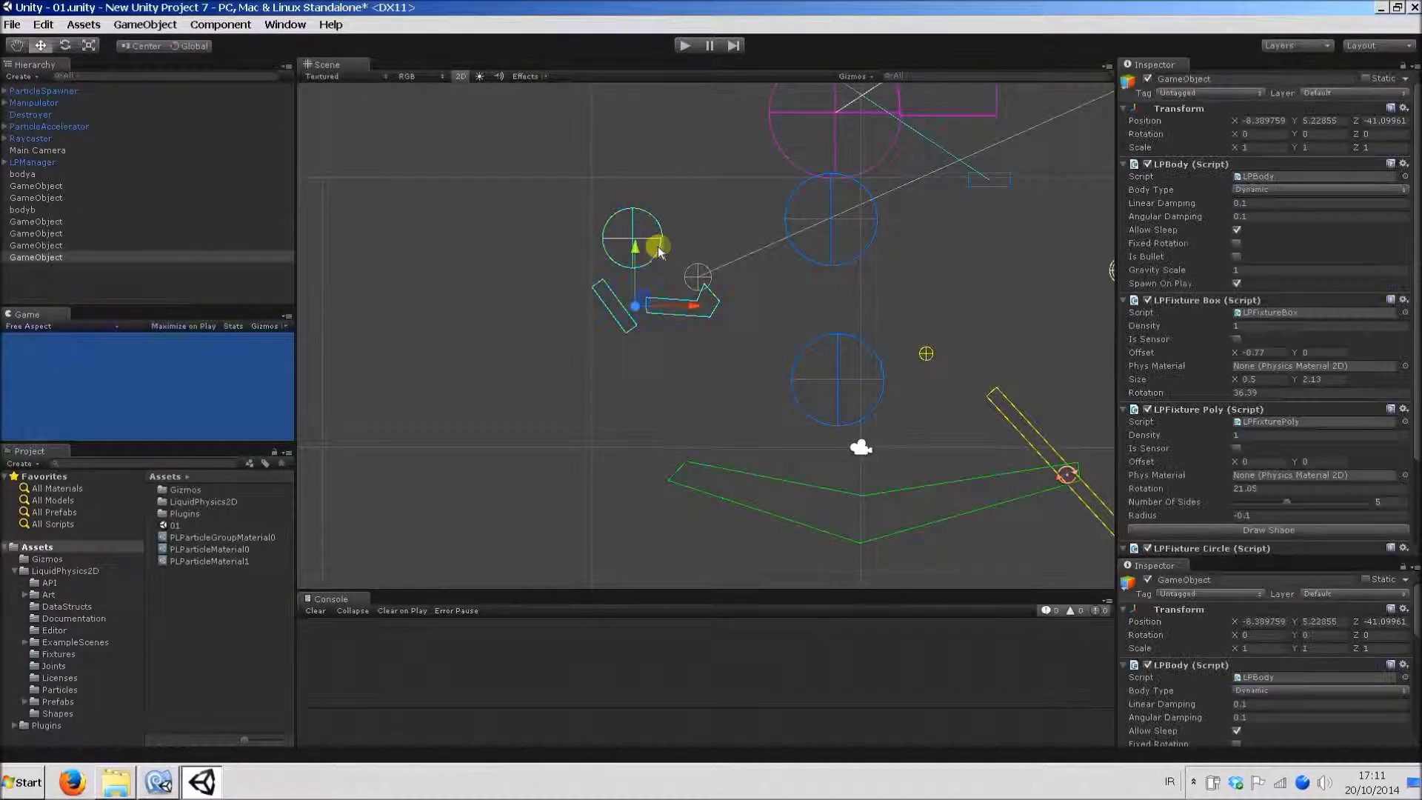
left_click_drag(638, 263, 698, 289)
left_click(698, 289)
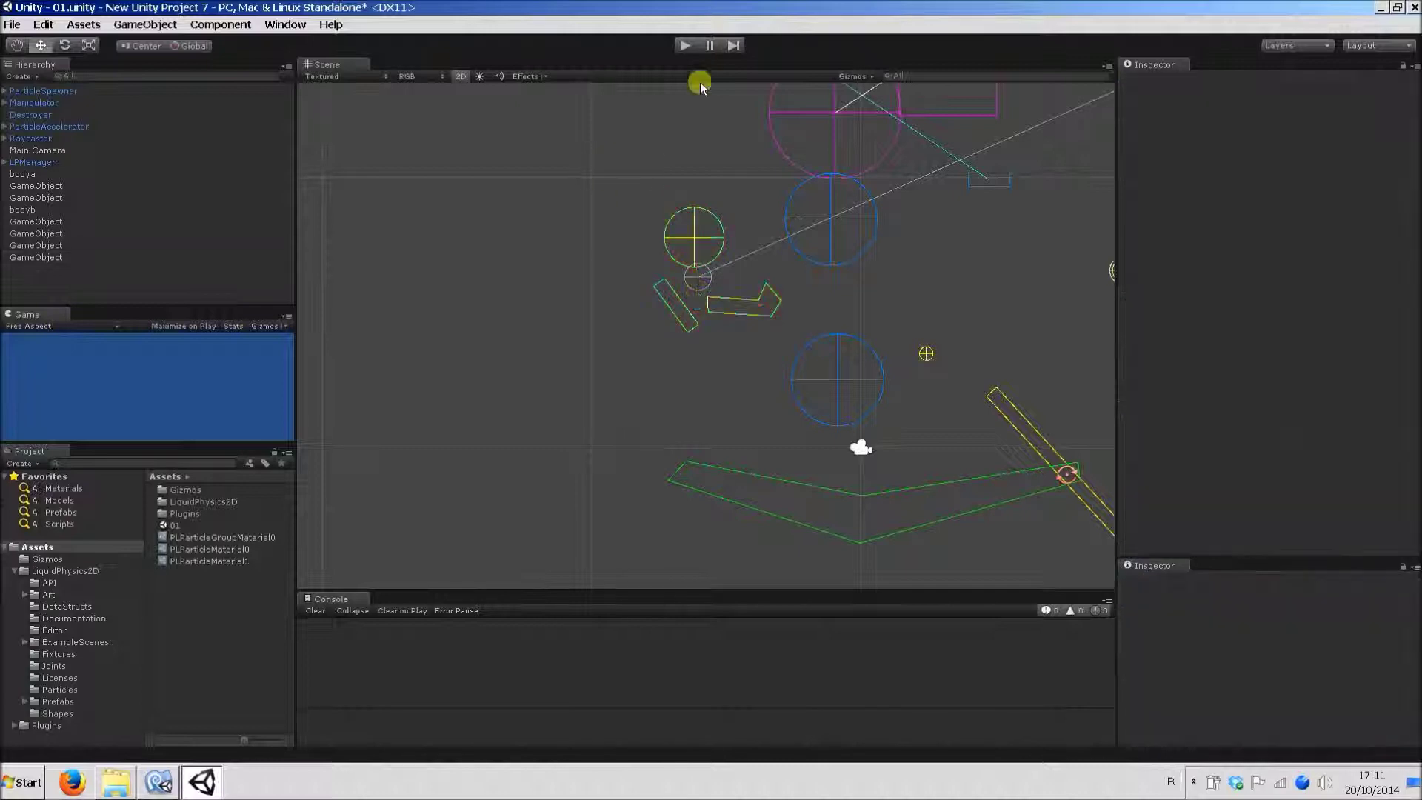
Test-run the pour, leaving the body at X -9.58, Y 7.88, and reselect it.
left_click(683, 44)
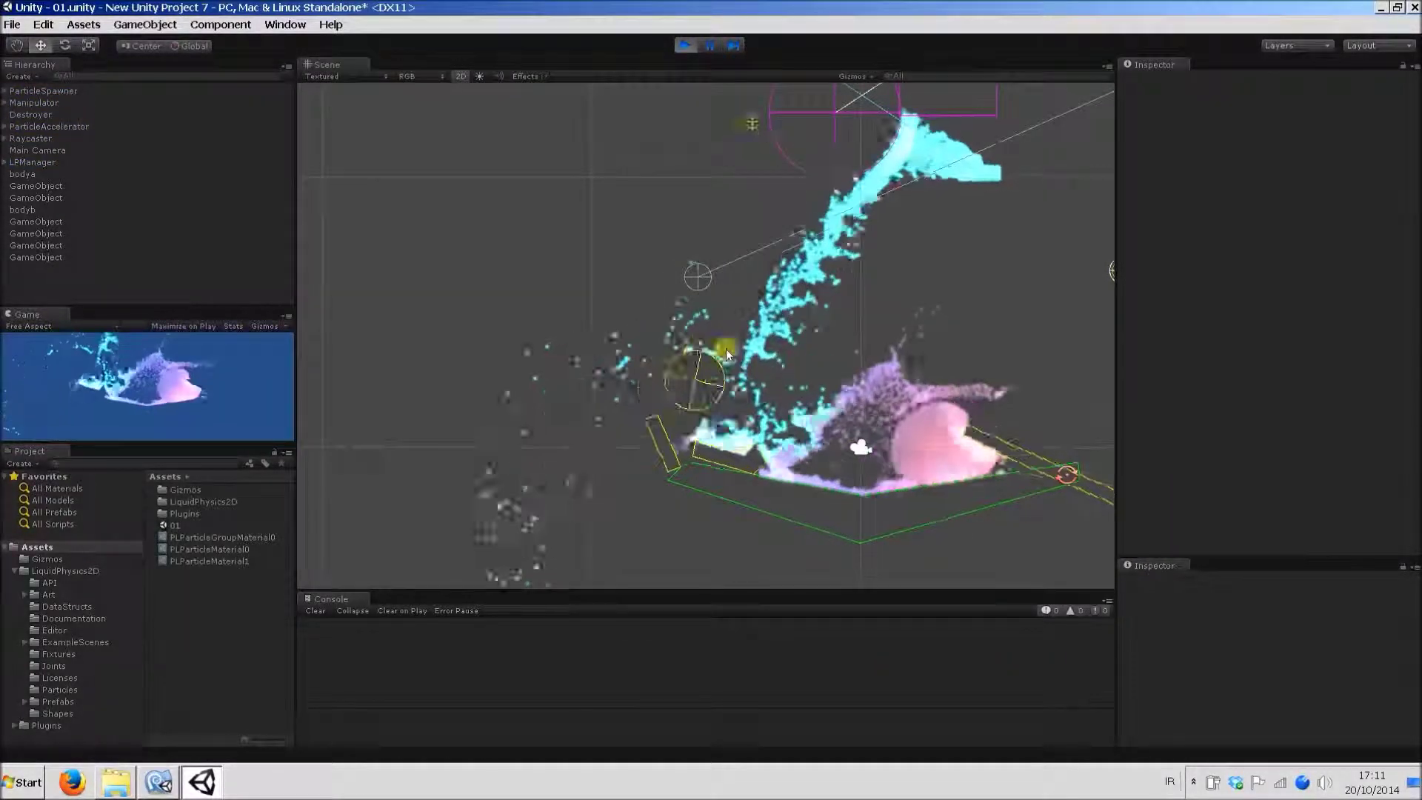
left_click(684, 46)
left_click(695, 233)
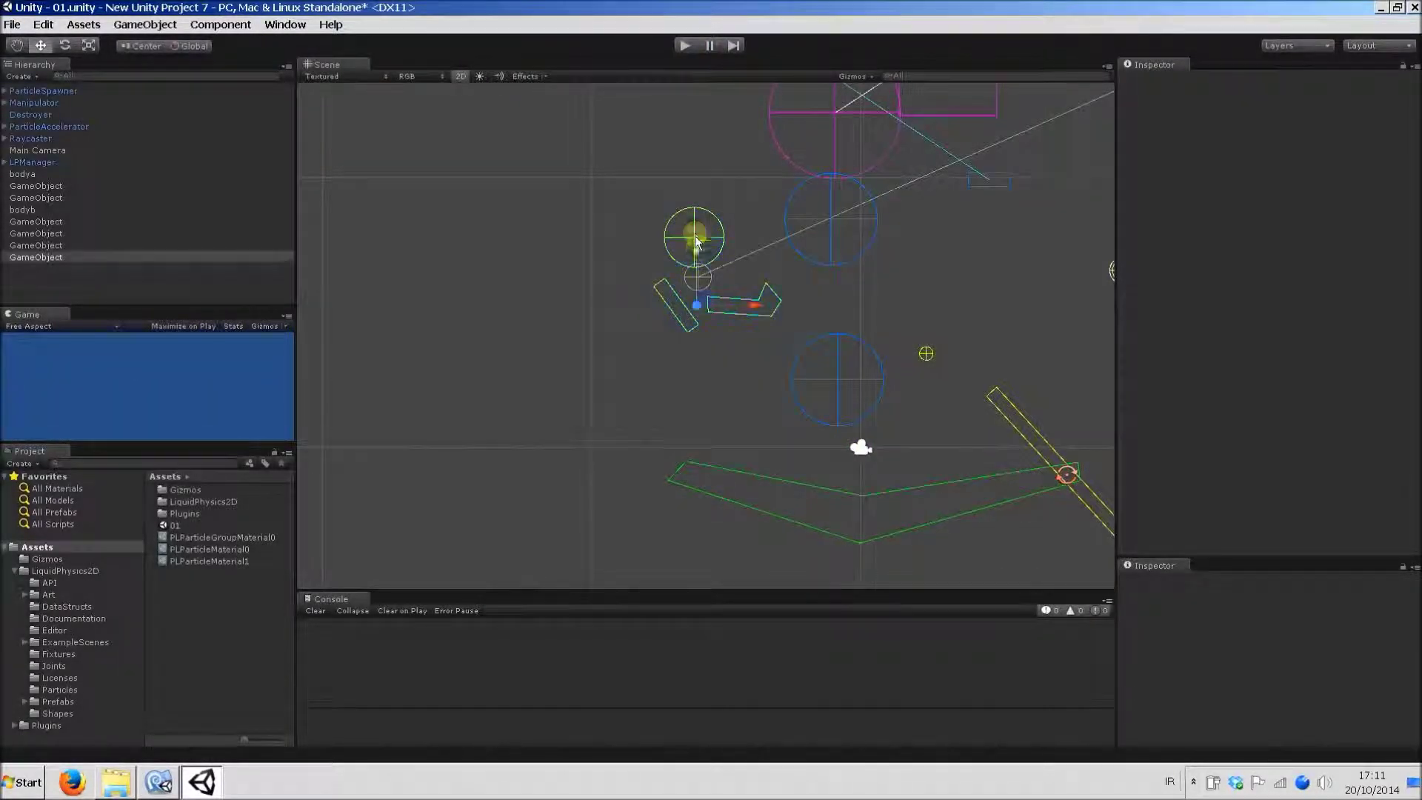
Move the body up-left, tilt it to Z rotation 356.98, and briefly test the pour.
left_click_drag(702, 296, 609, 231)
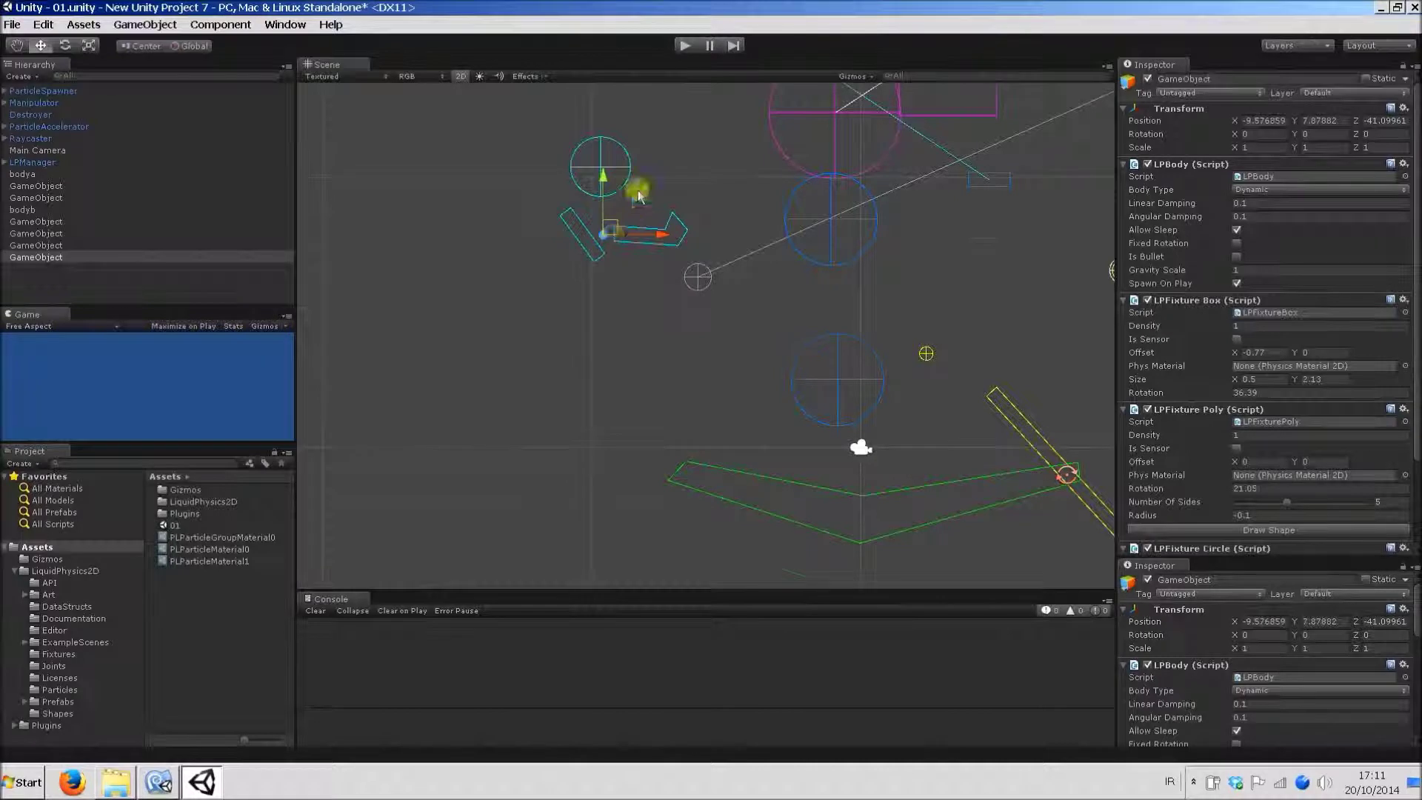
middle_click_drag(635, 189, 633, 256)
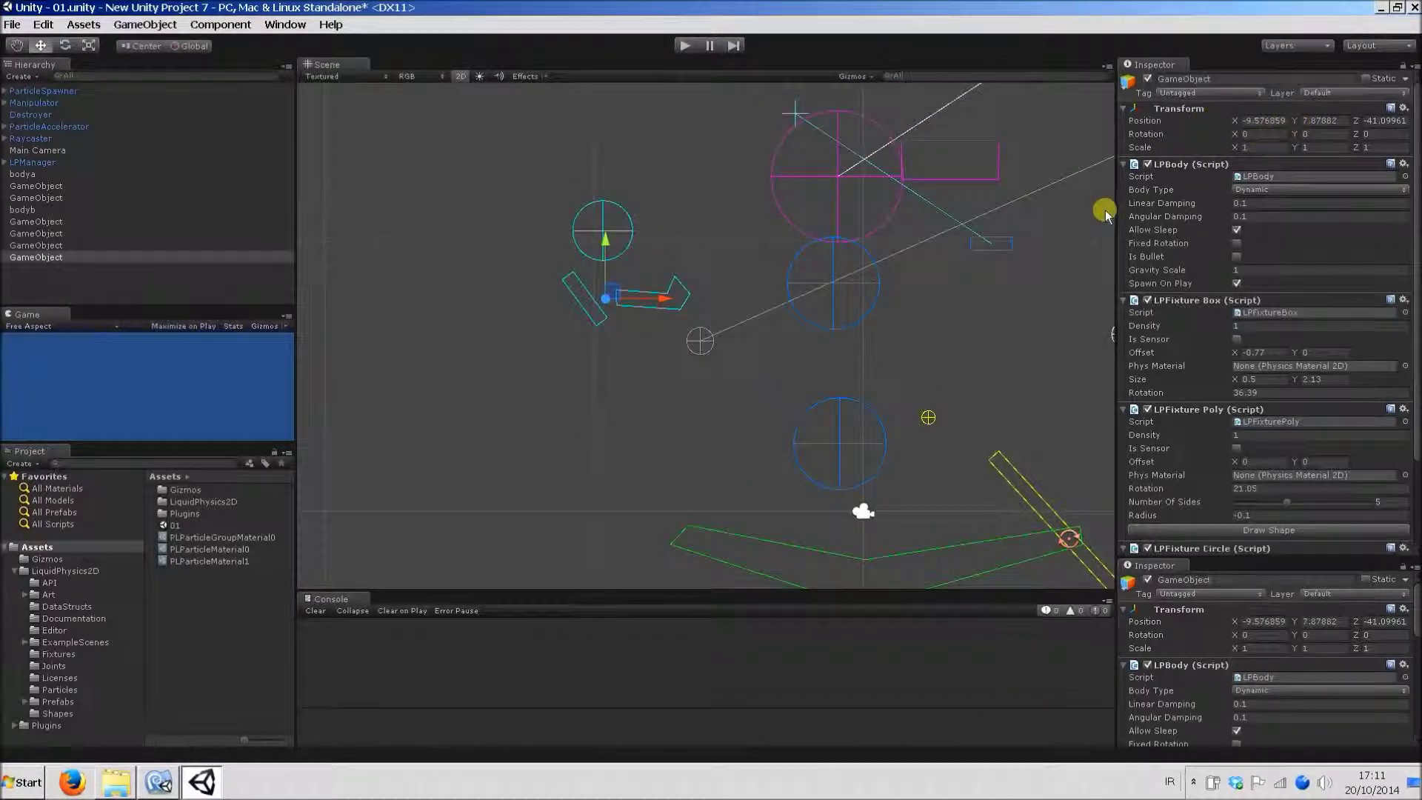
middle_click_drag(620, 308, 637, 343)
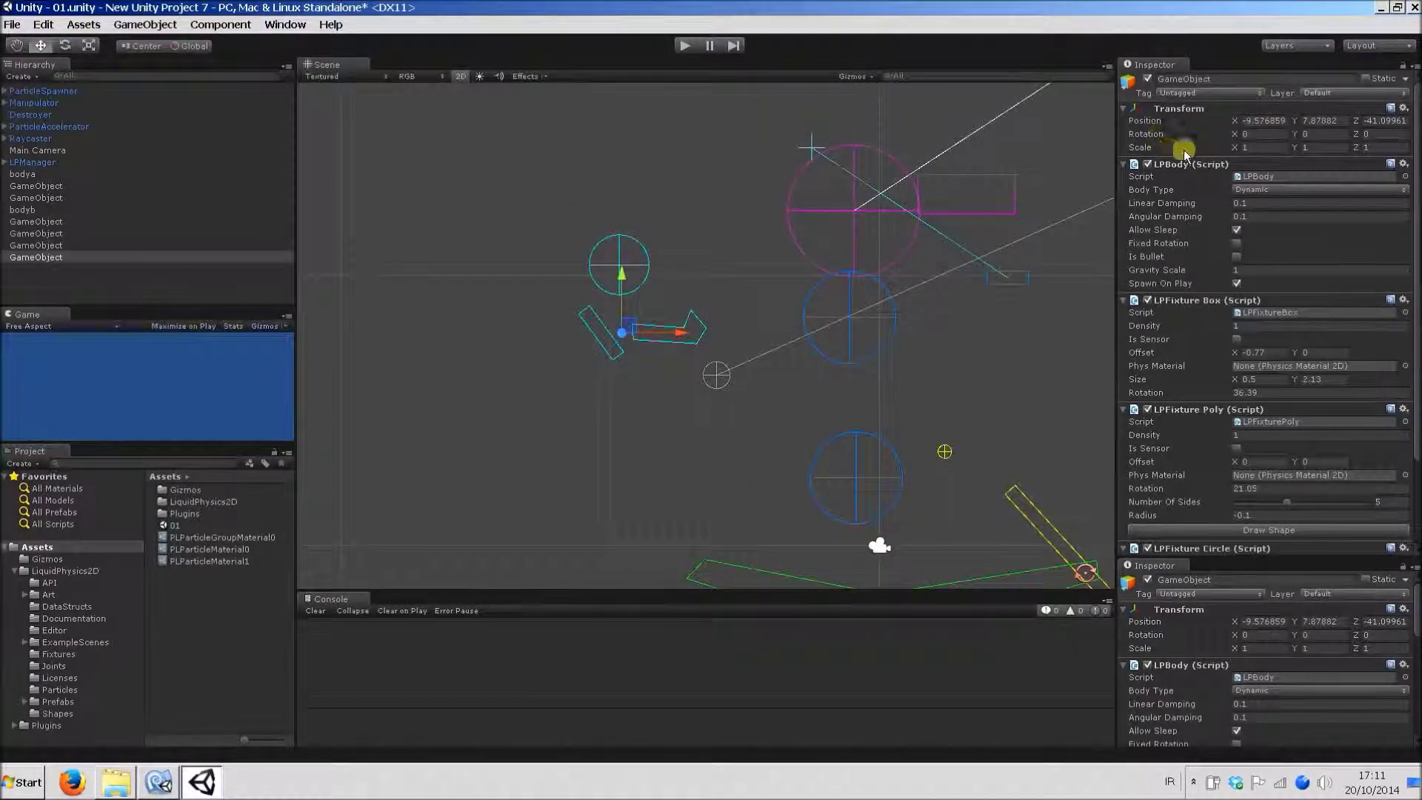
left_click_drag(1355, 134, 856, 523)
left_click(732, 233)
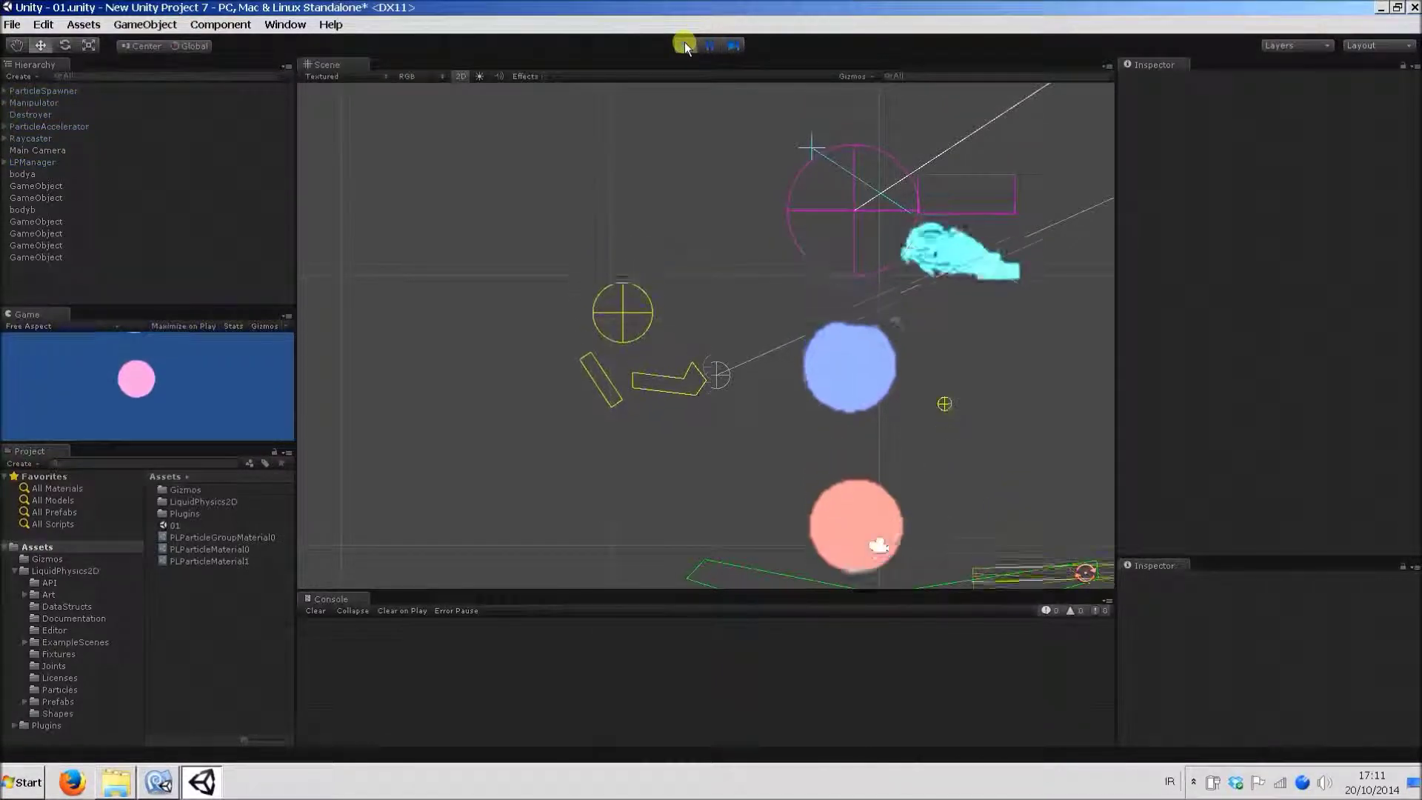
left_click(684, 44)
left_click(641, 290)
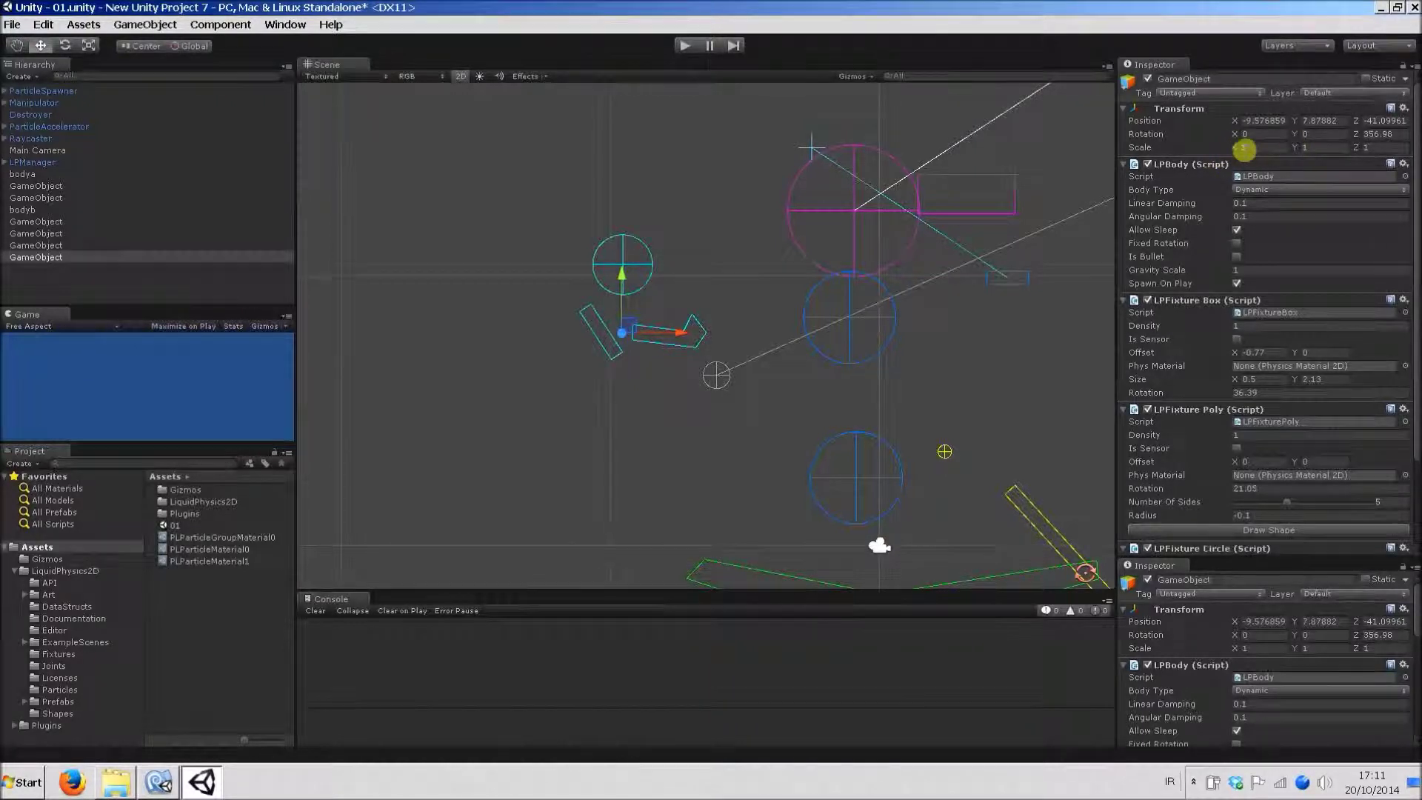
Scrub the compound body's Transform Scale X to 1.72.
mouse_move(1235, 147)
left_mouse_down()
mouse_move(1241, 89)
mouse_move(1239, 135)
left_mouse_up()
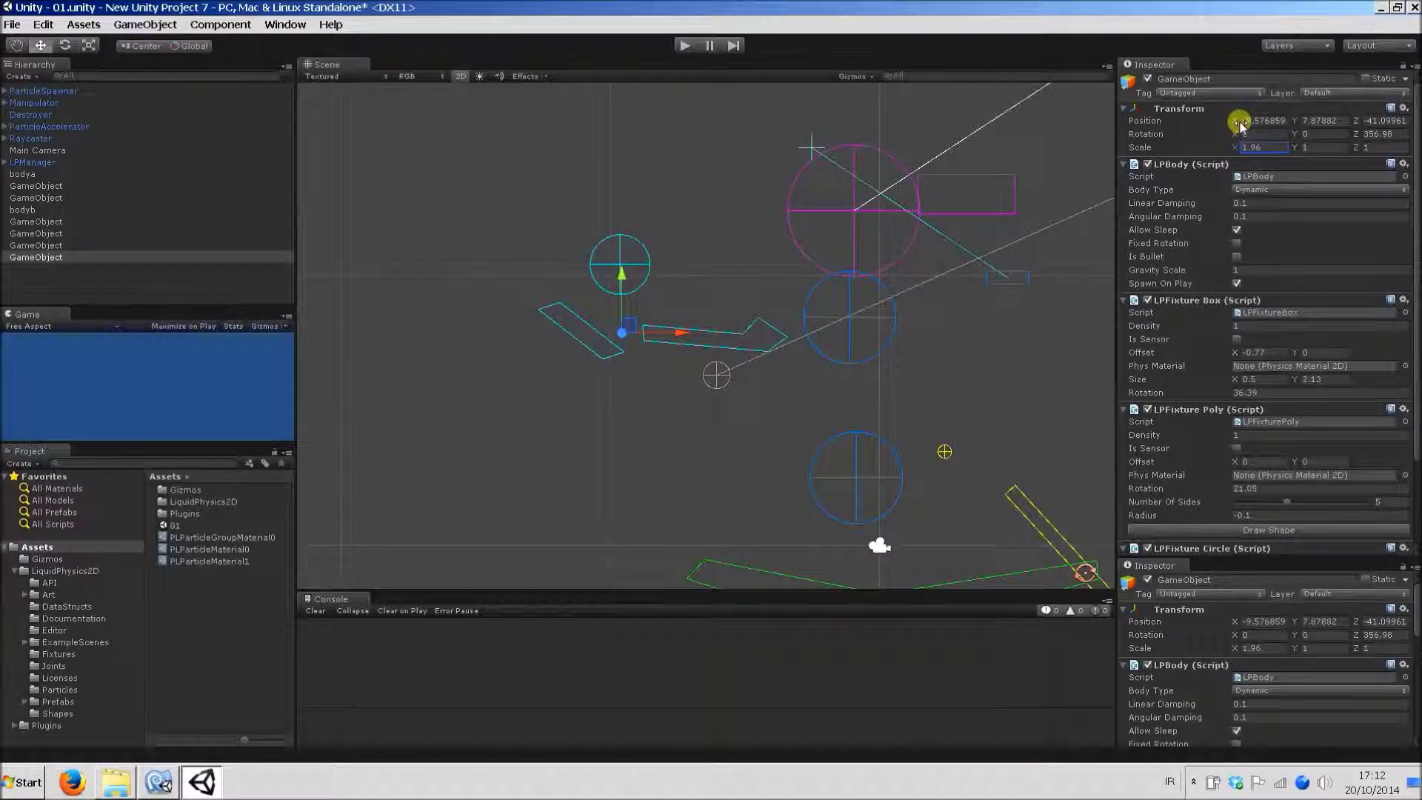
mouse_move(1241, 128)
left_mouse_down()
mouse_move(1239, 147)
mouse_move(1238, 132)
left_mouse_up()
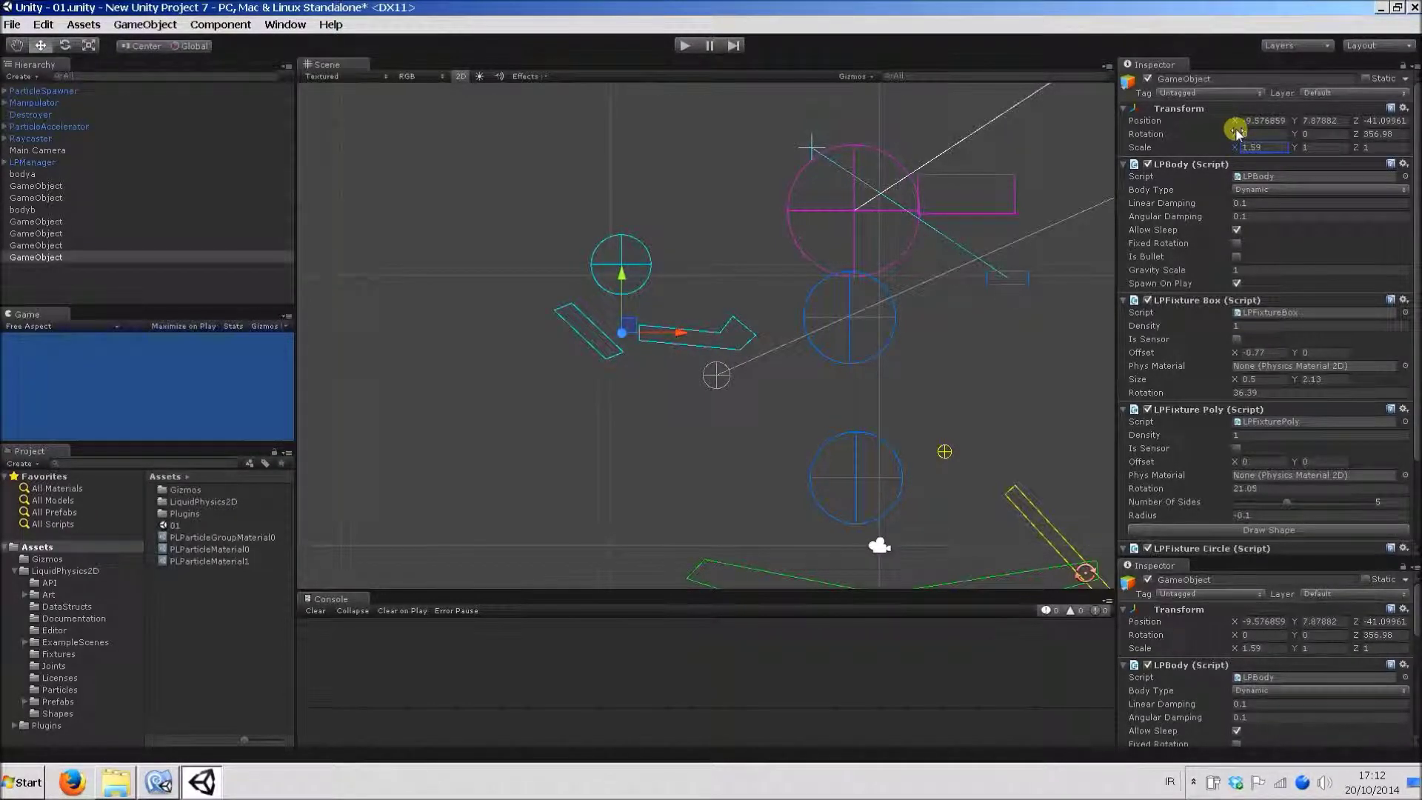
mouse_move(1236, 132)
left_mouse_down()
mouse_move(1237, 117)
mouse_move(1237, 169)
mouse_move(1237, 127)
left_mouse_up()
Zoom the Scene view on the body and bring up the LPFixture Circle component menu.
scroll(755, 286, "up", 2)
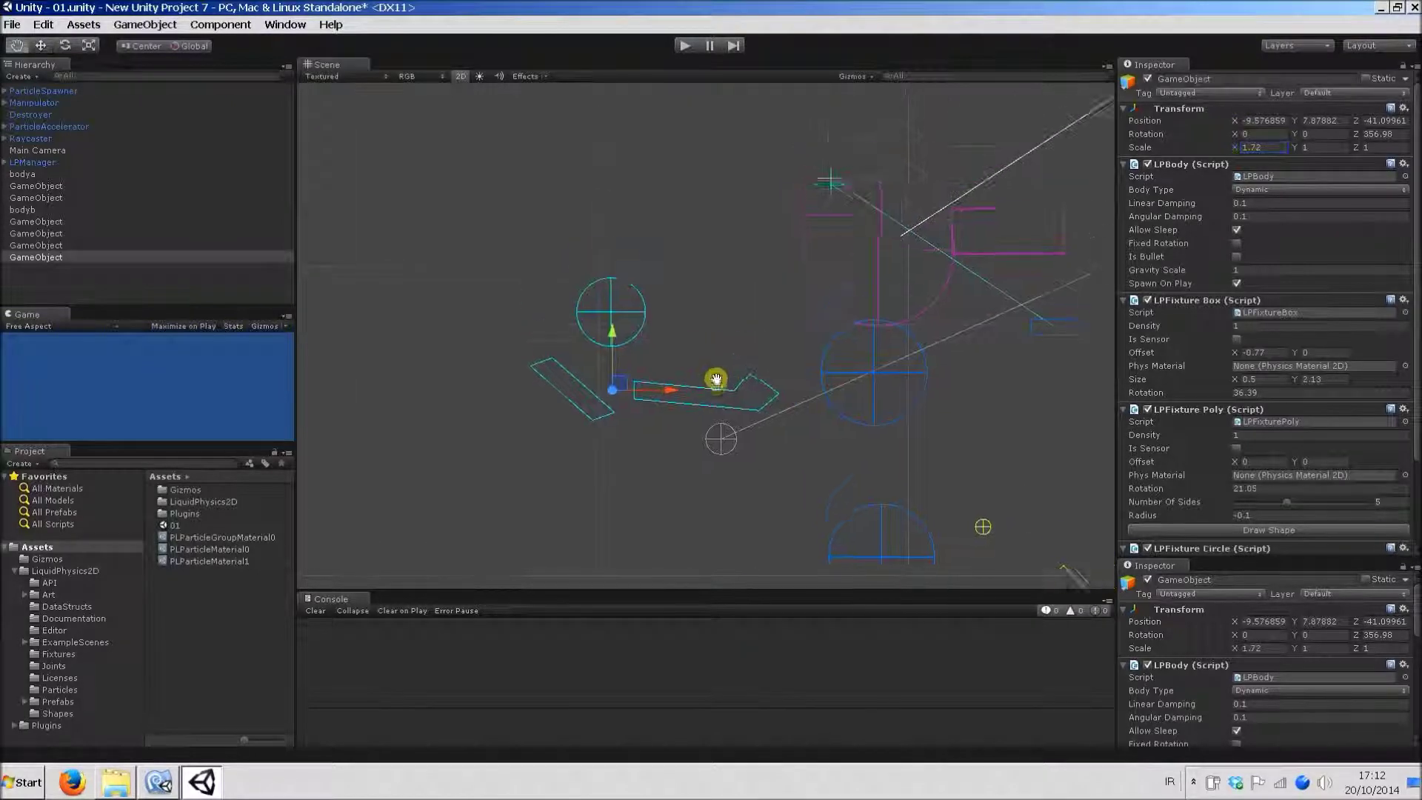
scroll(667, 355, "up", 2)
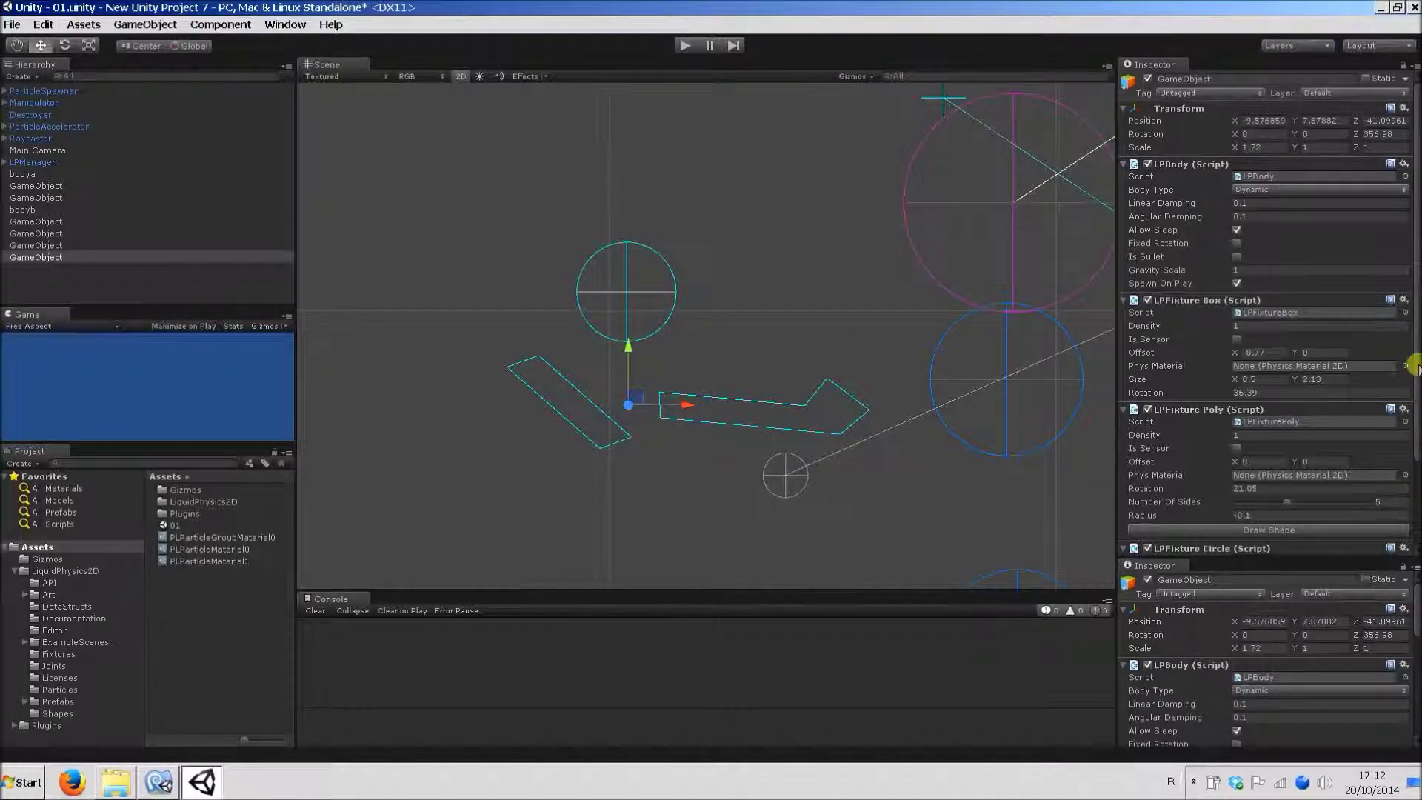
scroll(1259, 481, "down", 3)
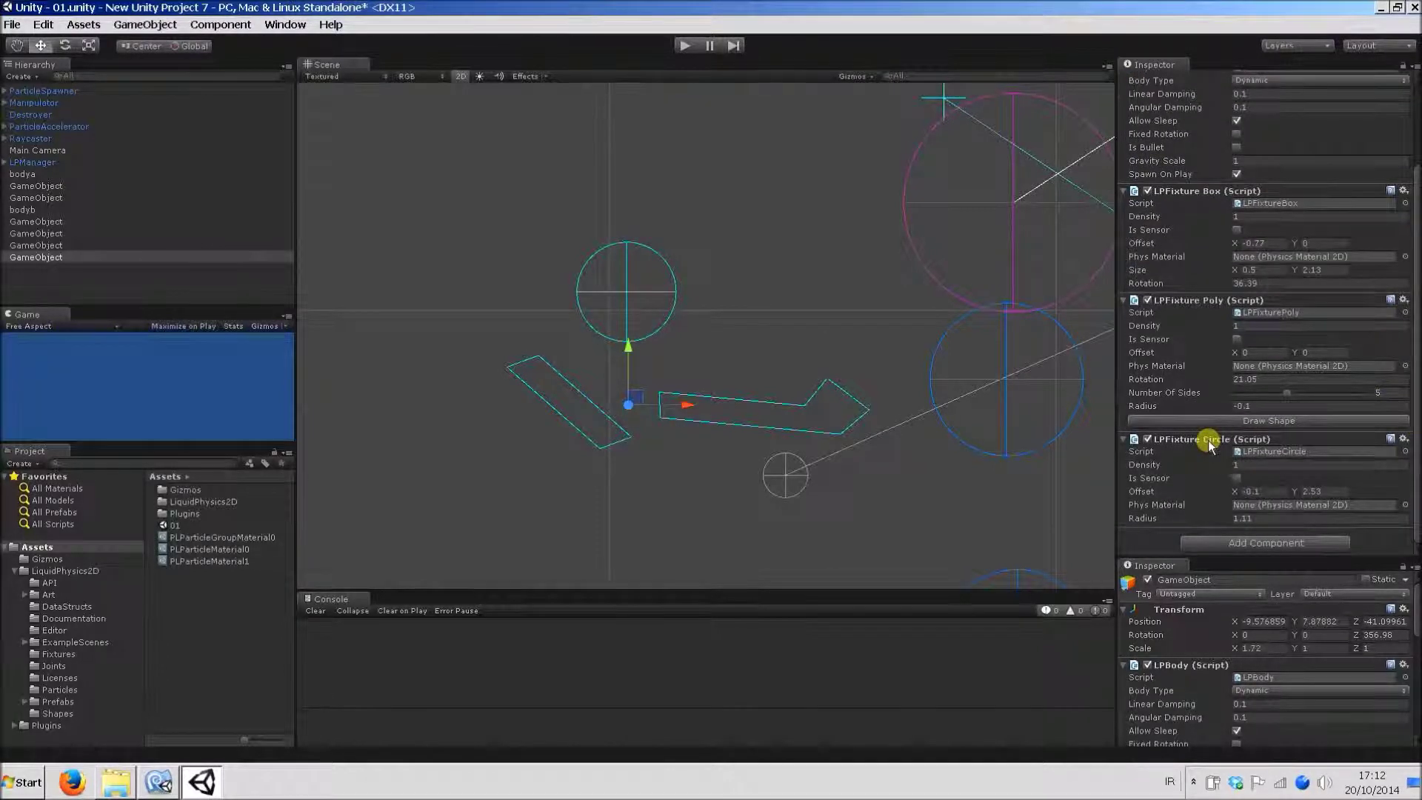
right_click(1210, 442)
Remove the LPFixture Circle, move the body up-left and widen it to Scale X 2.59.
left_click(1244, 471)
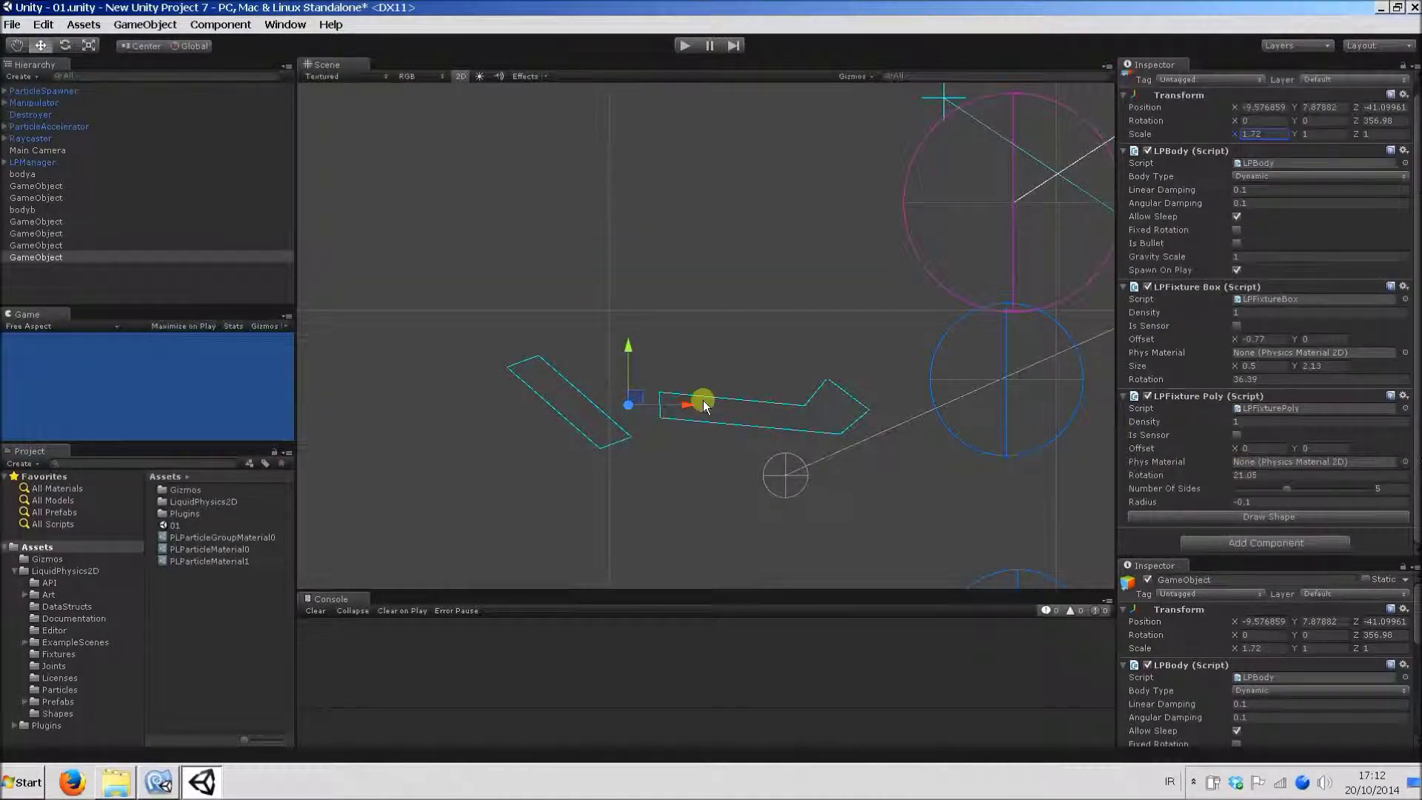
left_click_drag(637, 397, 557, 349)
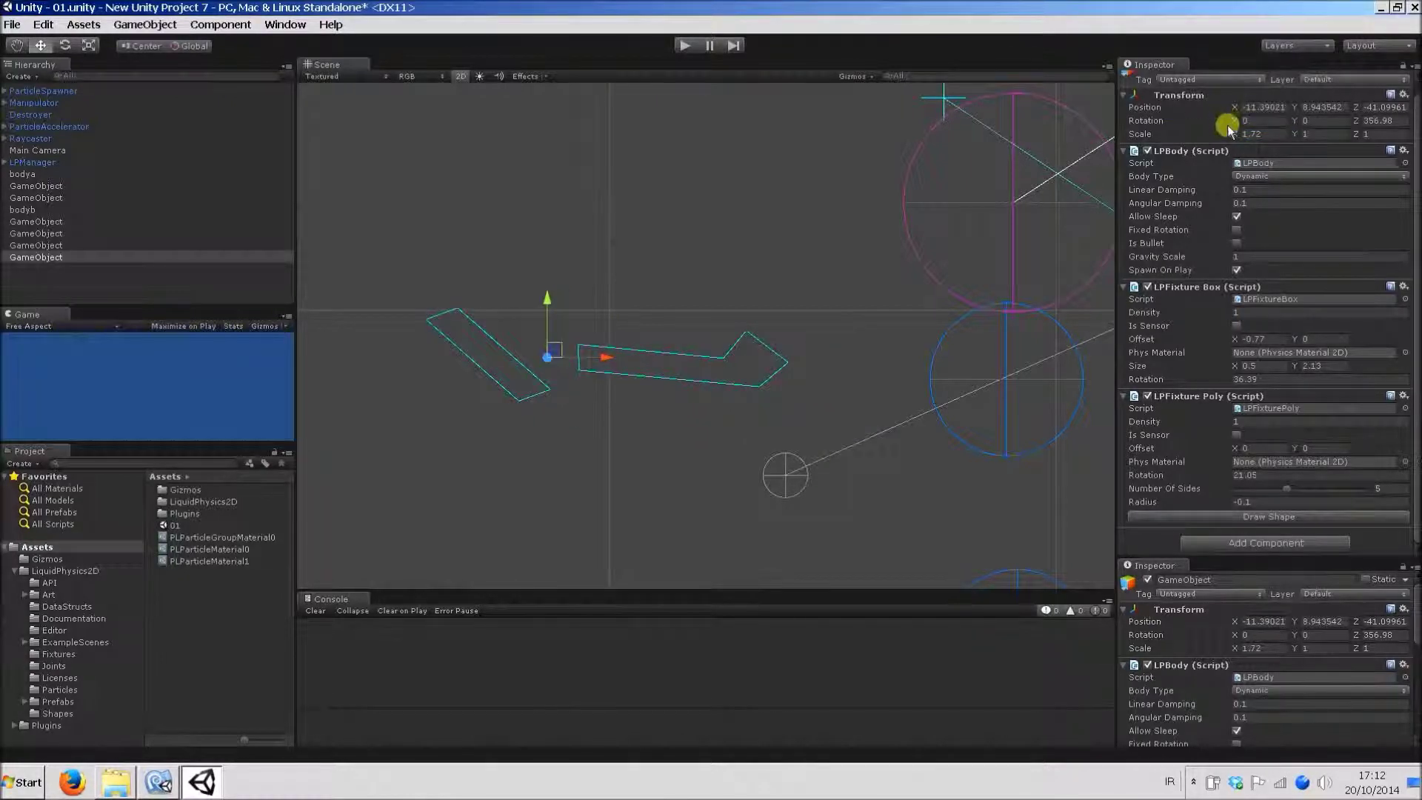
left_click_drag(1233, 132, 1086, 152)
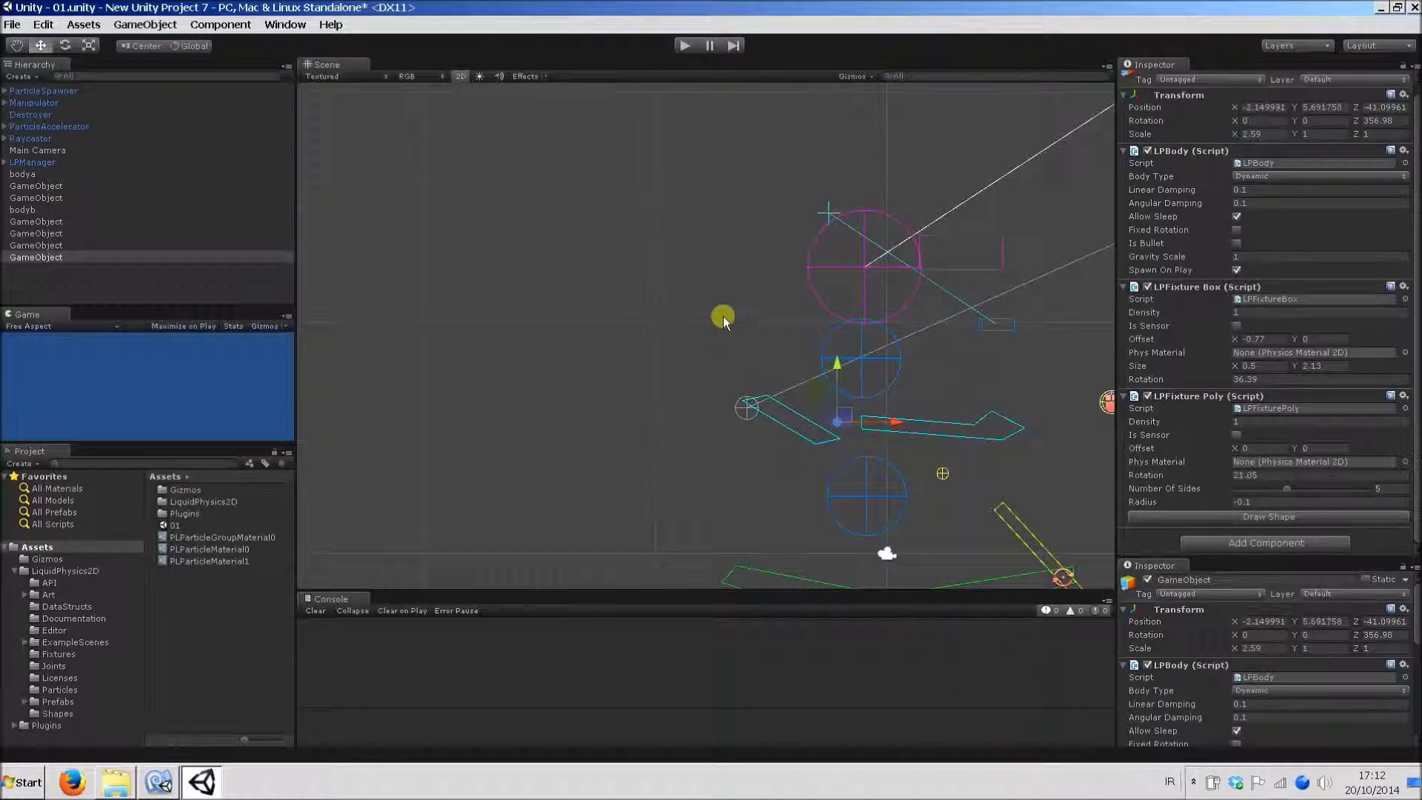
Run the scene to test the liquid pour on the widened body, then stop it.
left_click(624, 97)
left_click(692, 44)
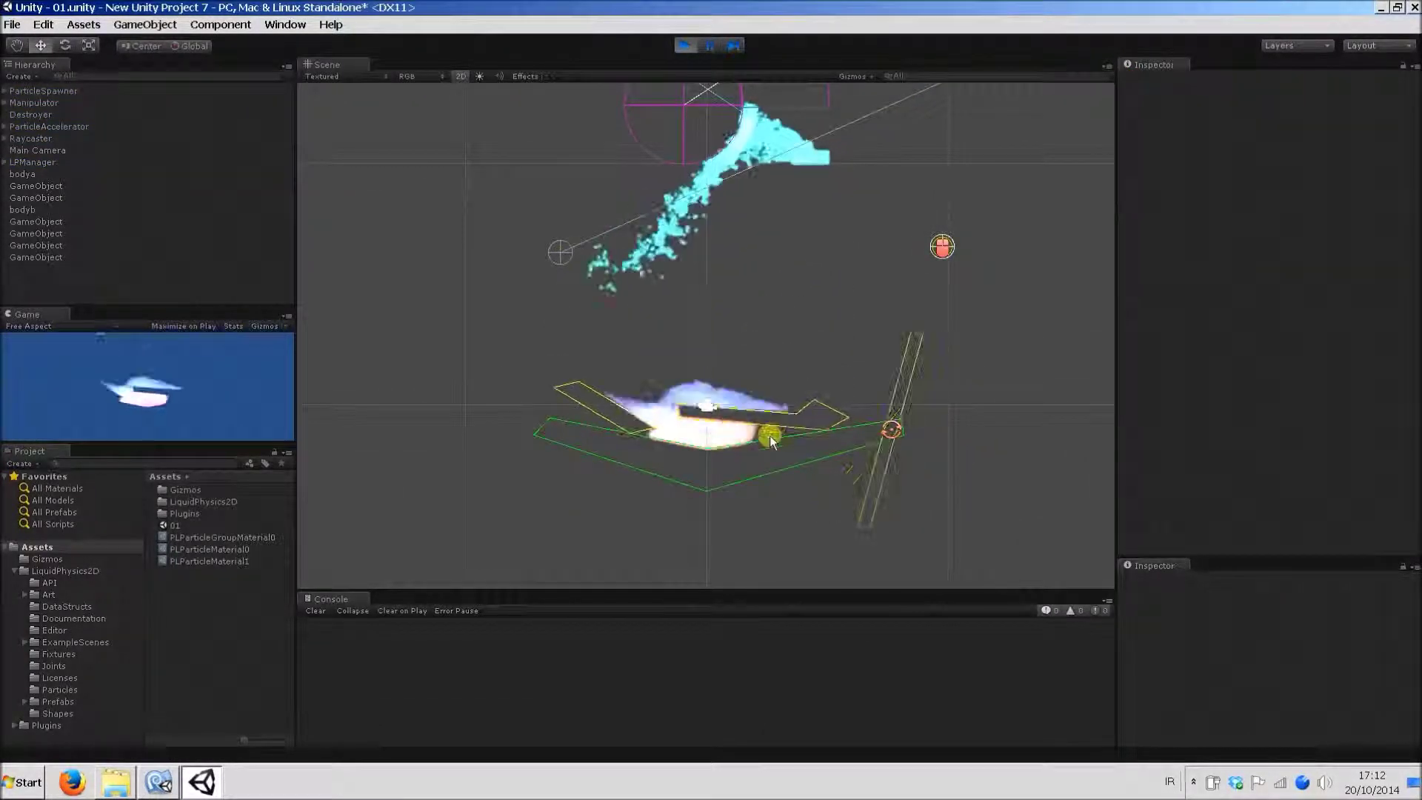
scroll(687, 424, "up", 3)
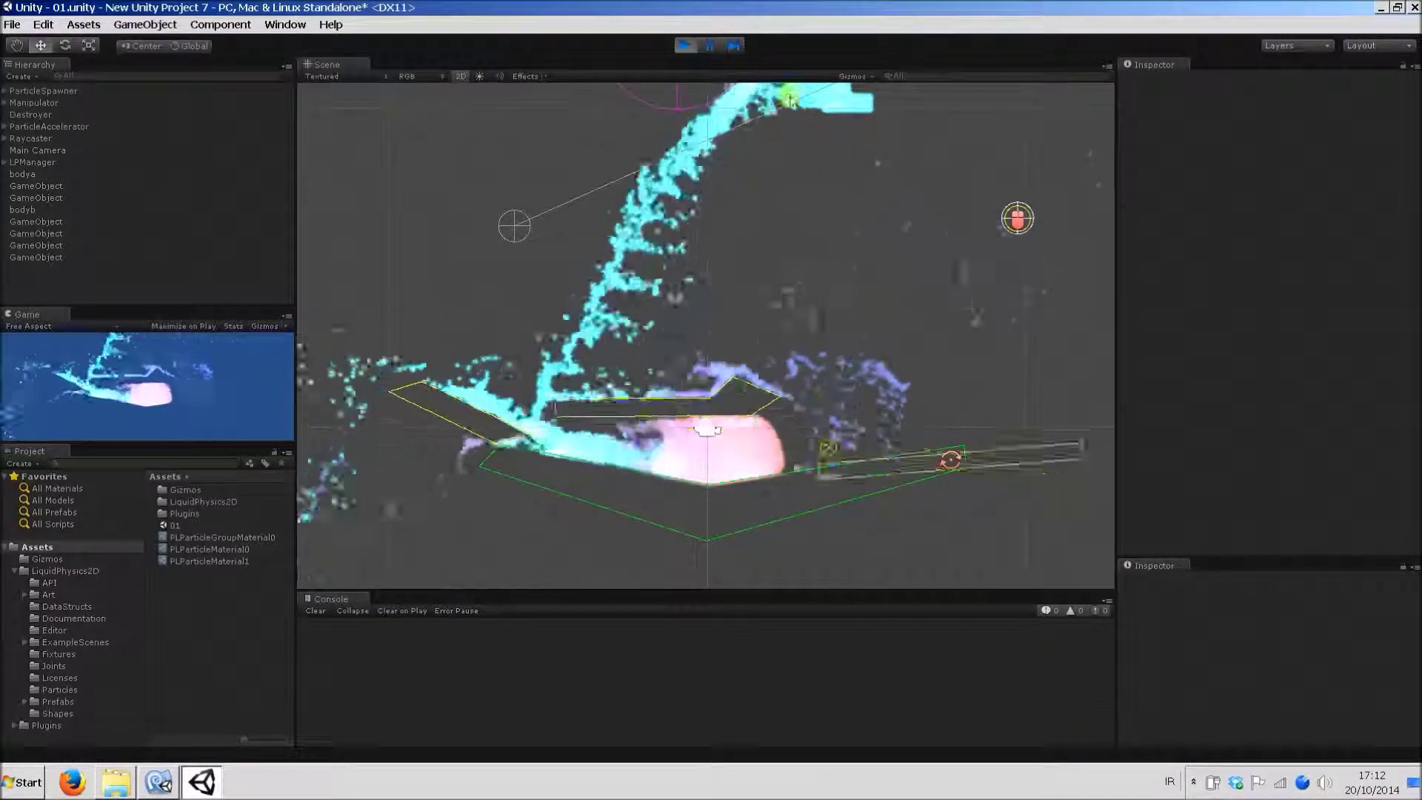
left_click(685, 45)
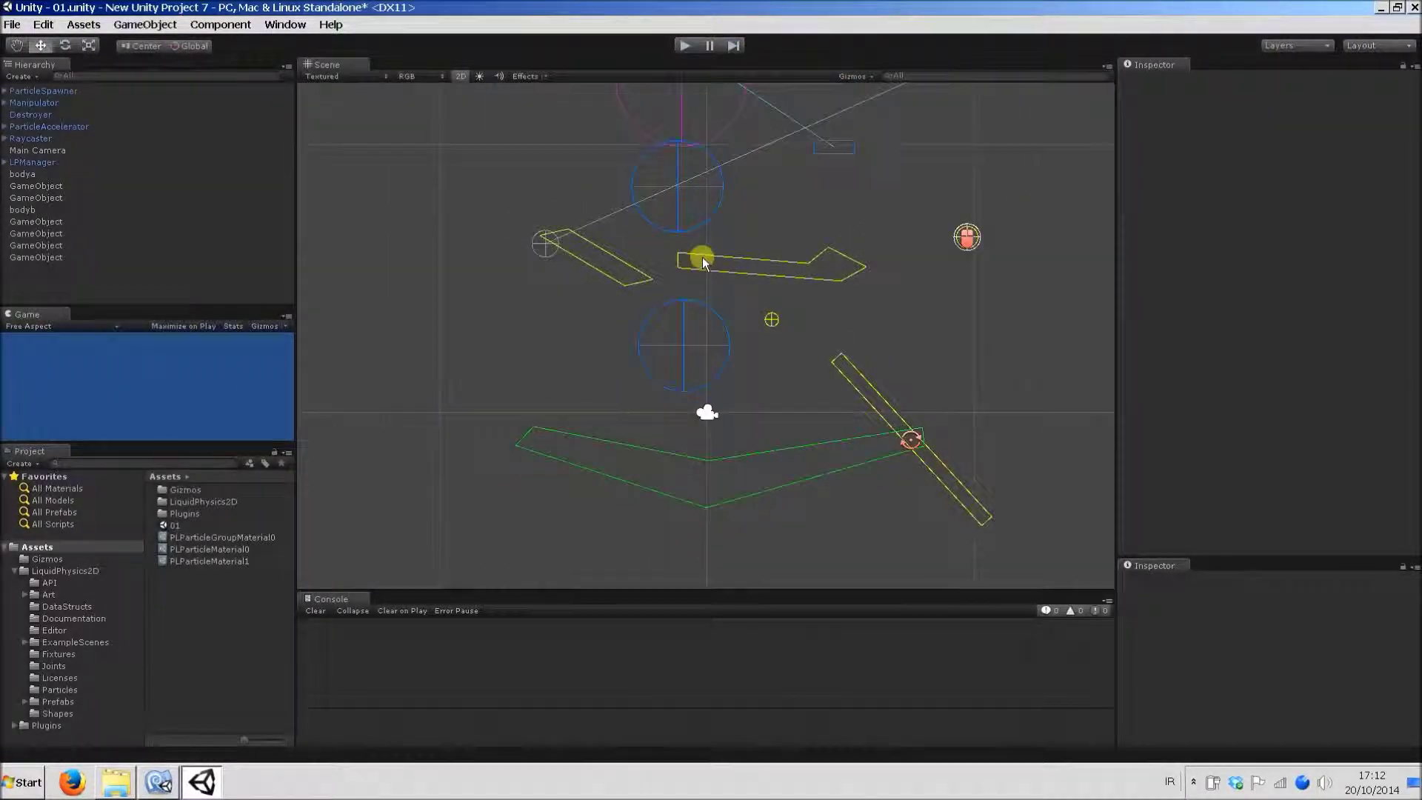
Move the yellow compound body far left and duplicate it, placing the copy higher.
left_click(649, 270)
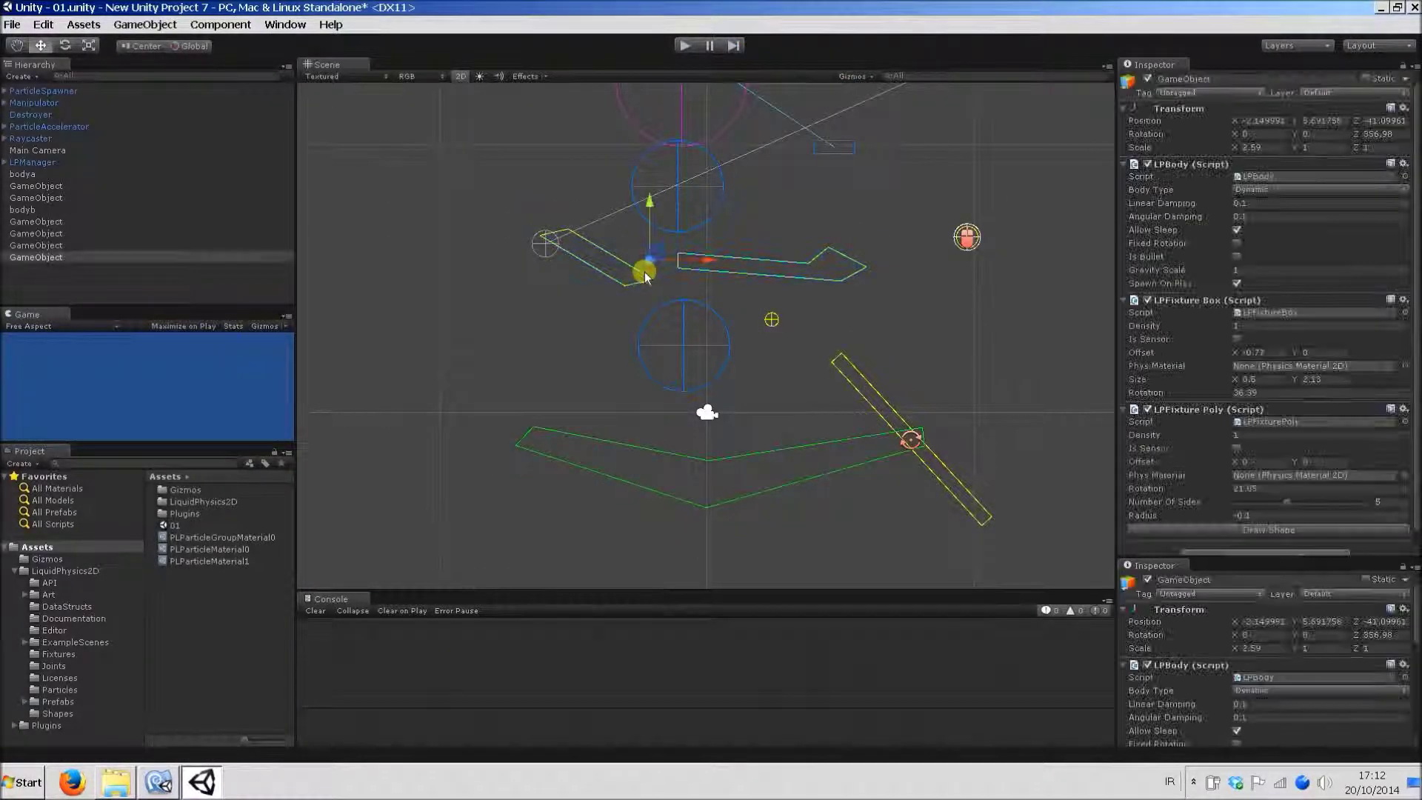
scroll(733, 340, "down", 2)
left_click_drag(841, 339, 593, 335)
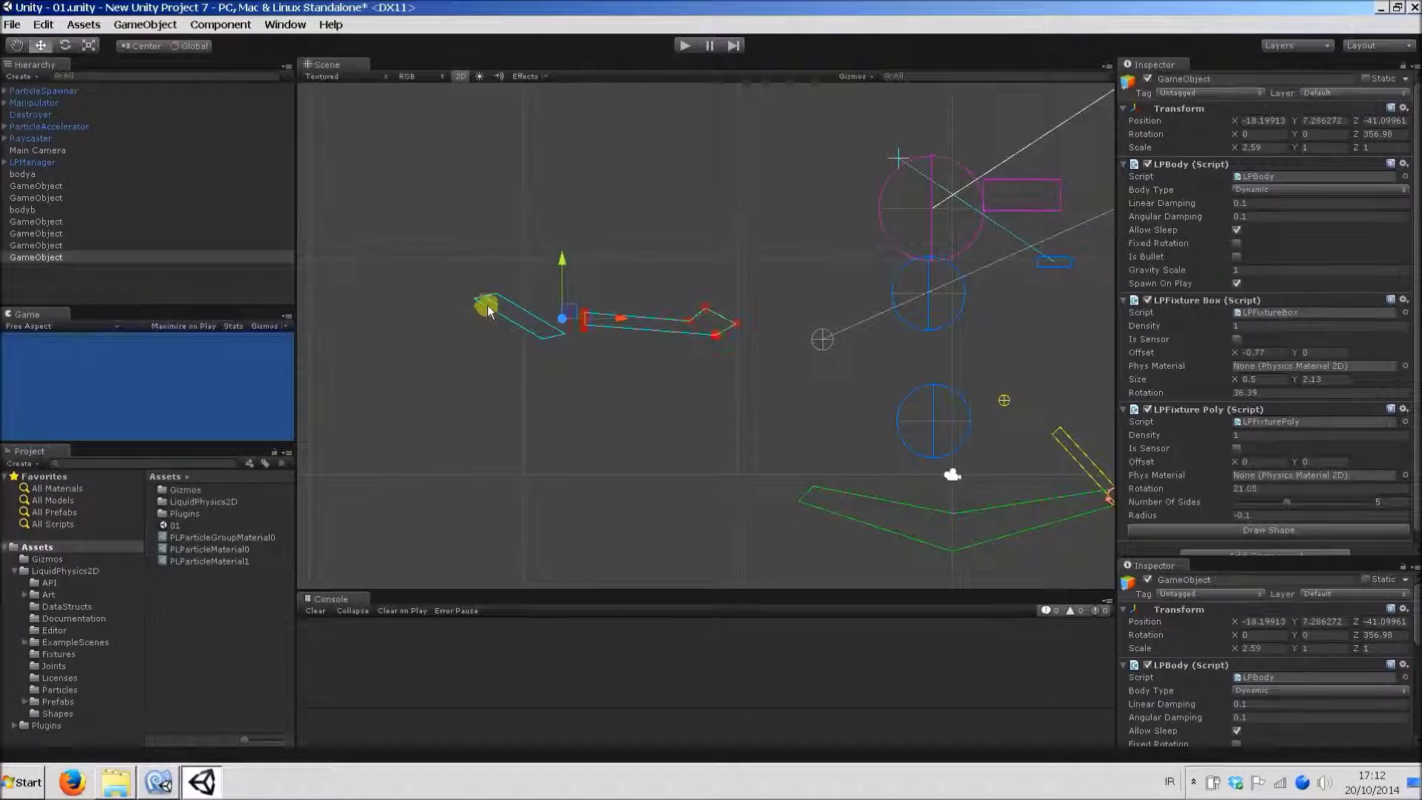
key("ctrl+d")
left_click_drag(567, 313, 577, 248)
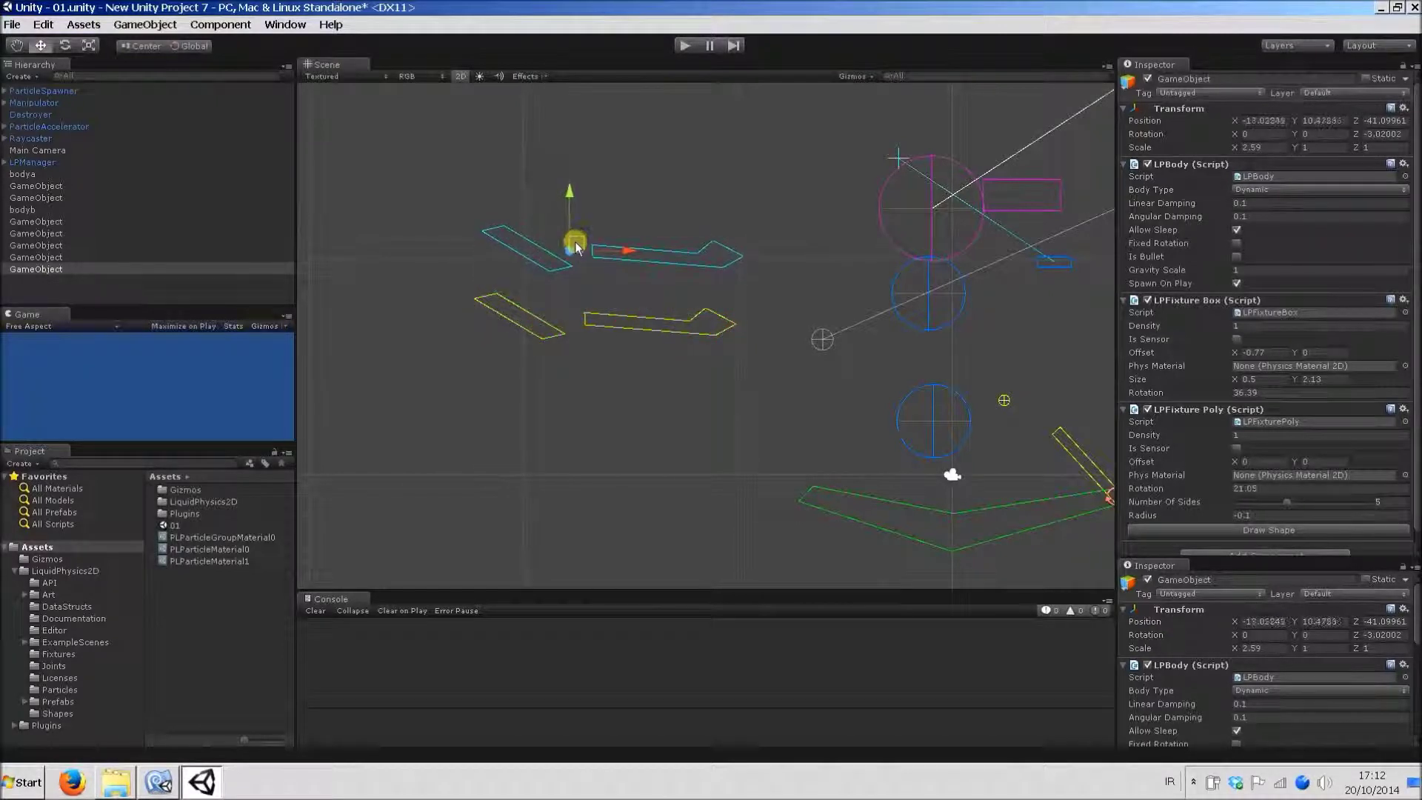
Create an empty GameObject and parent both polygon shapes under it.
left_click(144, 24)
left_click(148, 40)
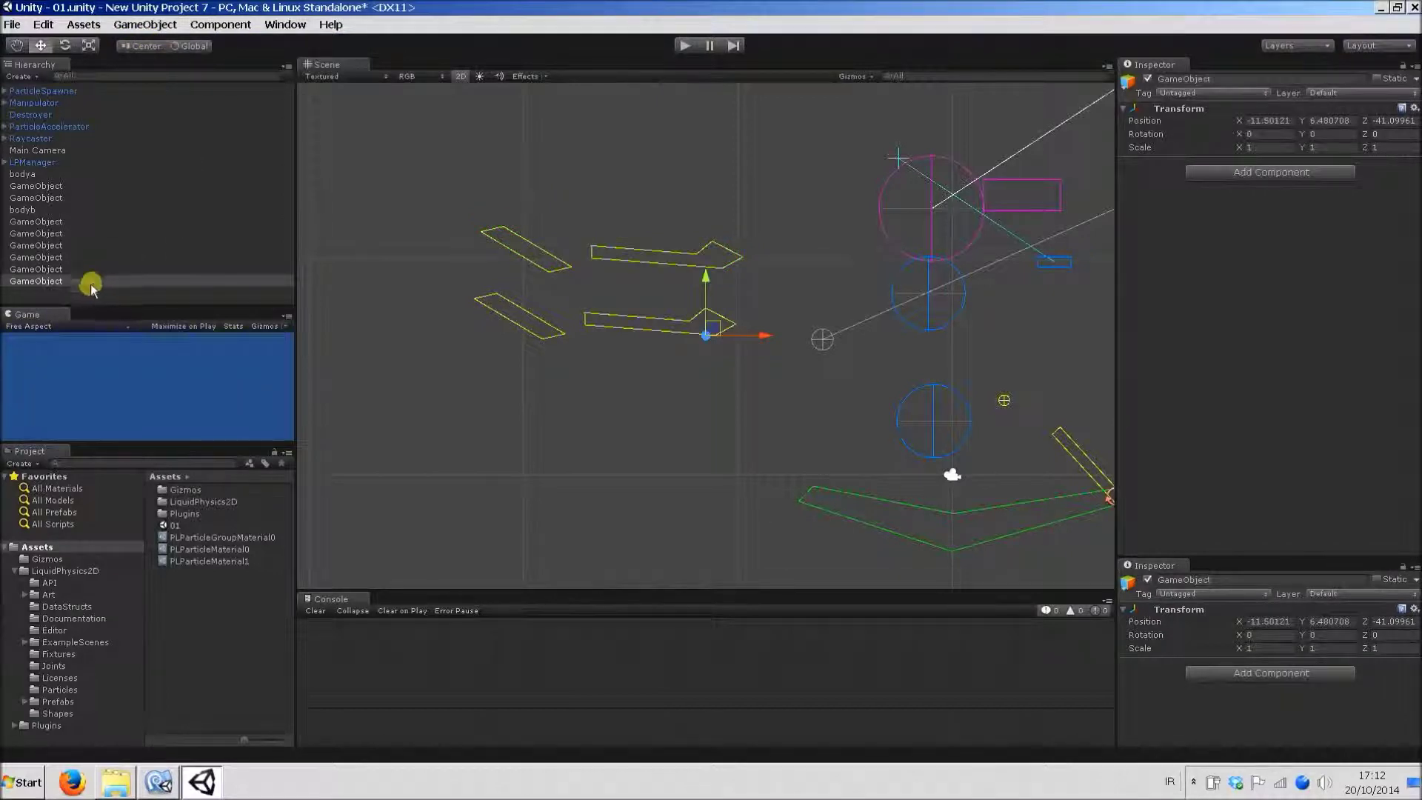
left_click(53, 258)
left_click(49, 269)
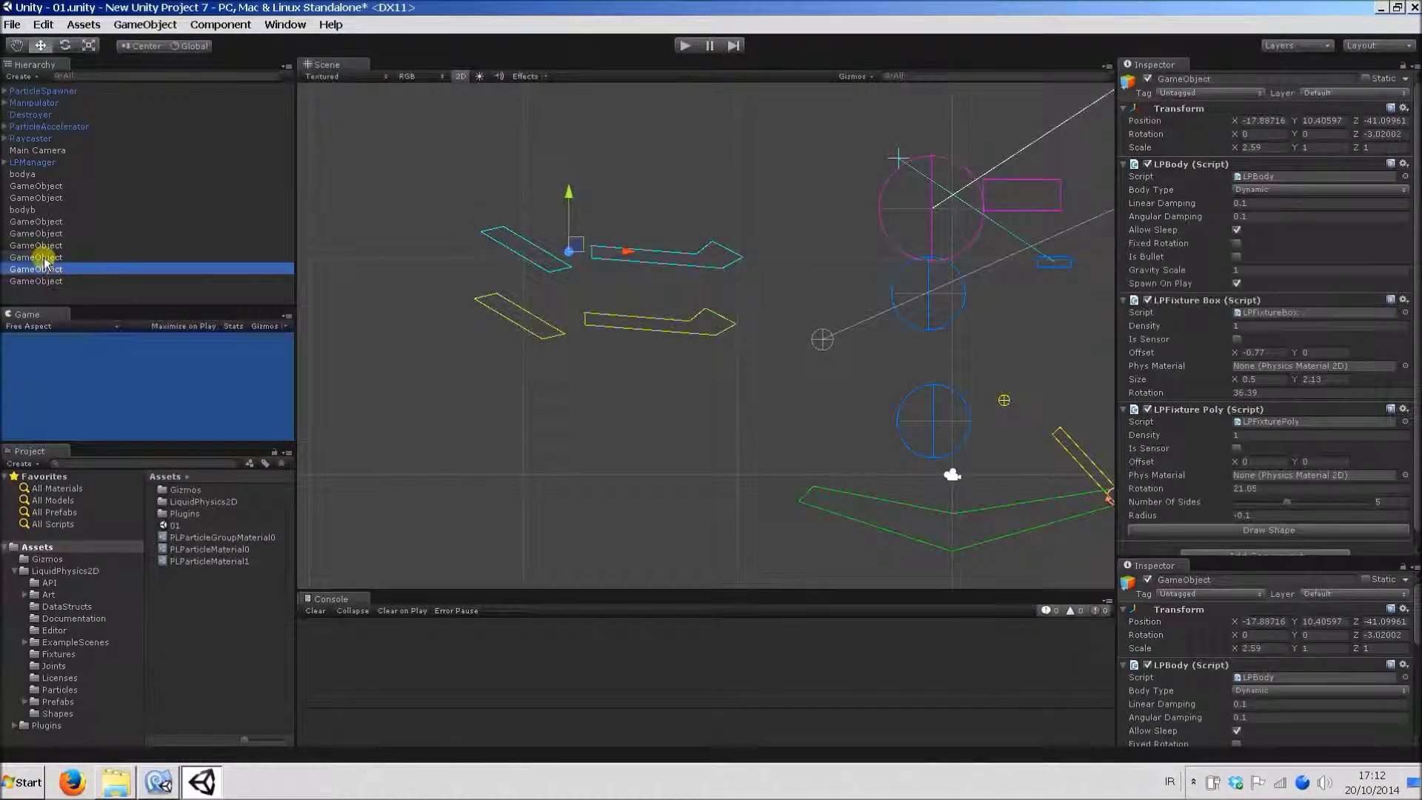
left_click(46, 258, "ctrl")
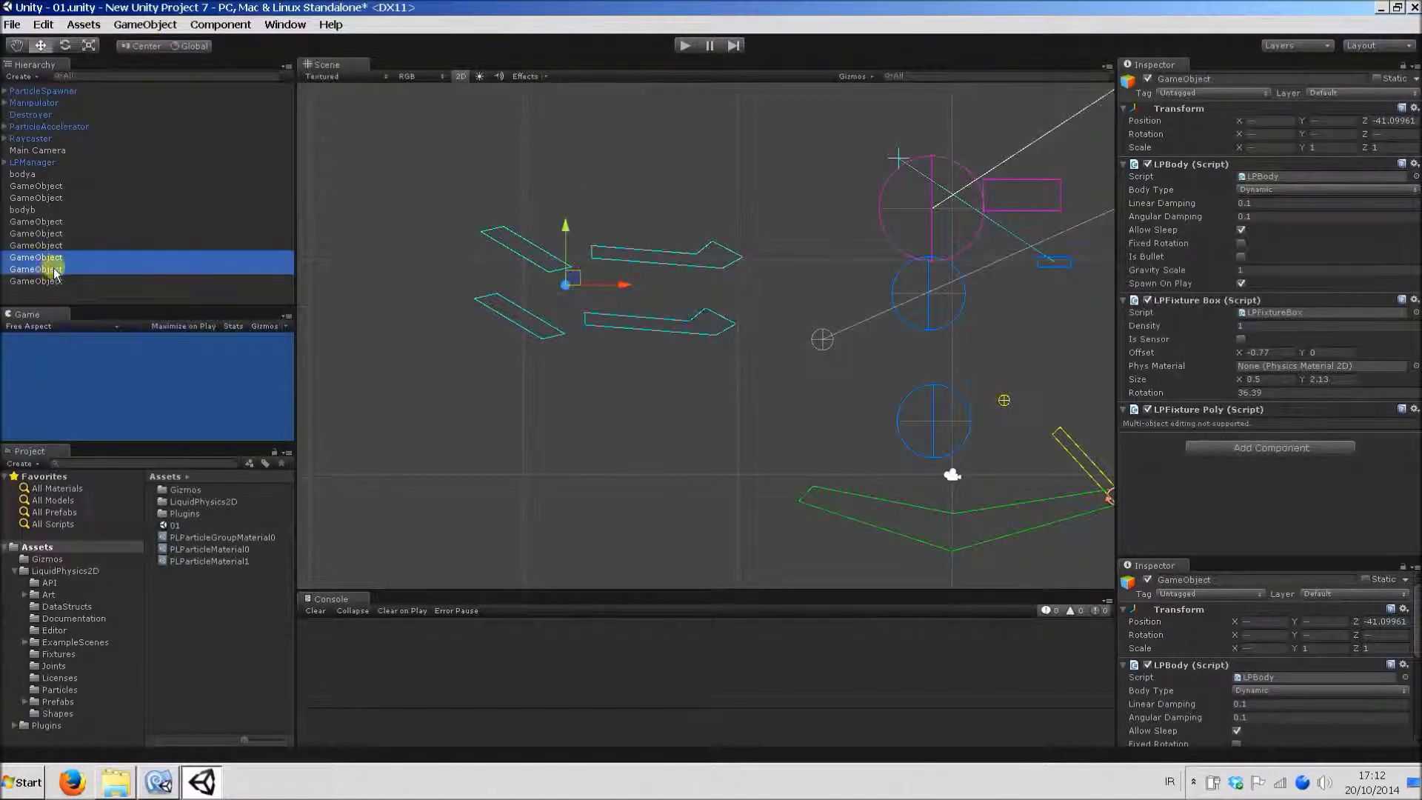
left_click_drag(59, 282, 58, 284)
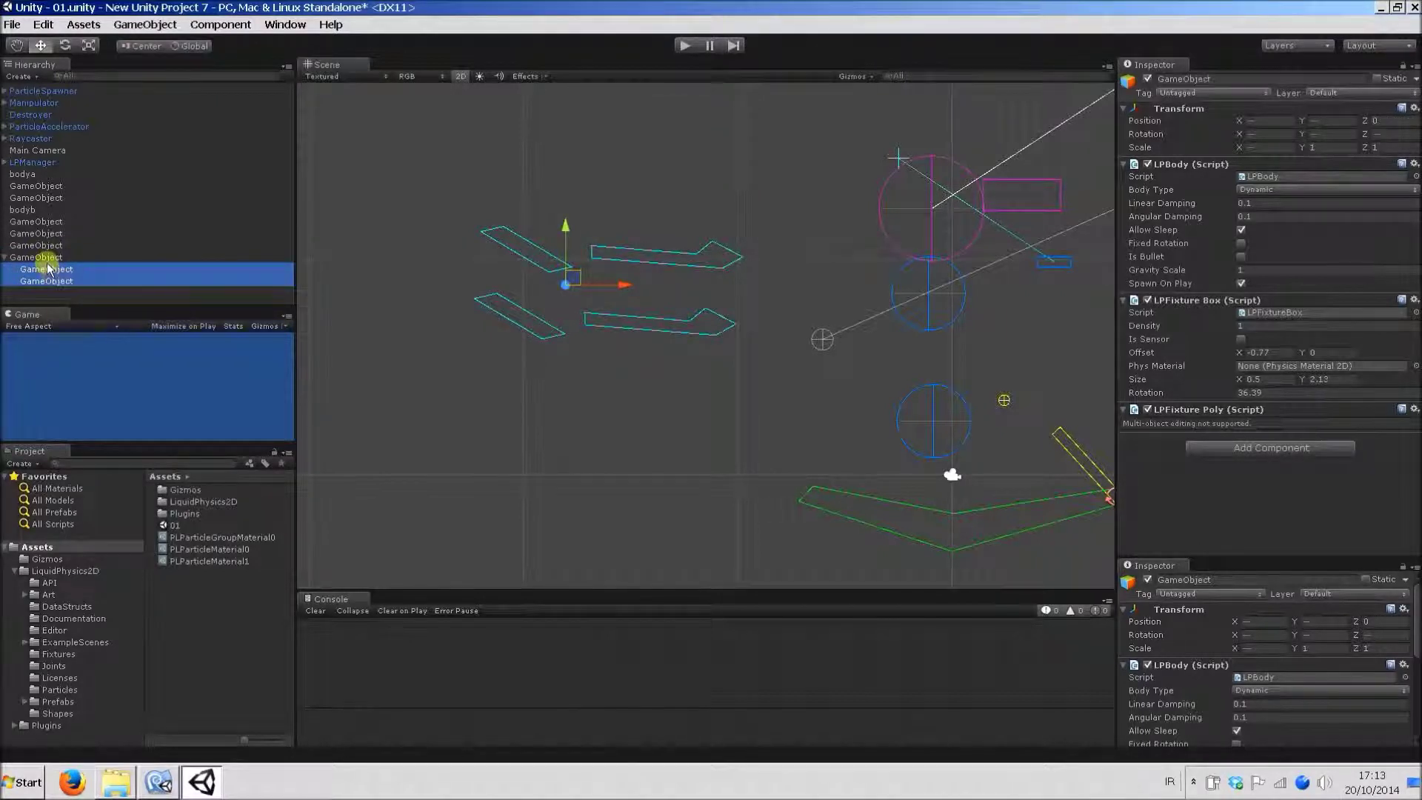
Squash the parent group vertically to Scale Y 0.27.
left_click(15, 257)
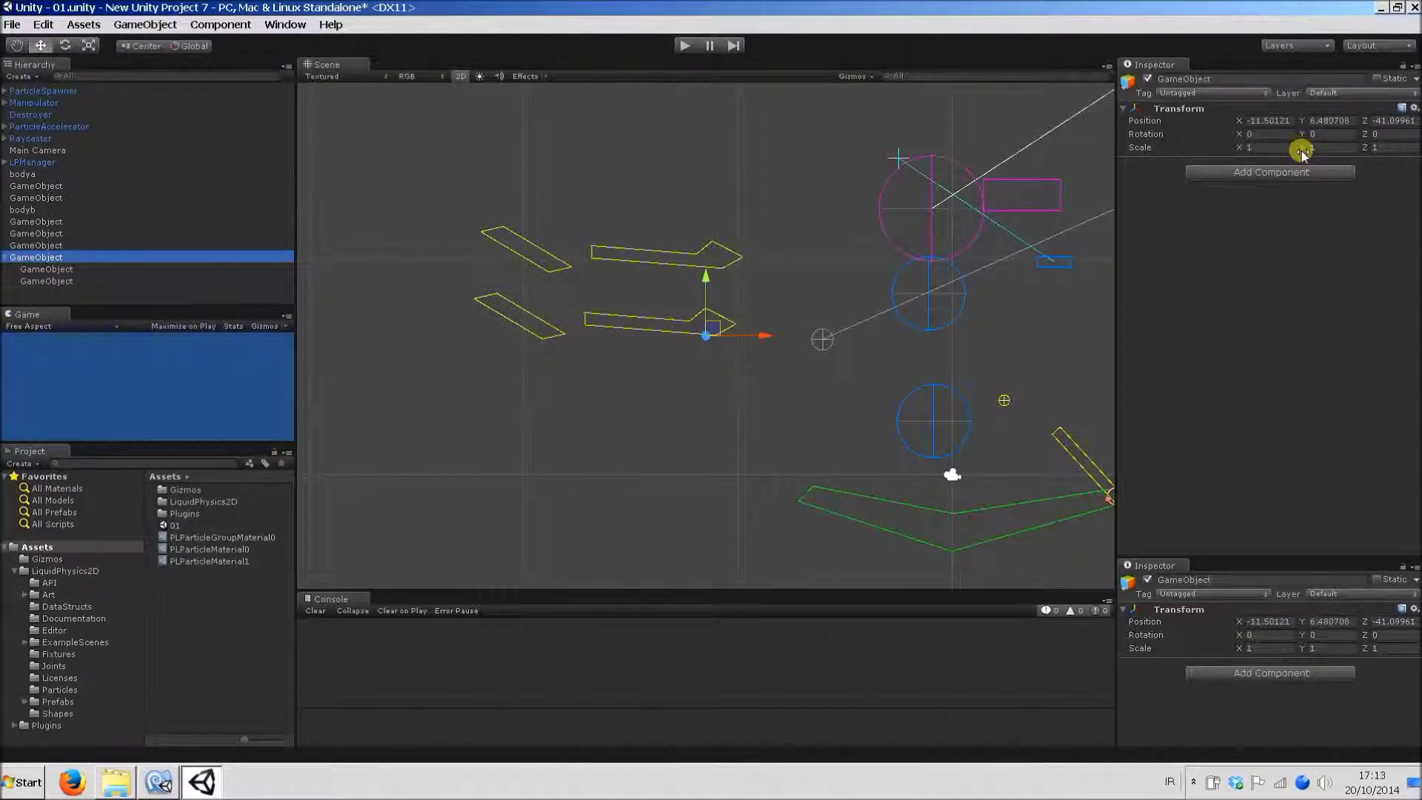
left_click_drag(1303, 151, 1304, 170)
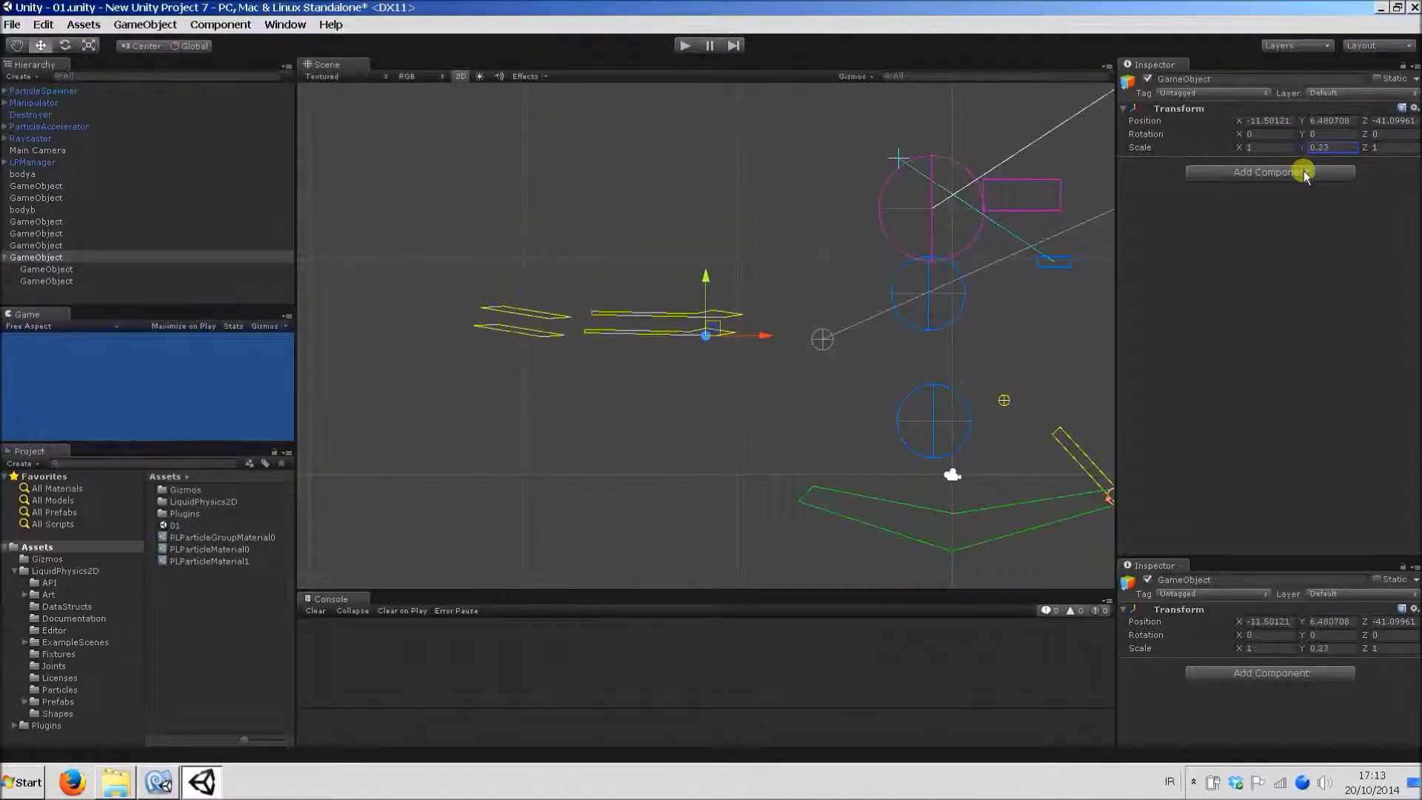
left_click(886, 374)
left_click(657, 314)
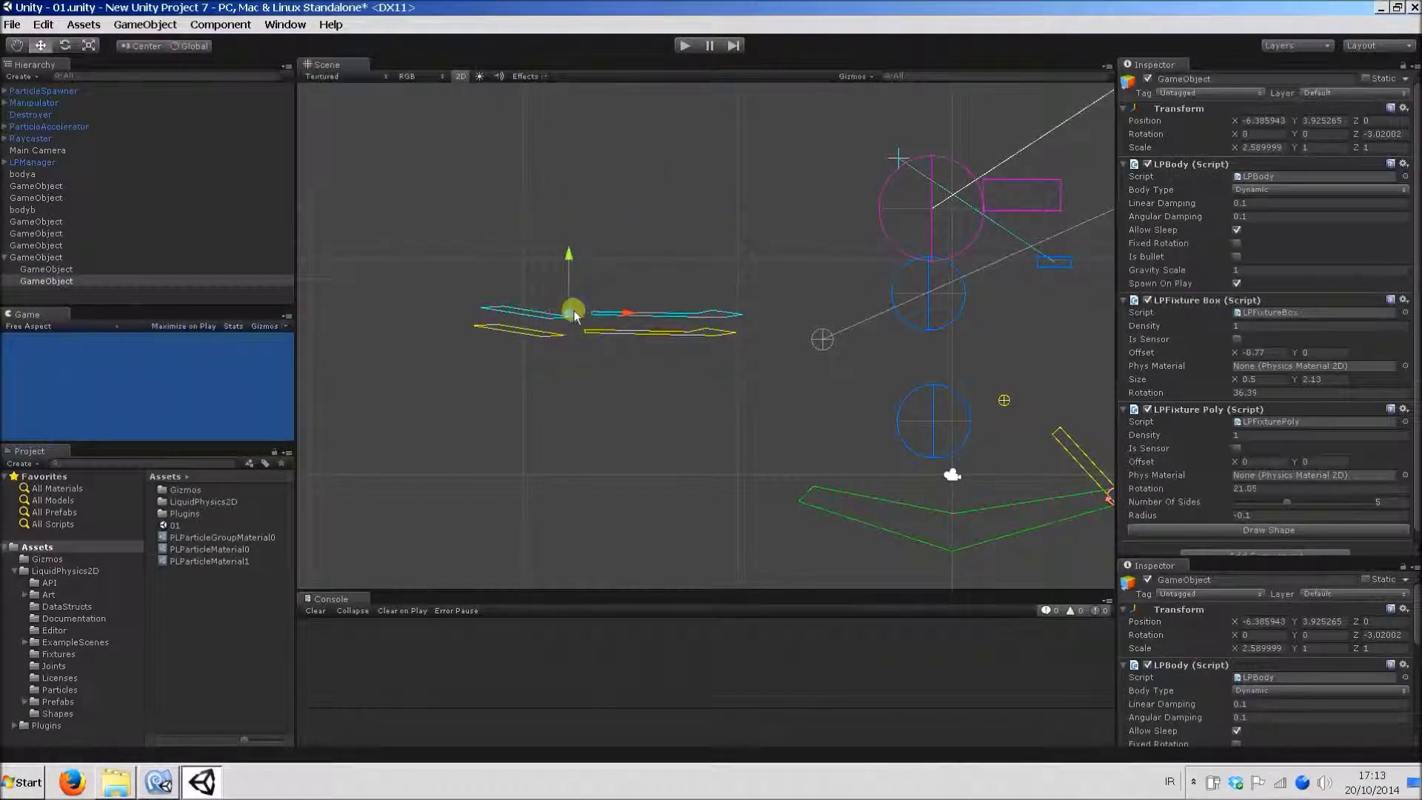
left_click(43, 257)
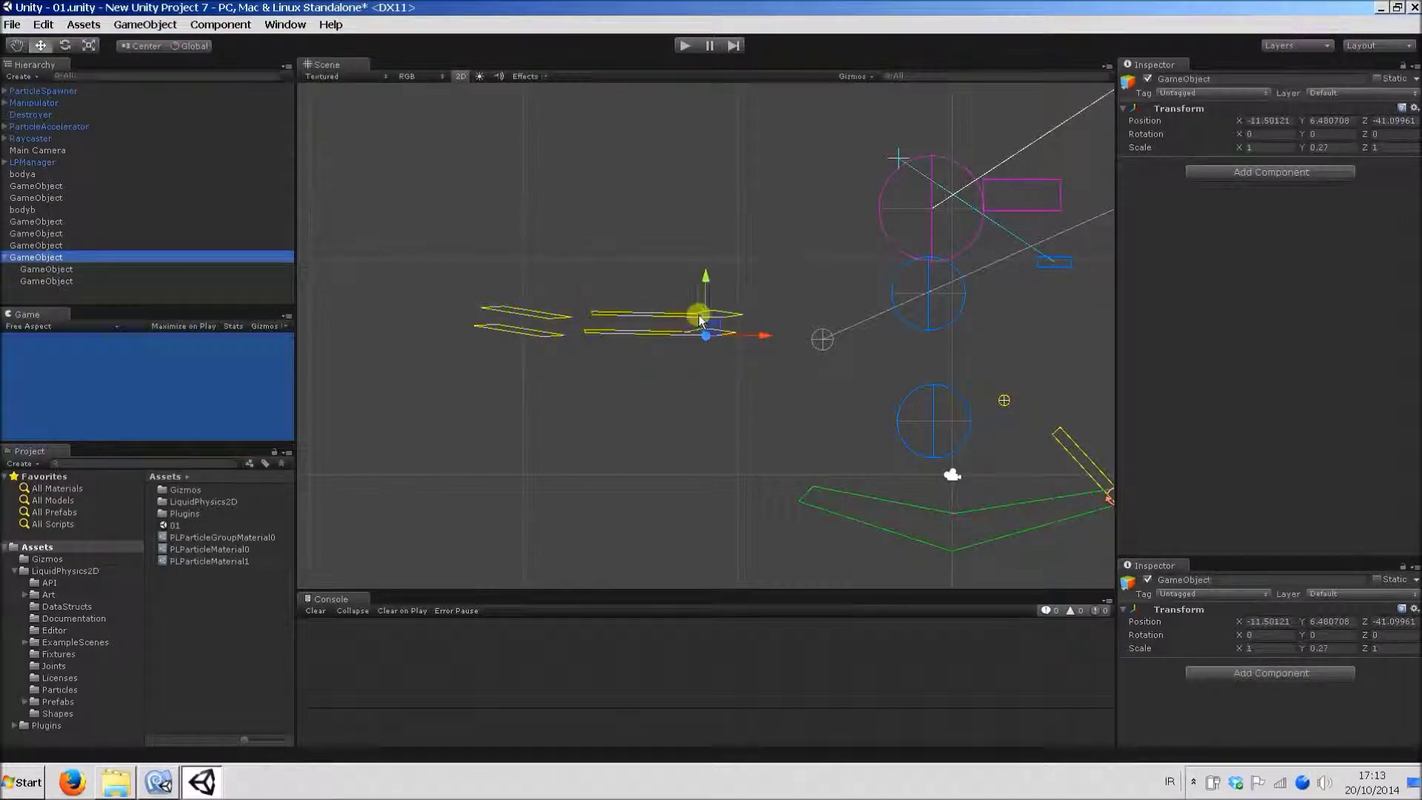
scroll(733, 335, "up", 3)
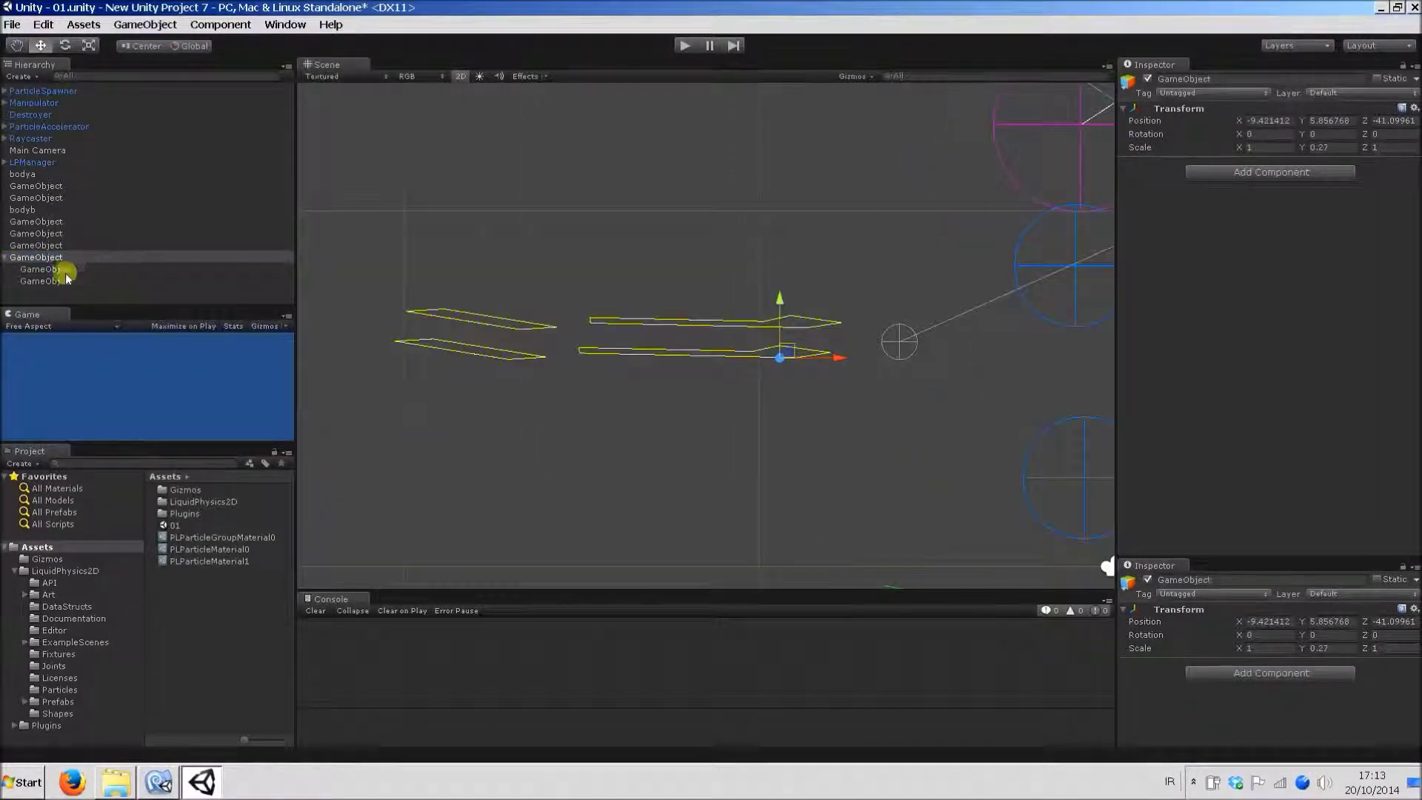
left_click(37, 270)
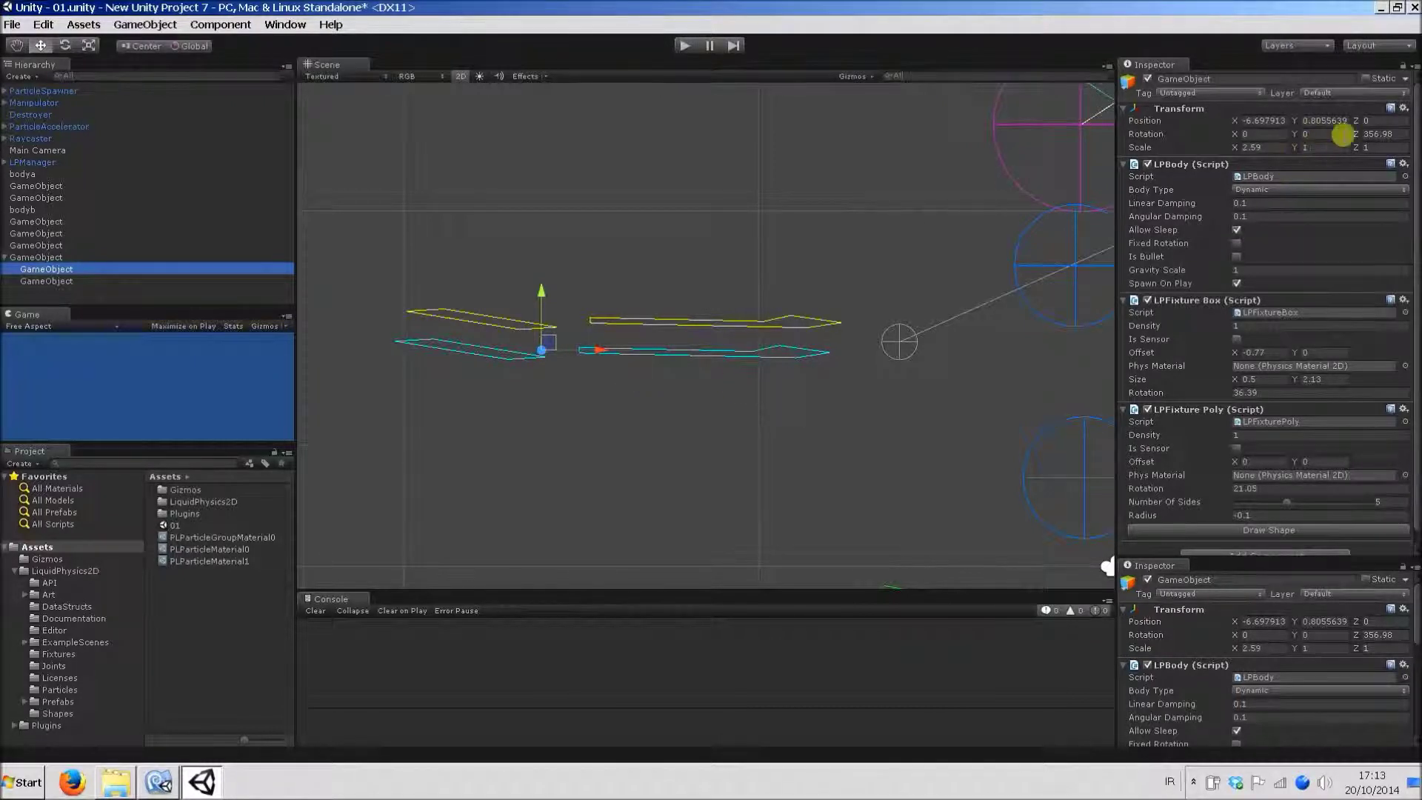
left_click_drag(1355, 136, 845, 83)
Move the flattened shape group right, placing it beneath the upper blue circle.
left_click(646, 312)
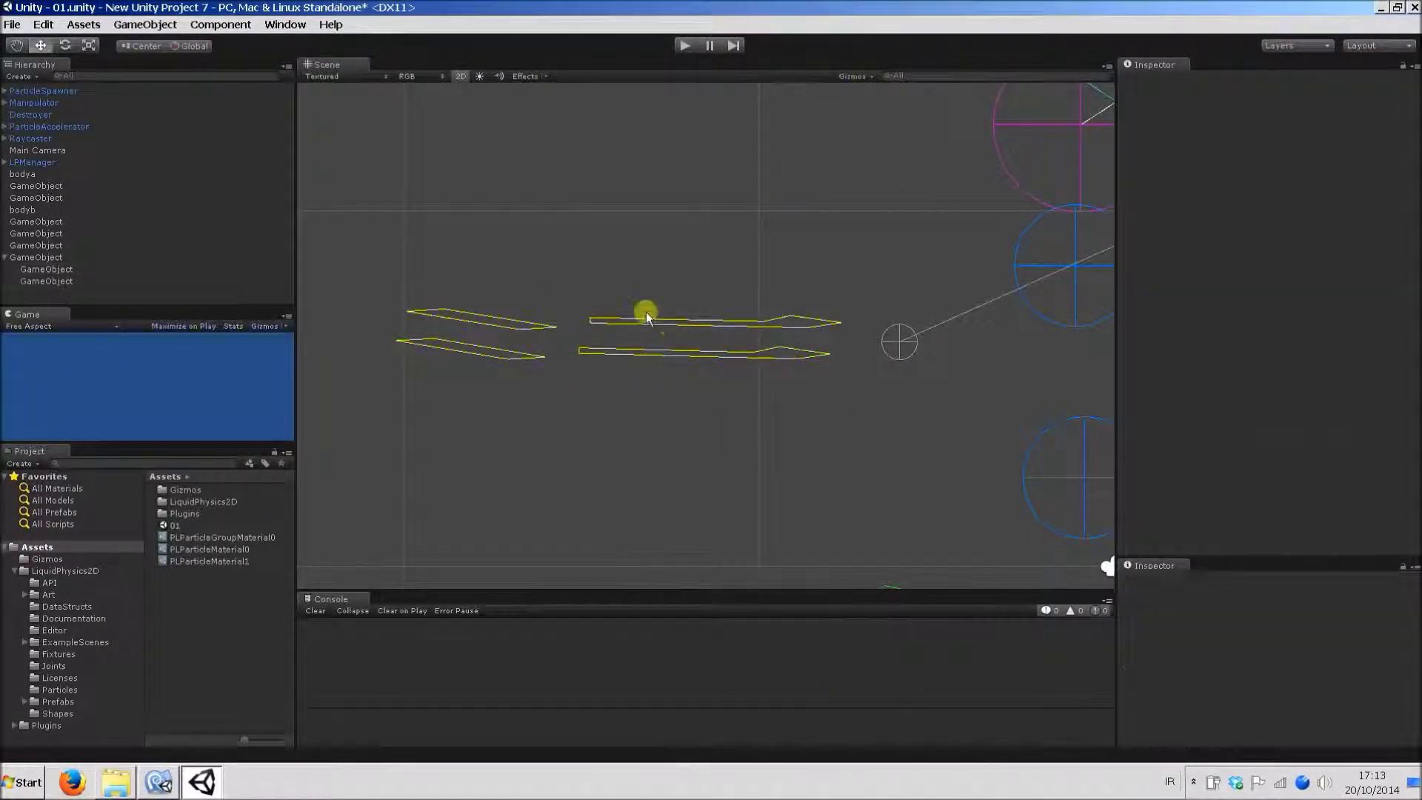
left_click(646, 313)
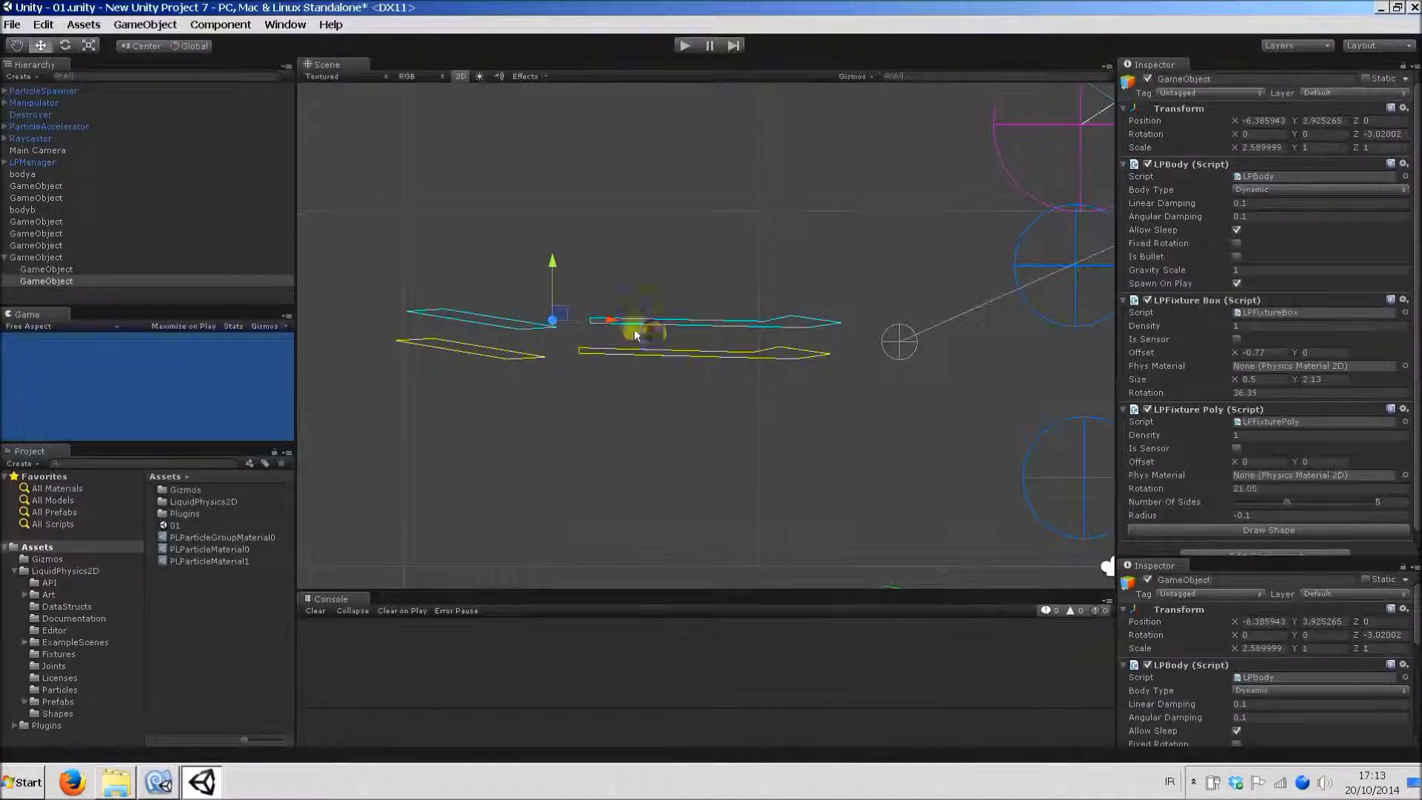
double_click(189, 266)
left_click(42, 259)
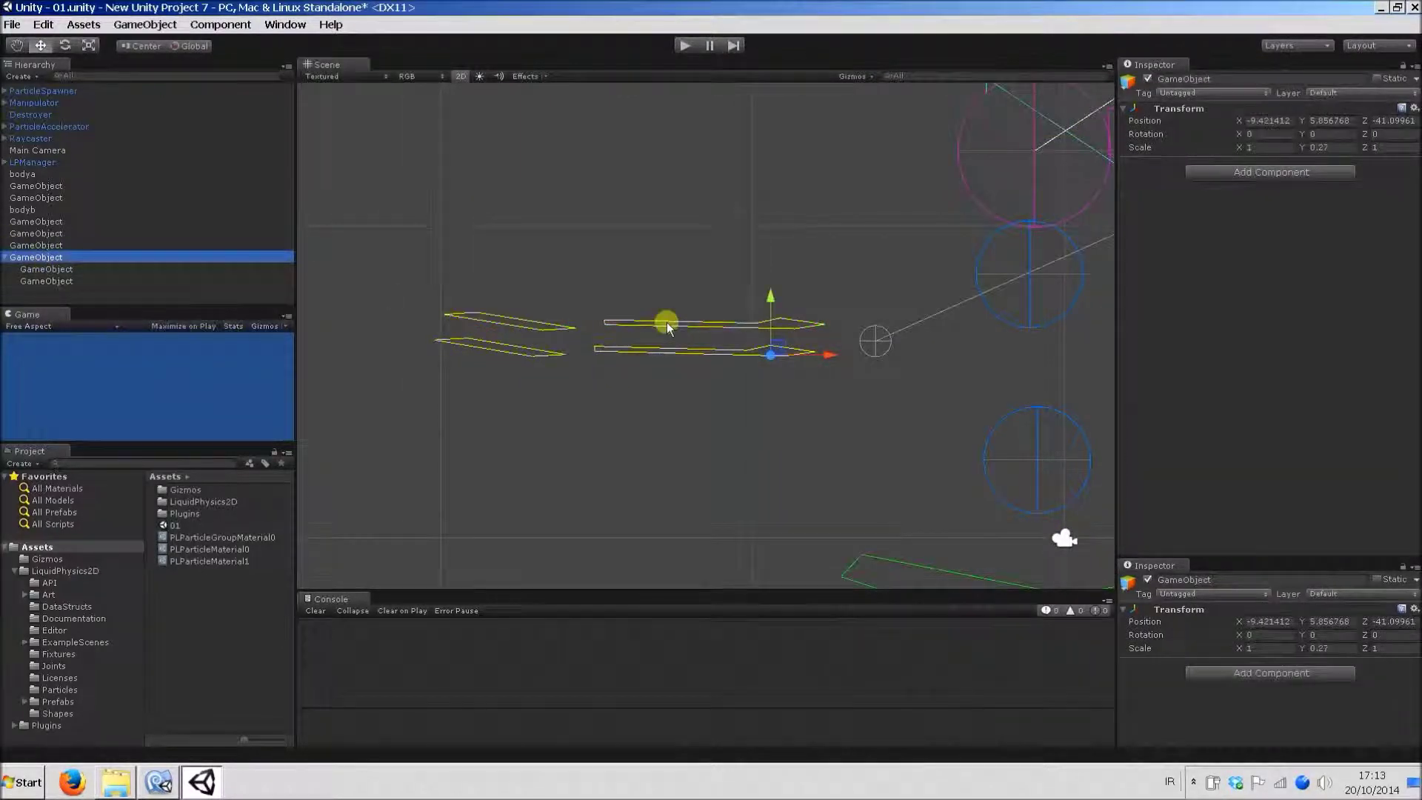
scroll(915, 432, "down", 2)
middle_click_drag(916, 432, 594, 353)
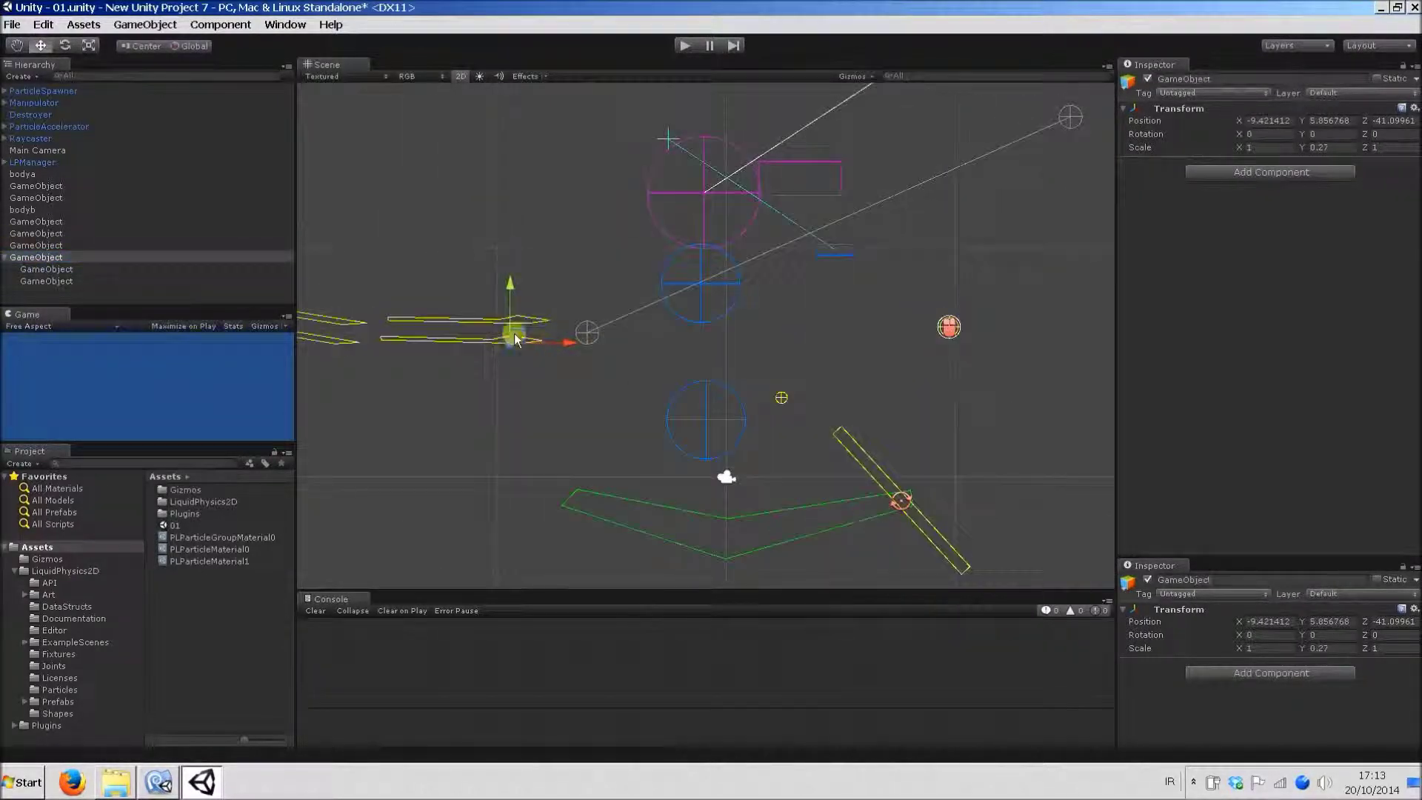
left_click_drag(508, 328, 828, 354)
Run the liquid simulation to watch the pour onto the group, then stop it.
left_click(525, 234)
left_click(685, 45)
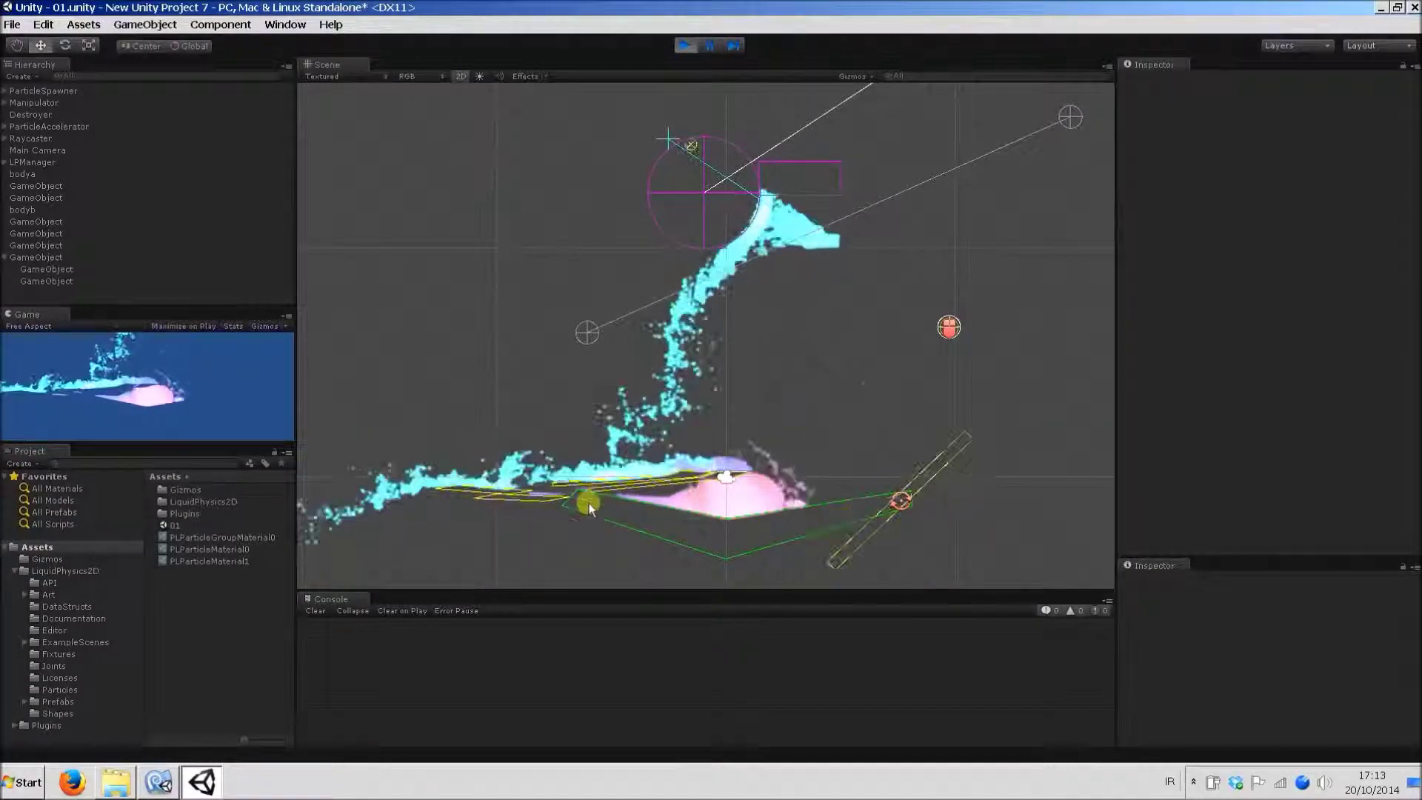
scroll(707, 345, "up", 5)
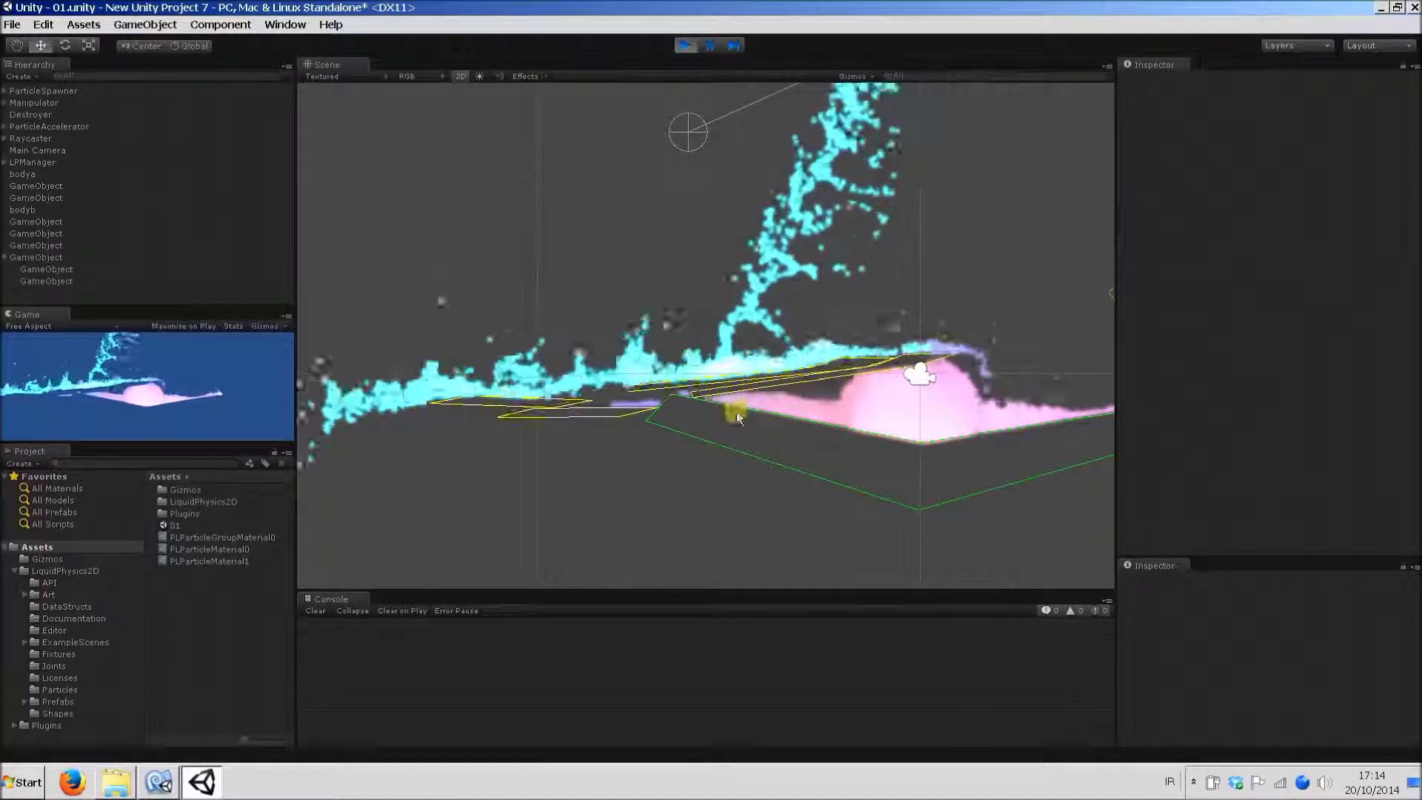
left_click(686, 45)
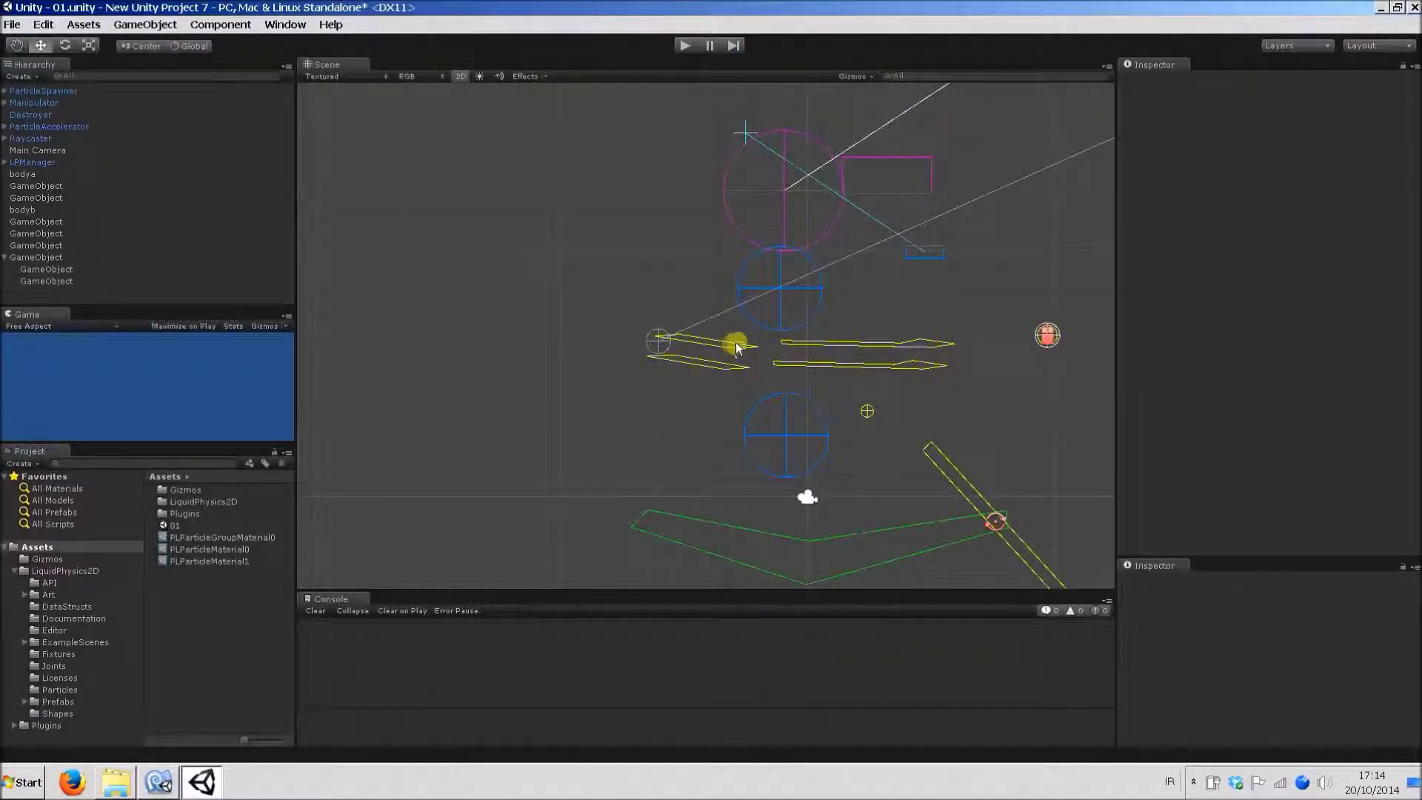
Tilt the lower flattened shape to Rotation Z 310.65 and move it lower.
left_click(730, 369)
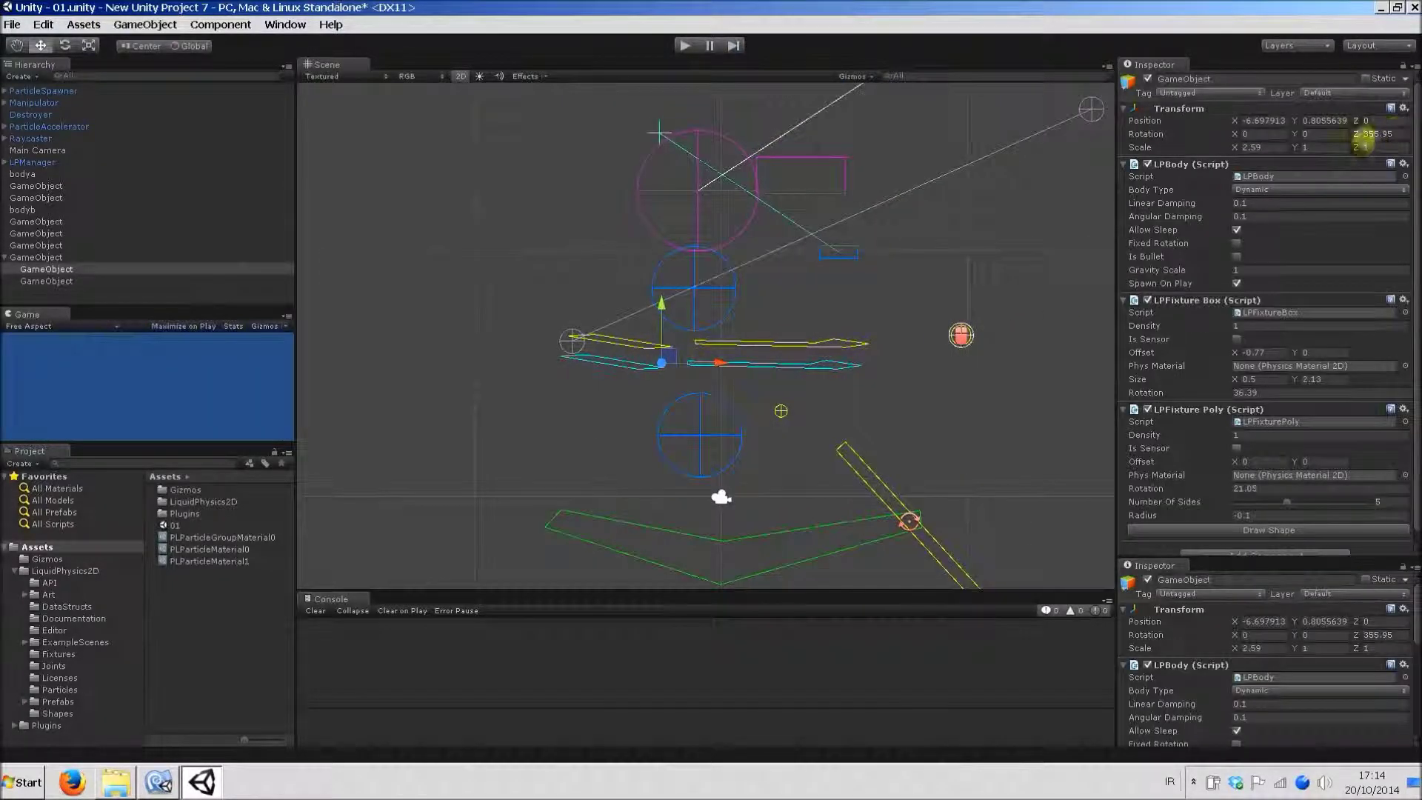
left_click_drag(1357, 139, 1407, 450)
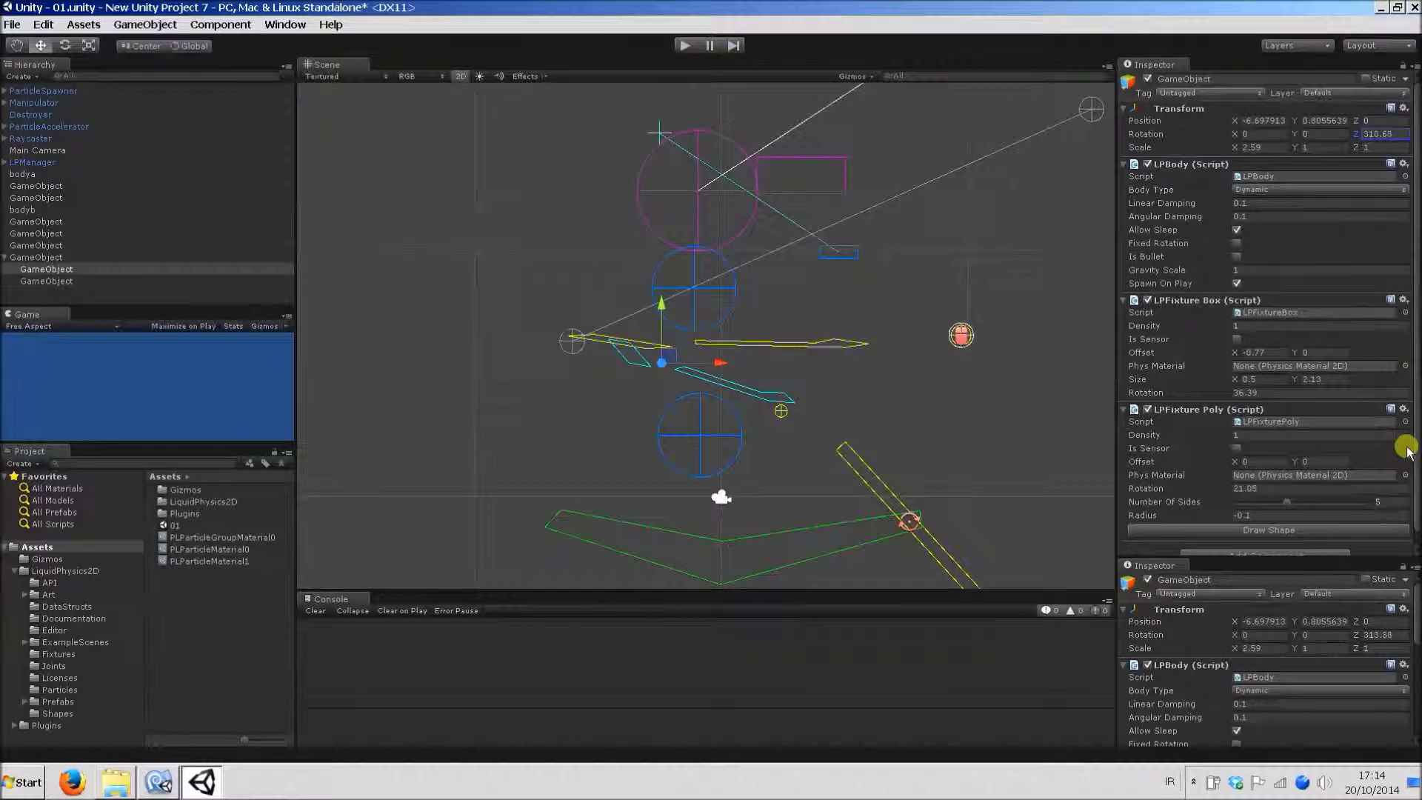
left_click_drag(665, 359, 667, 397)
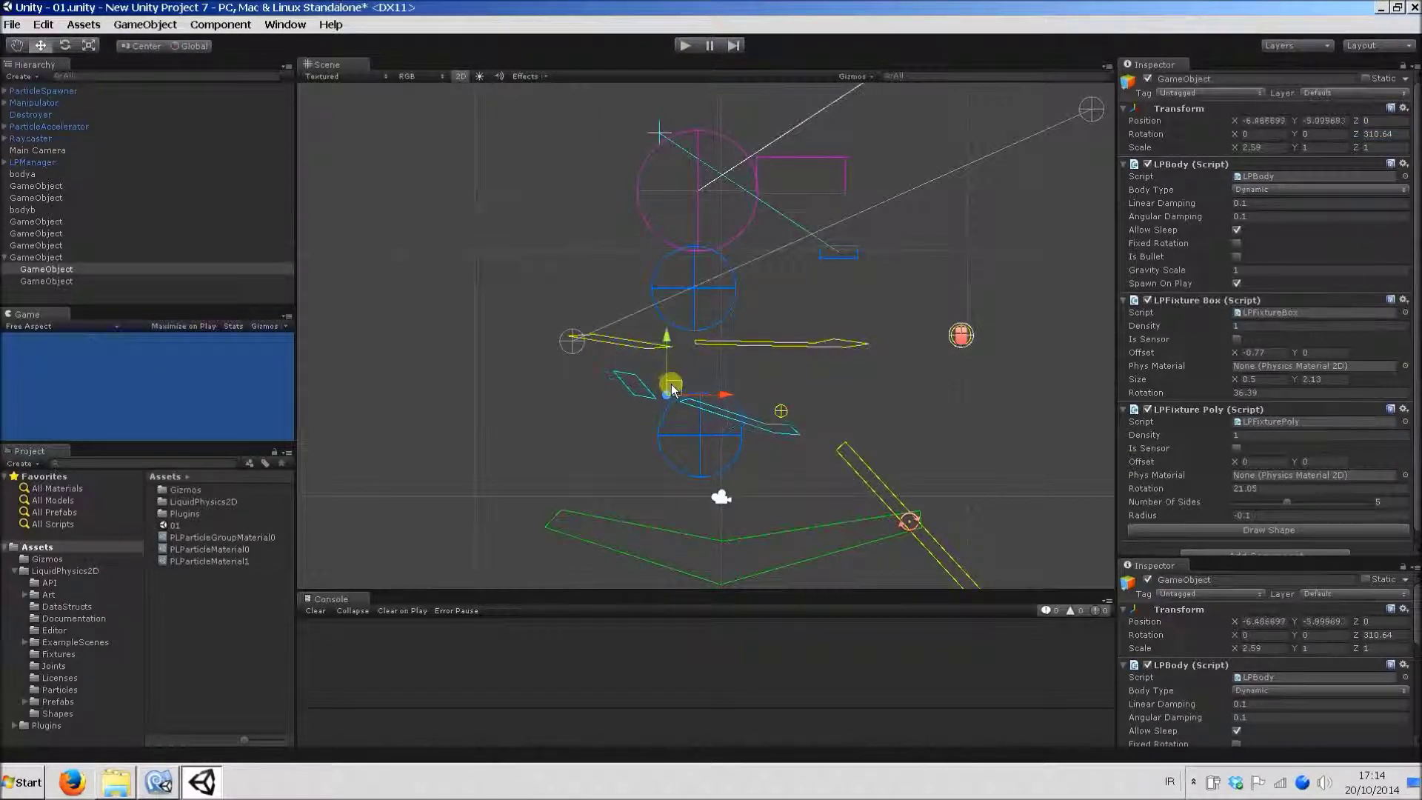
Shift the lower LPParticle Group Circle left and test the liquid pour again.
left_click(696, 433)
left_click_drag(709, 432, 514, 461)
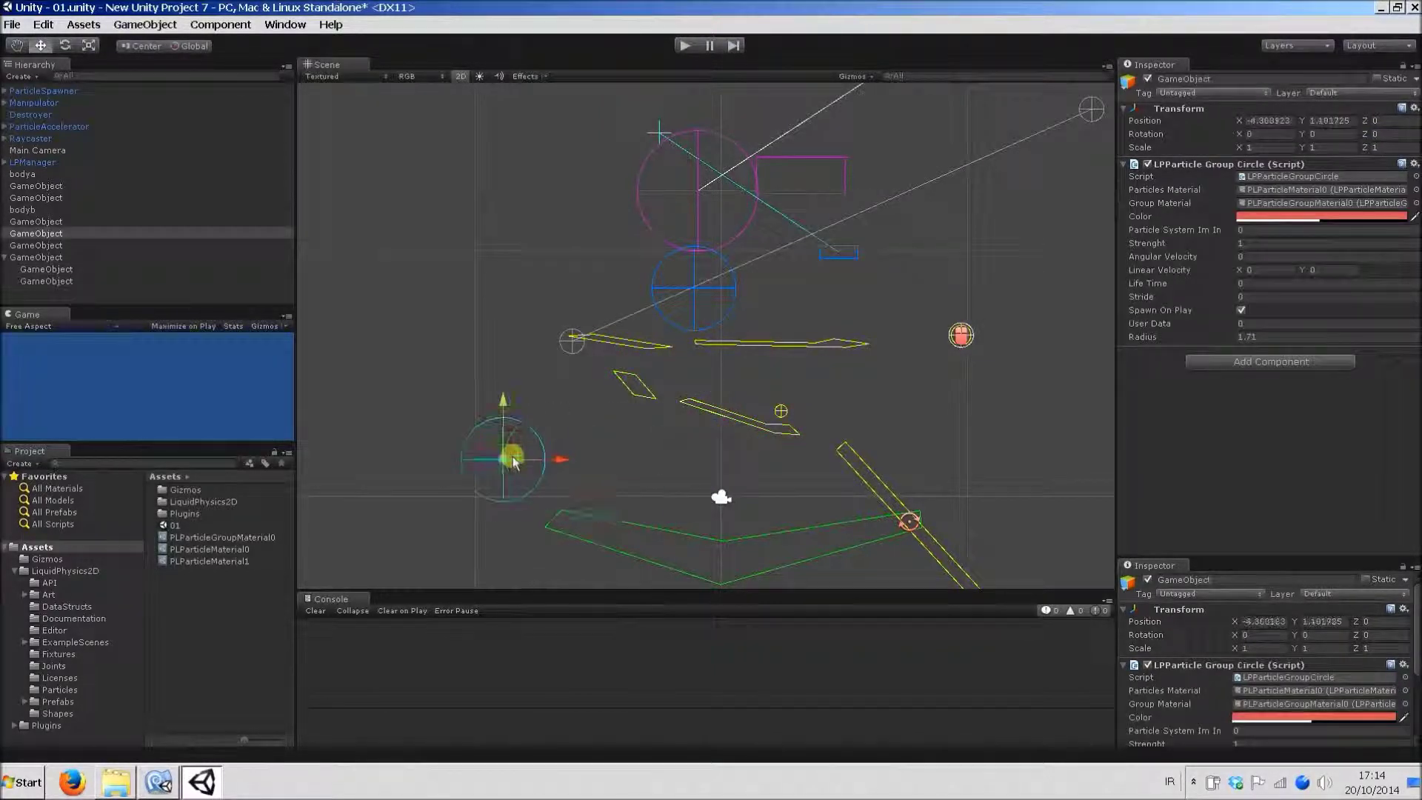
left_click(672, 460)
scroll(717, 450, "up", 2)
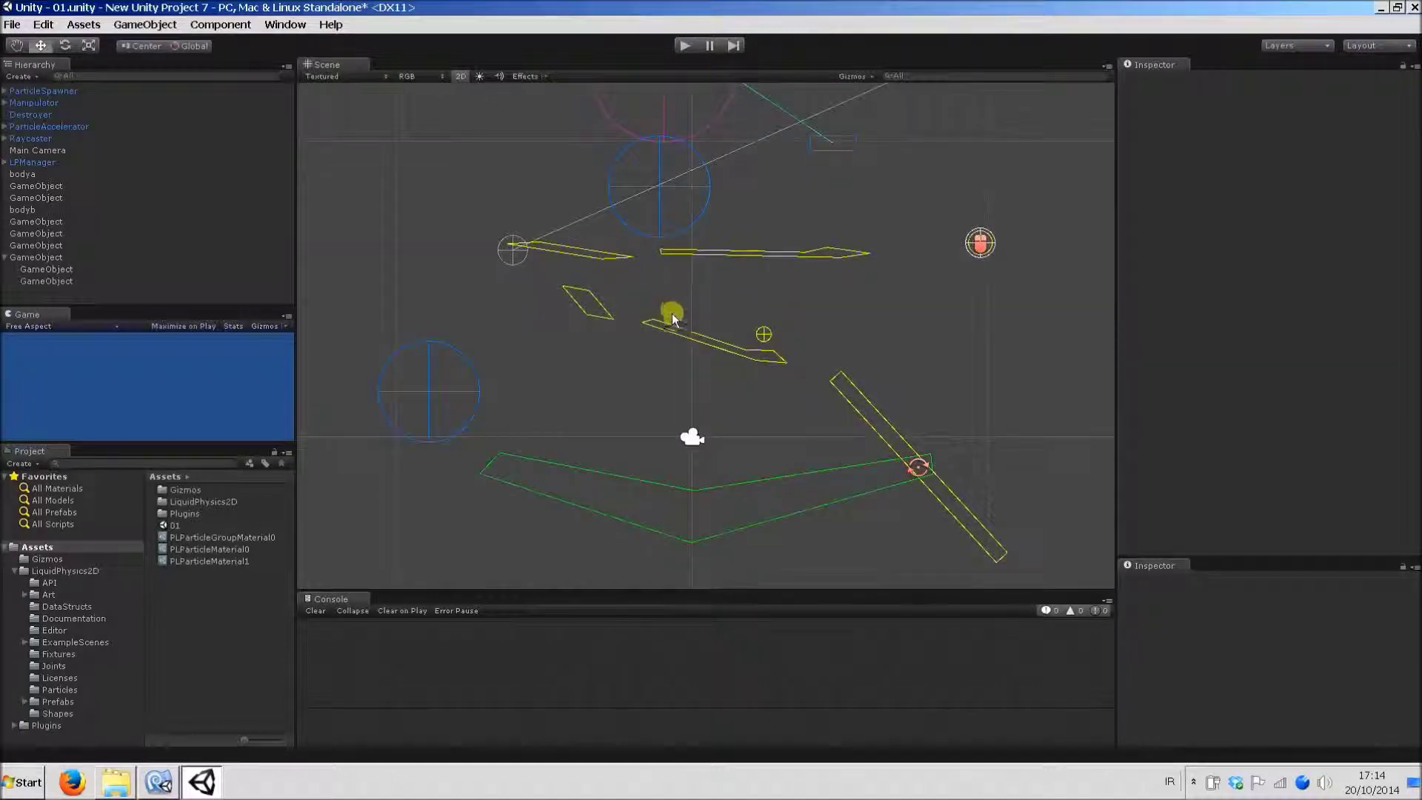
left_click(684, 47)
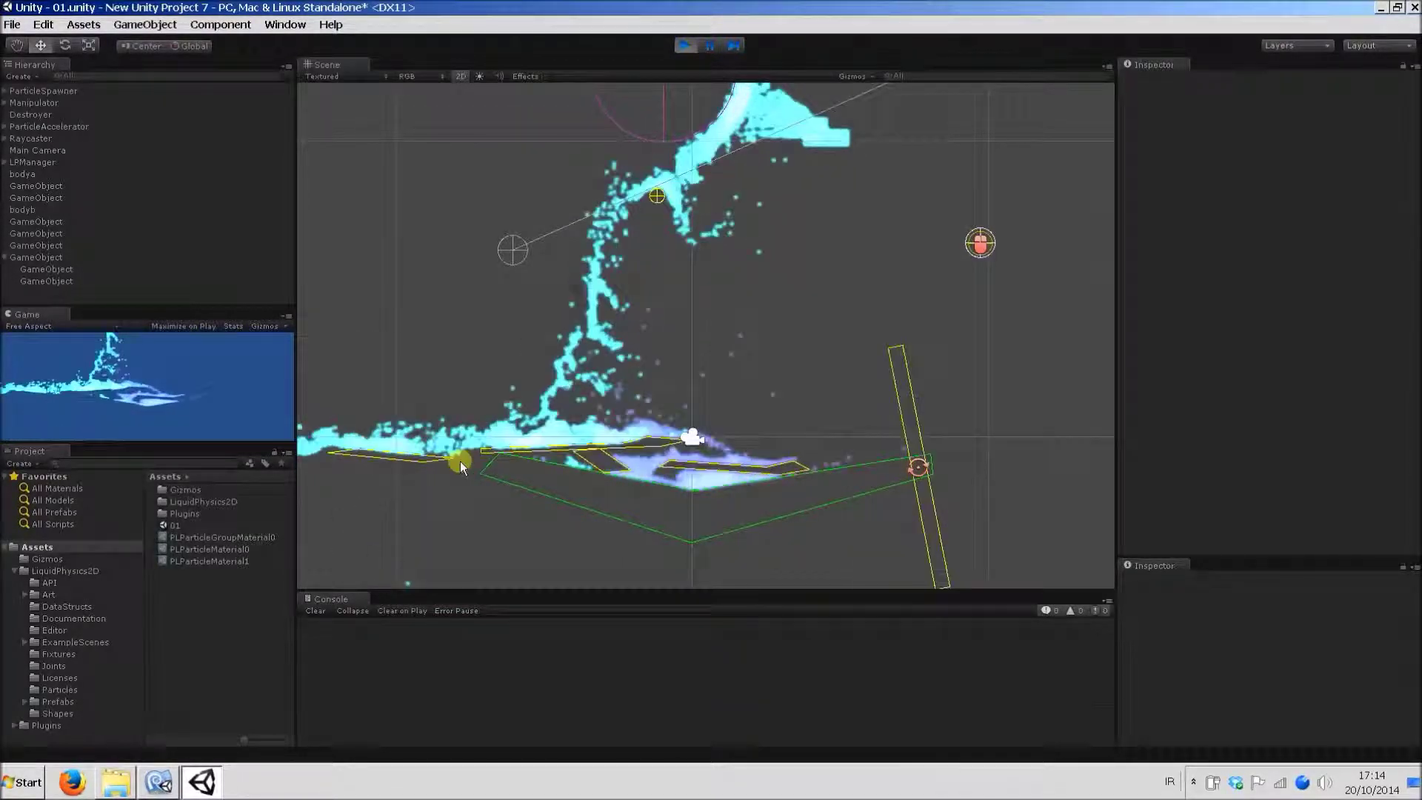
left_click(685, 46)
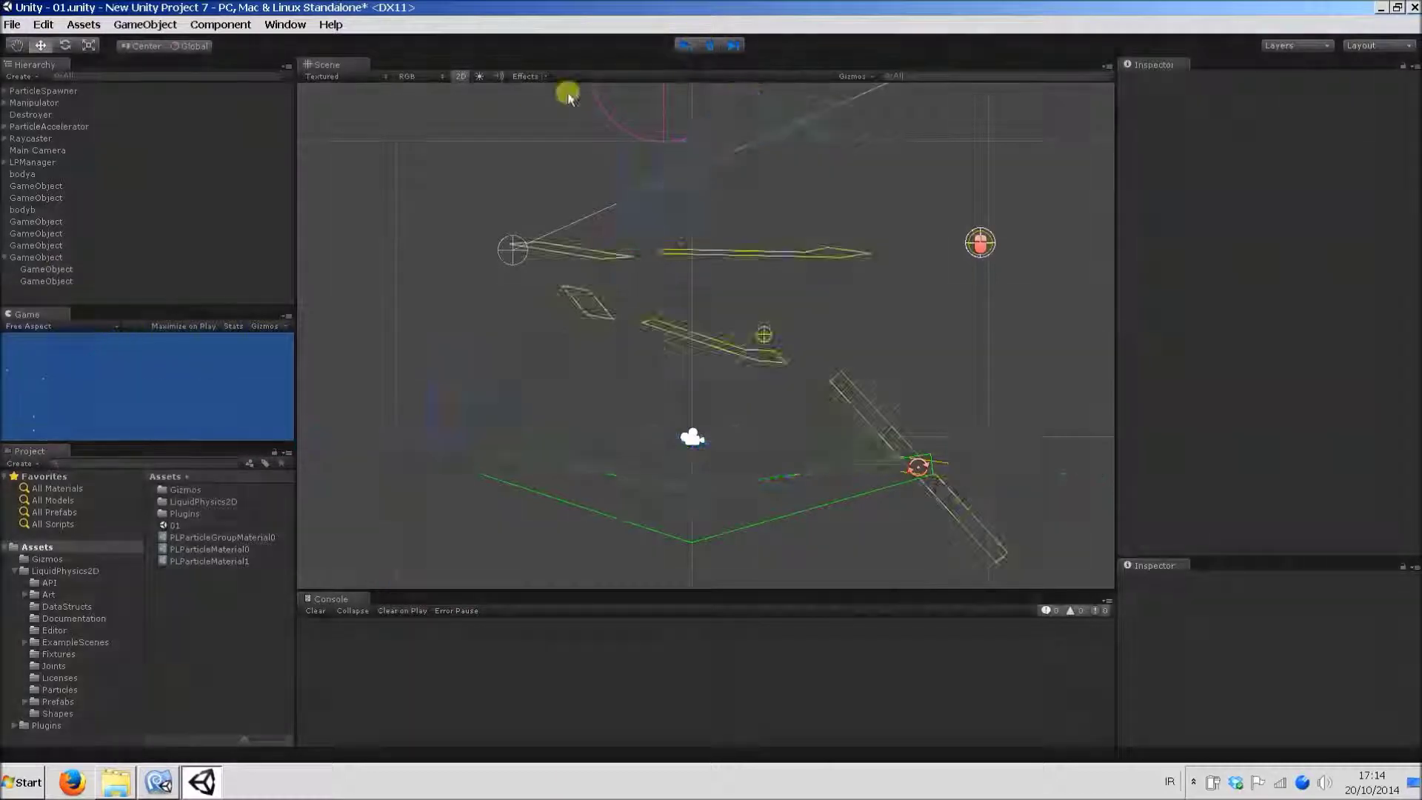
Raise the tilted flattened shape higher in the scene.
left_click(49, 259)
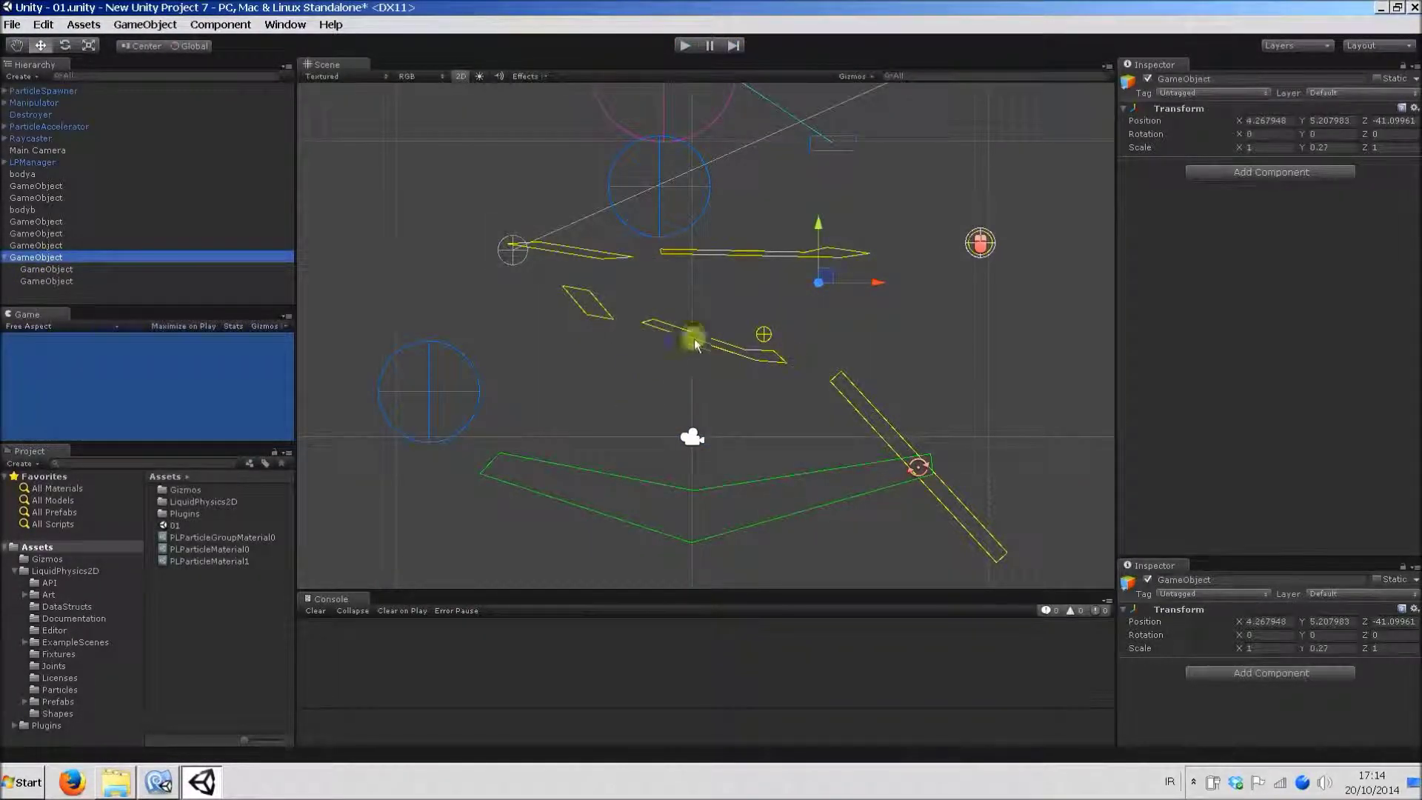
left_click(694, 333)
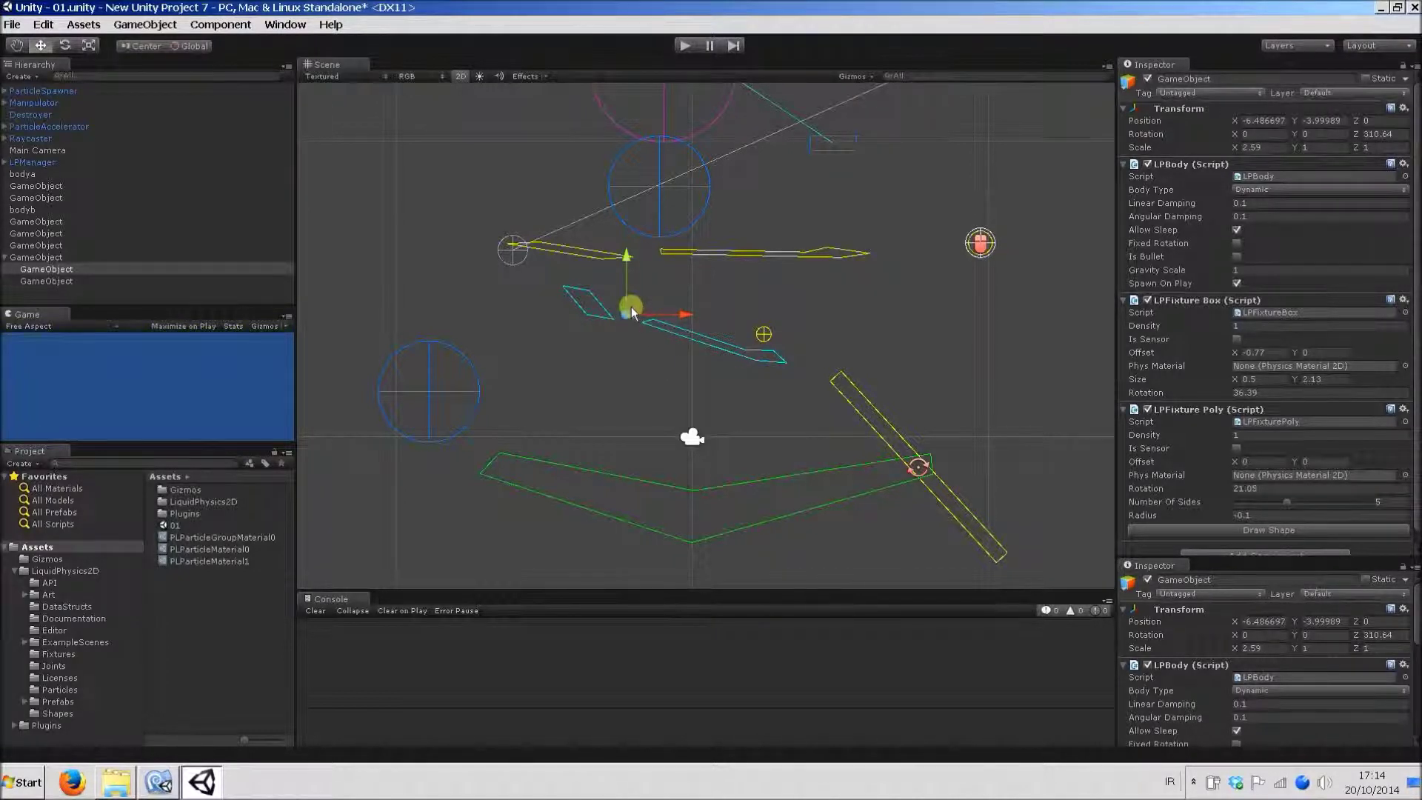
left_click_drag(632, 311, 626, 288)
Nudge the upper flattened bar slightly to the left.
middle_click_drag(618, 257, 590, 318)
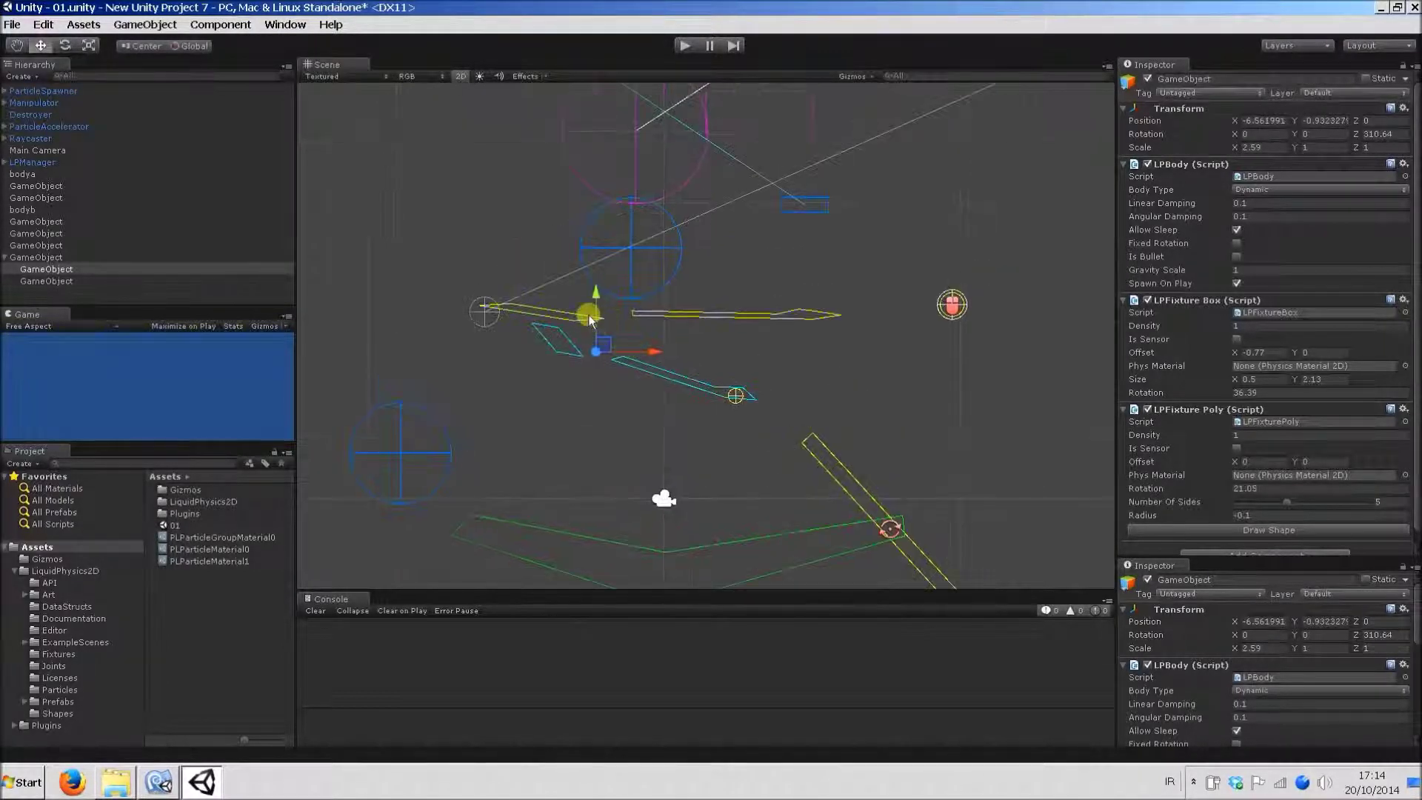
left_click(589, 319)
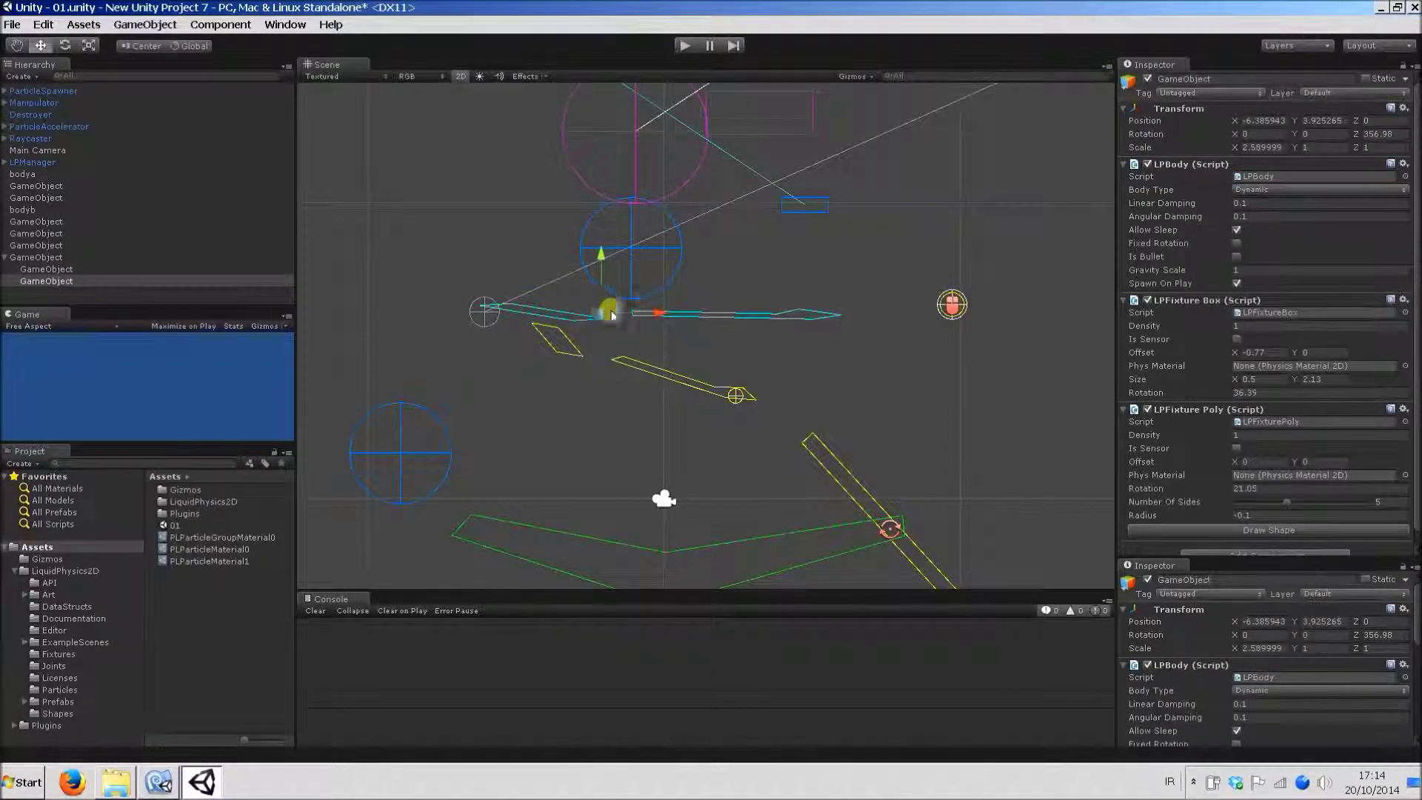
left_click_drag(597, 307, 587, 314)
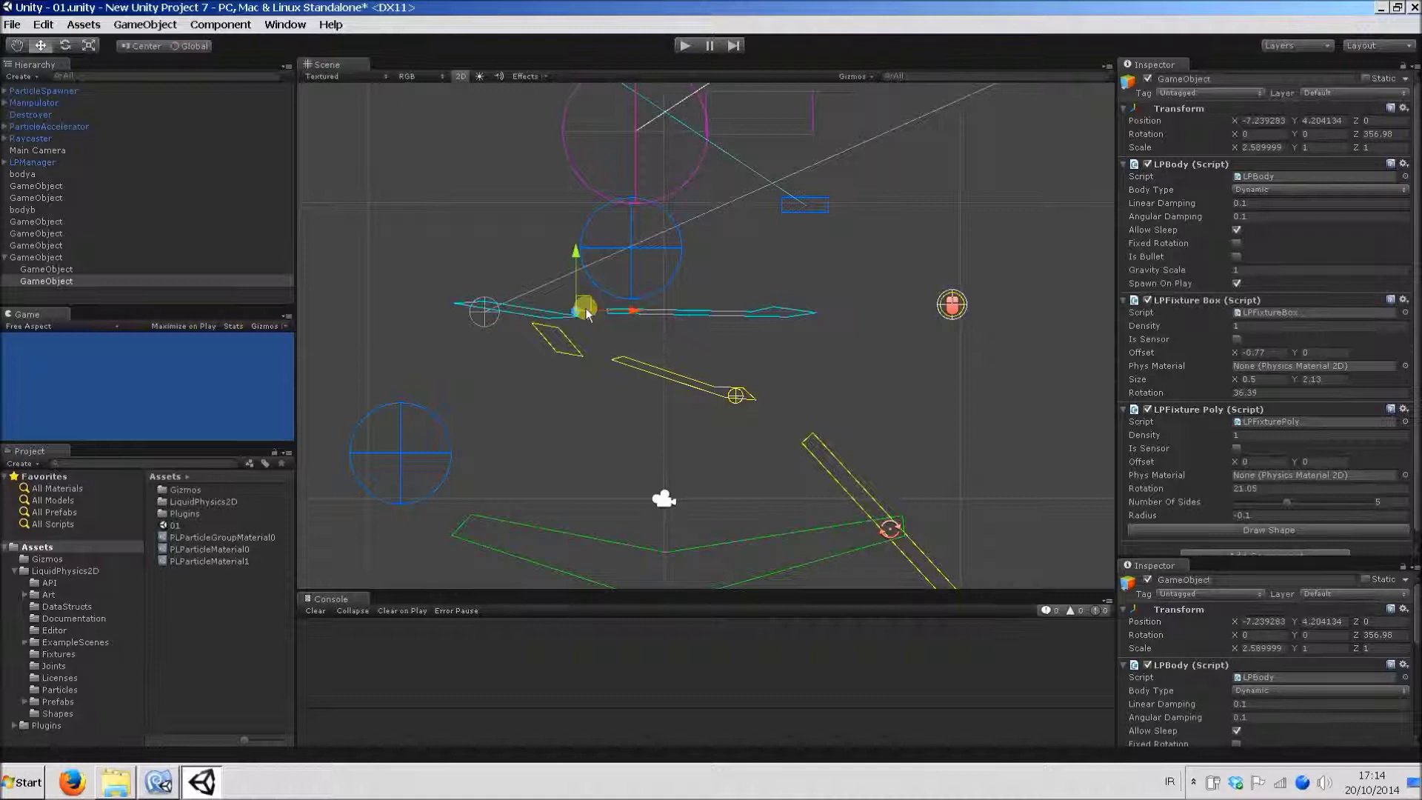
left_click_drag(587, 313, 588, 311)
left_click(589, 335)
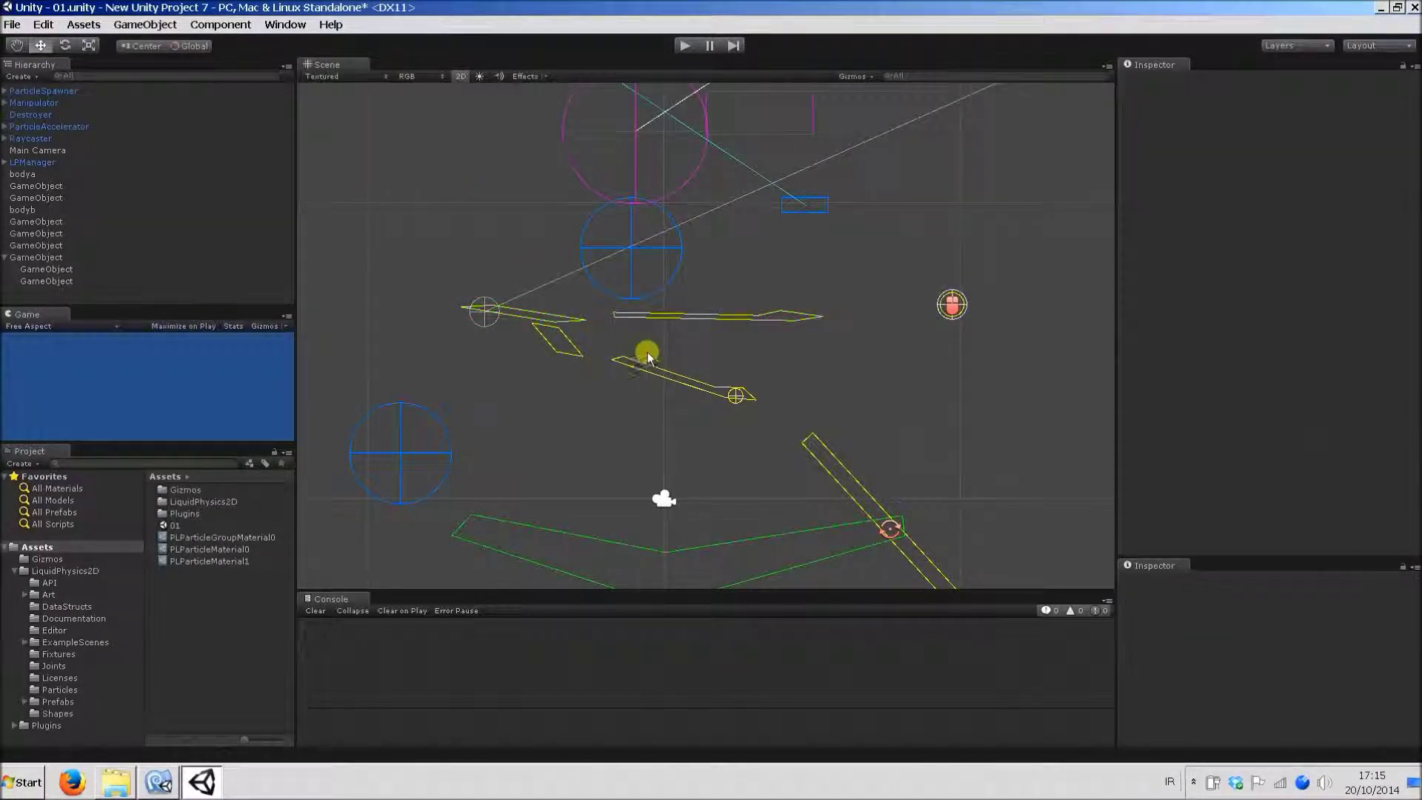
Inspect the green V body and lower-left particle circle, then select bodya.
scroll(647, 352, "down", 2)
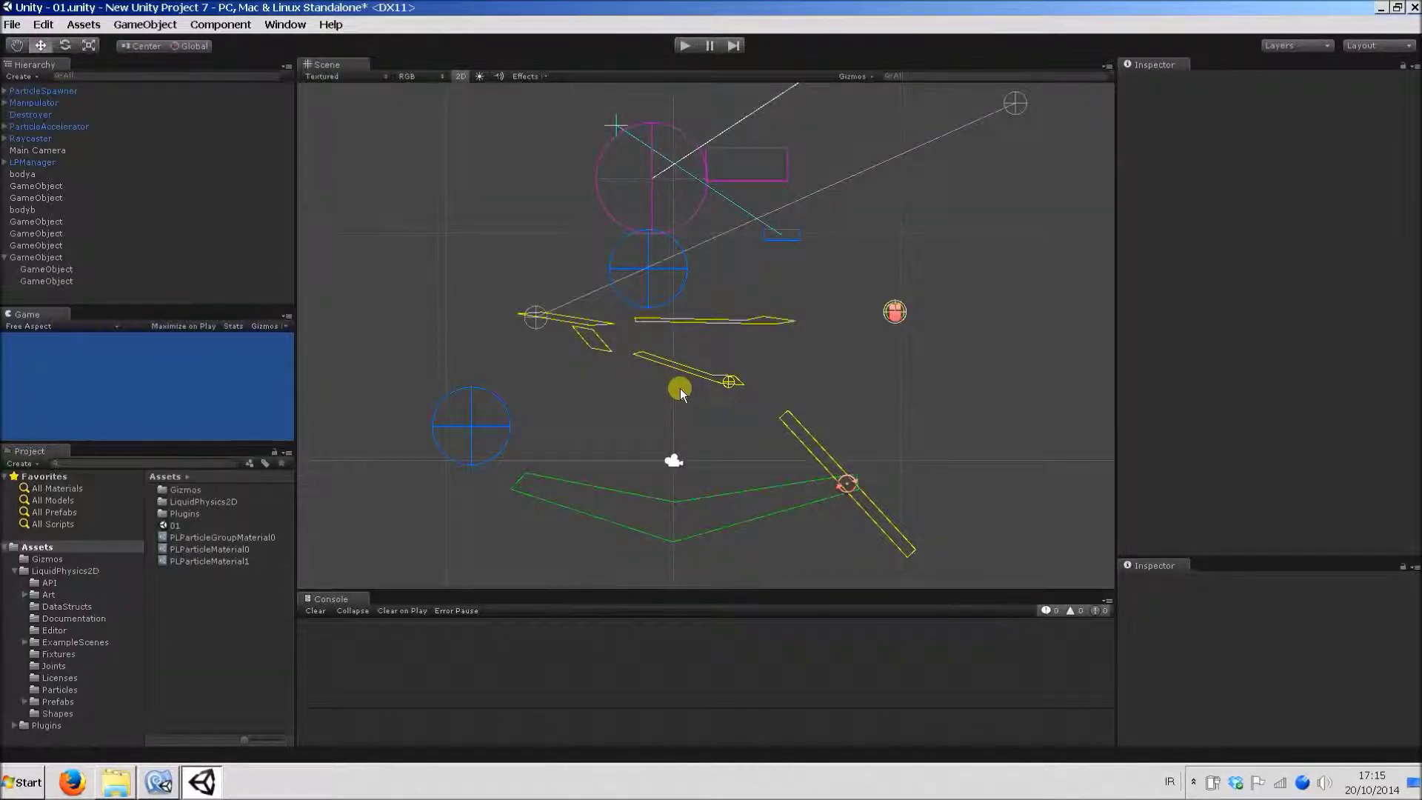
scroll(671, 506, "up", 2)
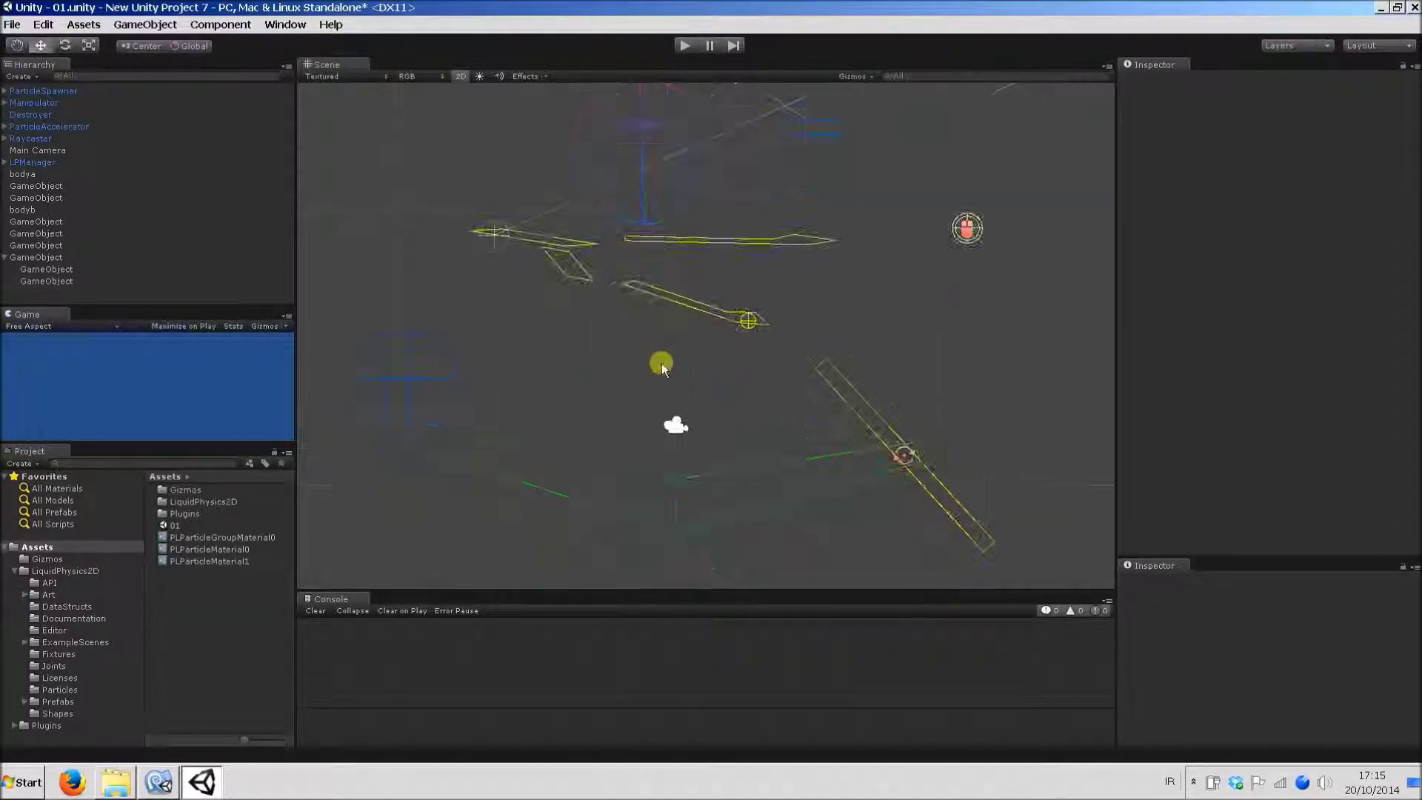
left_click(687, 490)
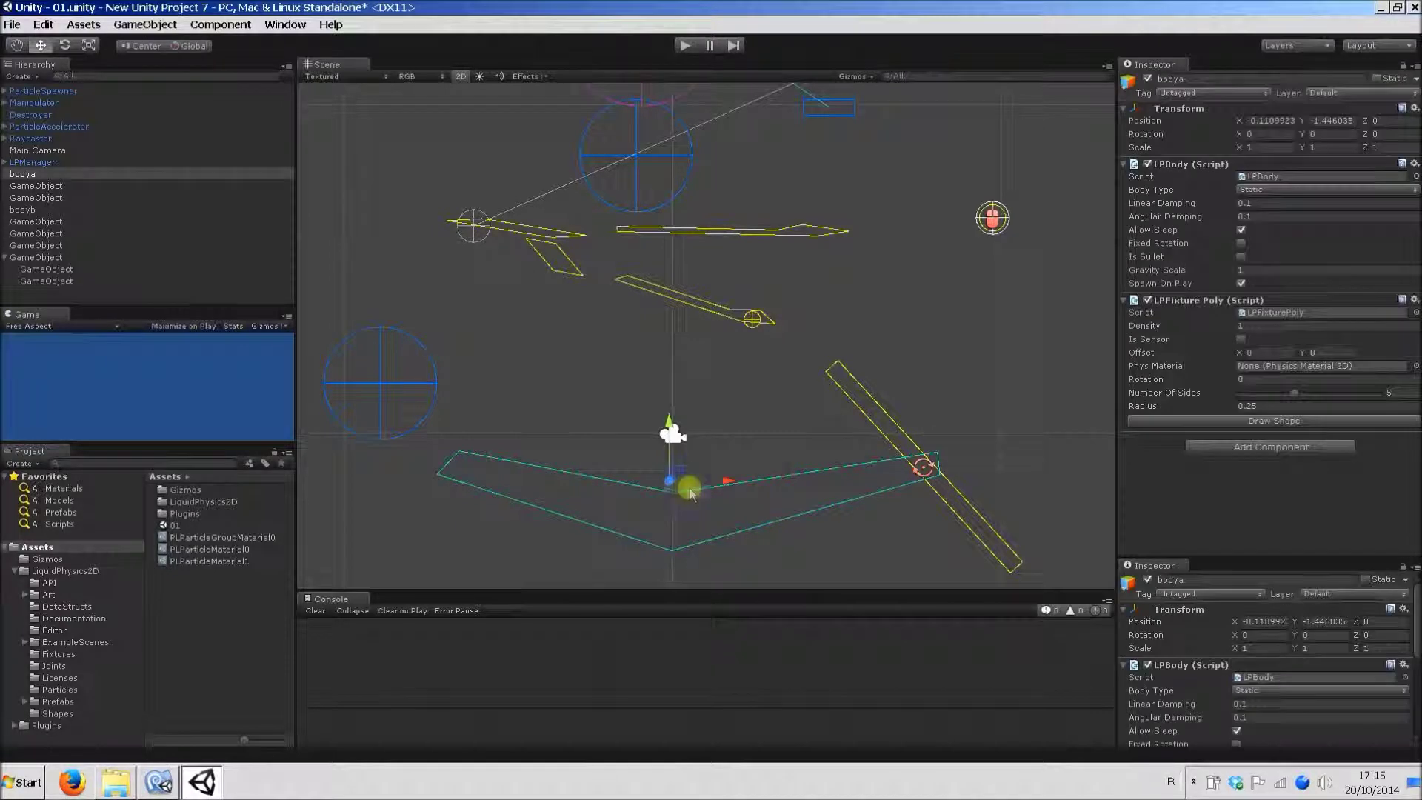
left_click(739, 394)
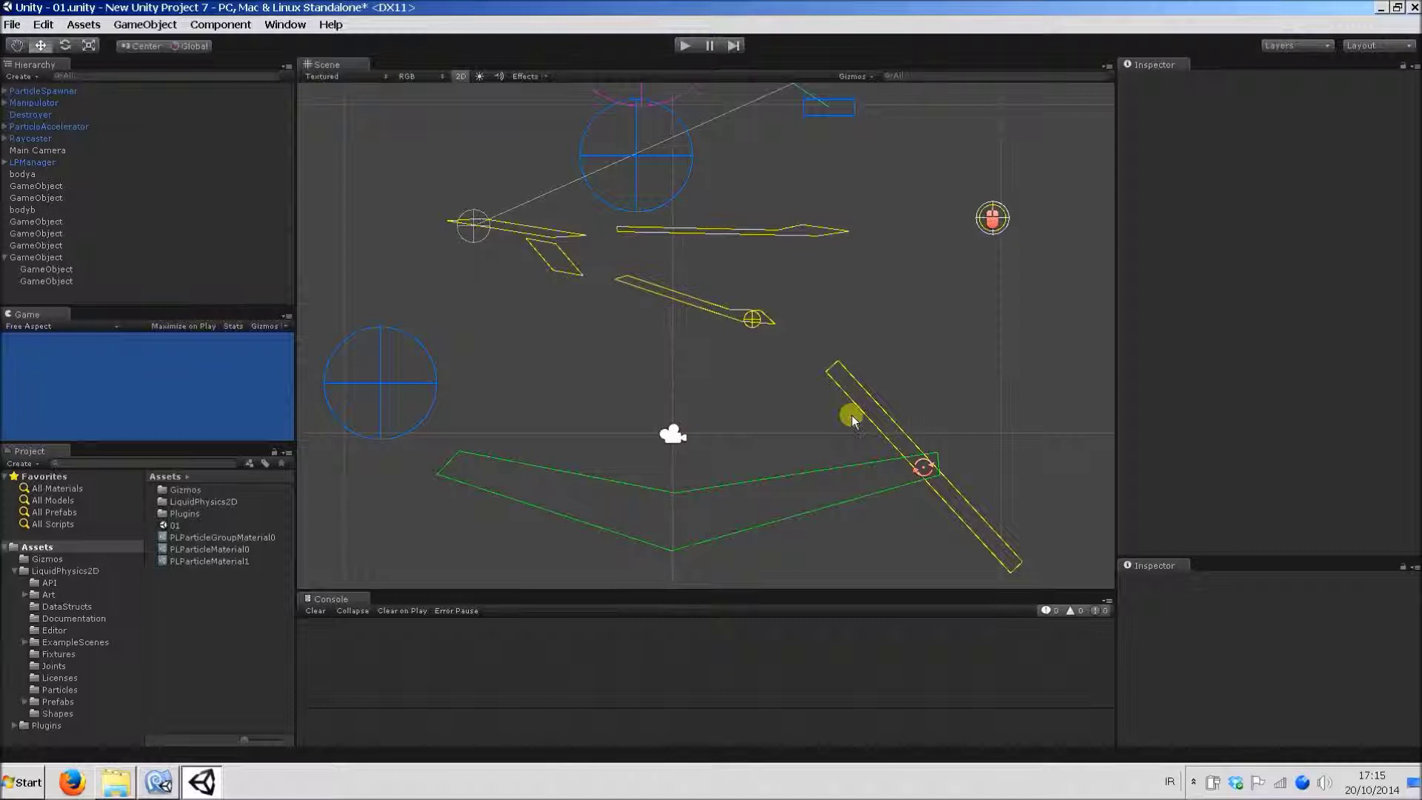
left_click_drag(459, 451, 420, 441)
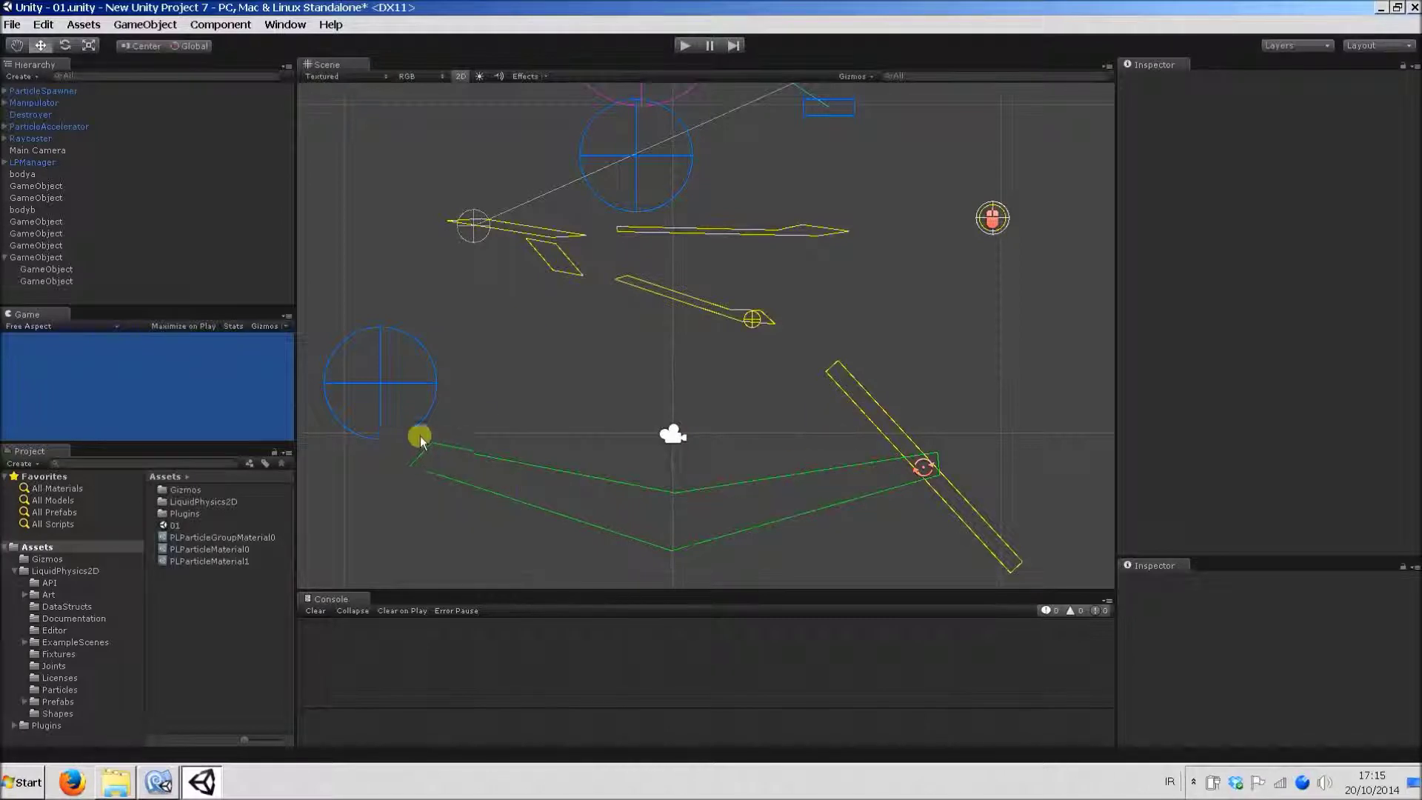
left_click(397, 382)
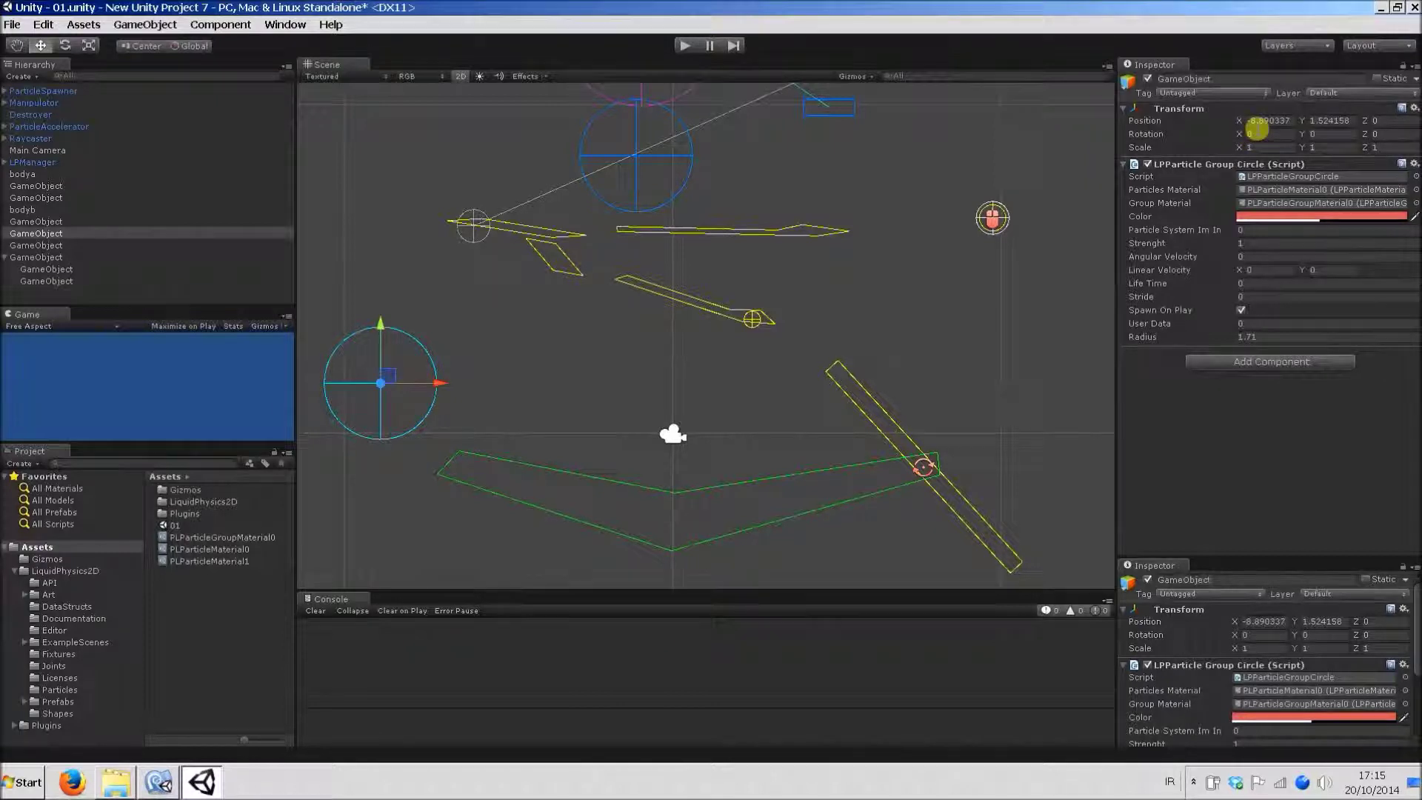
left_click(635, 482)
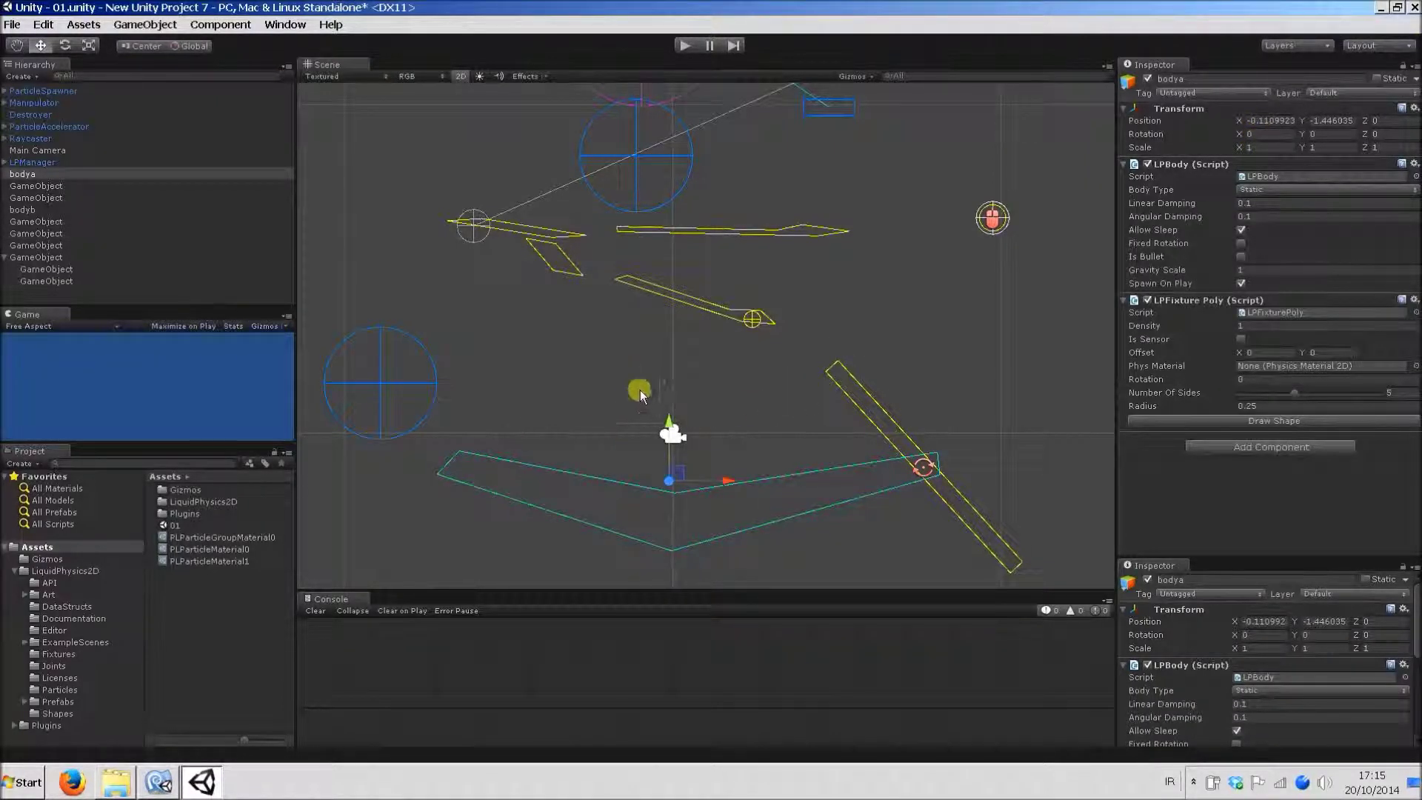
scroll(640, 389, "down", 3)
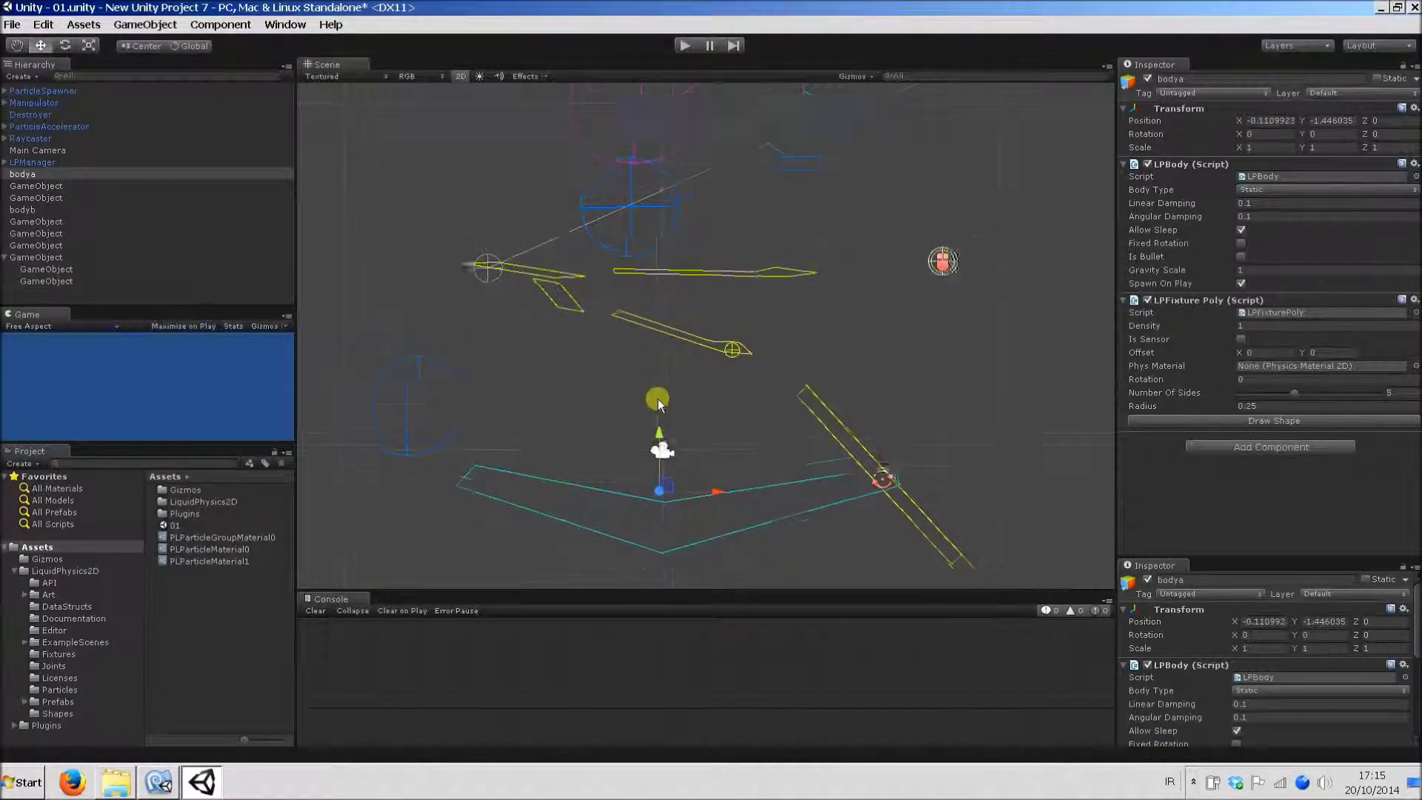
Test the liquid pour, then nudge the upper blue particle circle slightly down-left.
left_click(686, 47)
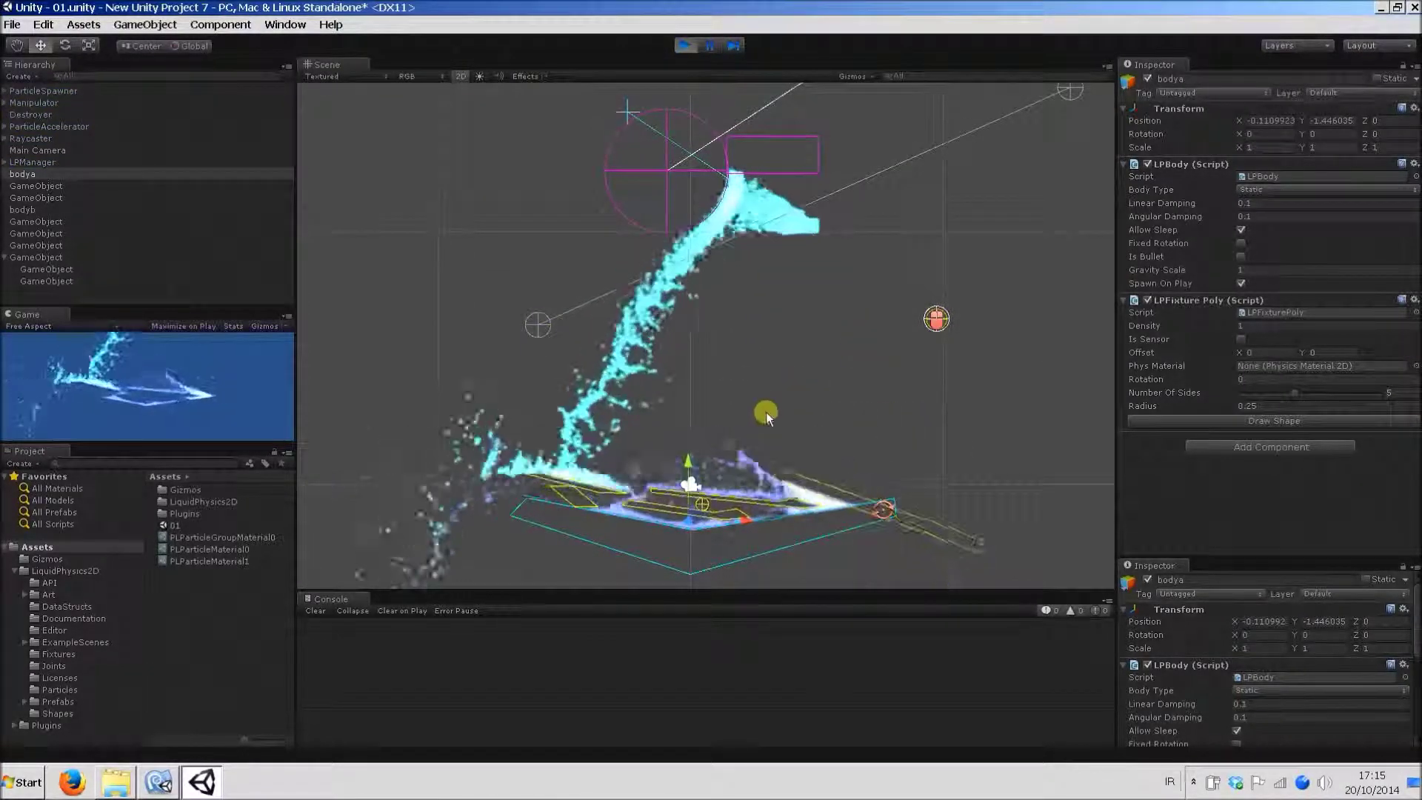
left_click(686, 45)
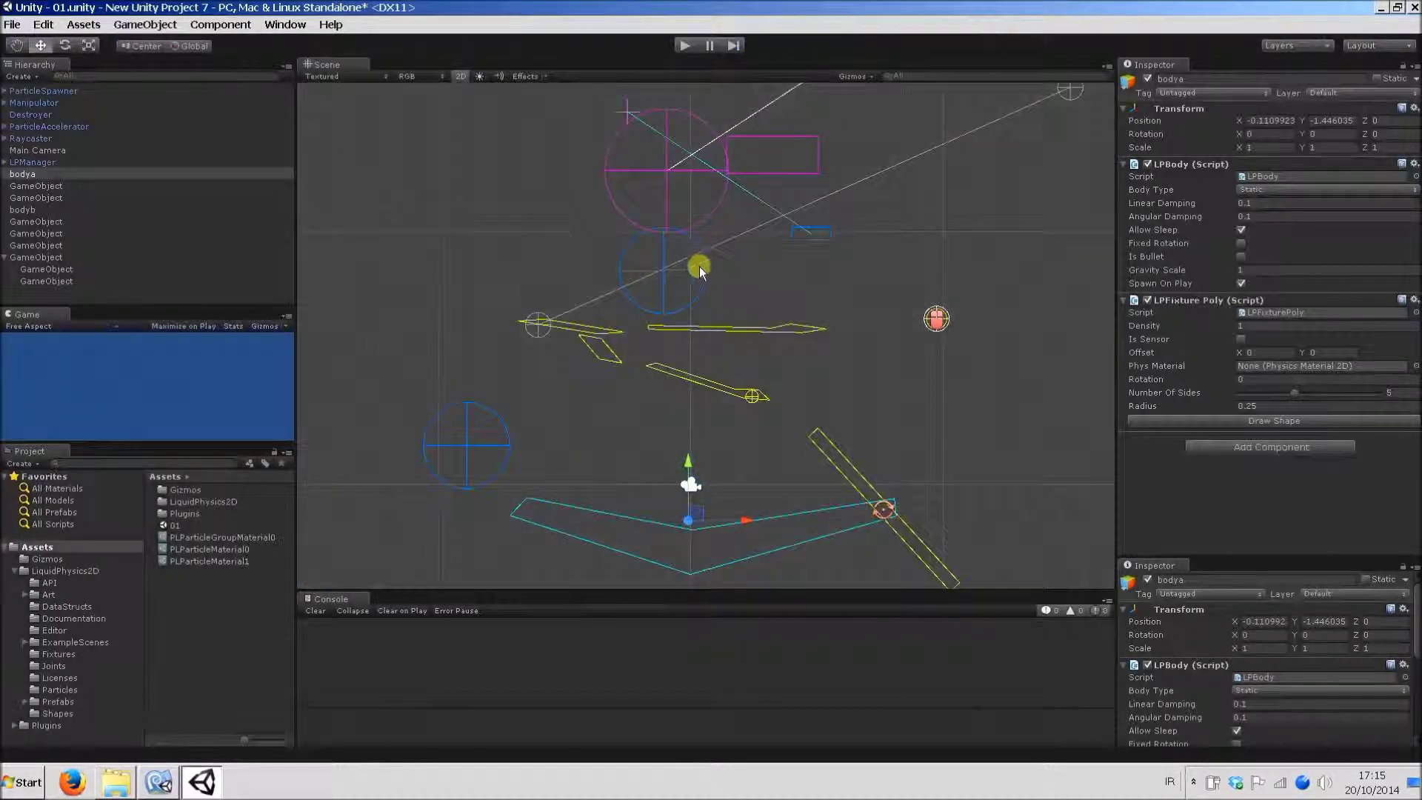
left_click(699, 265)
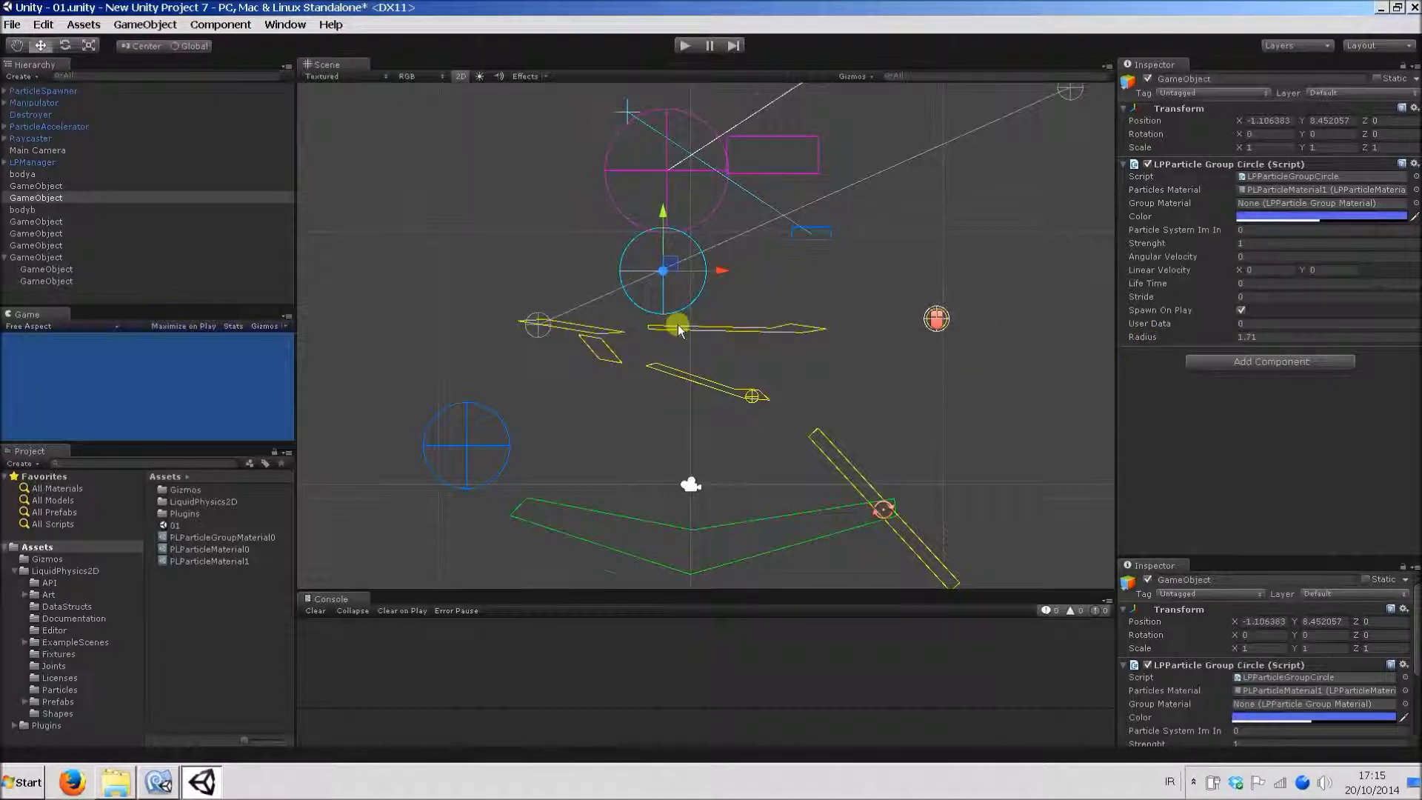
scroll(666, 311, "up", 1)
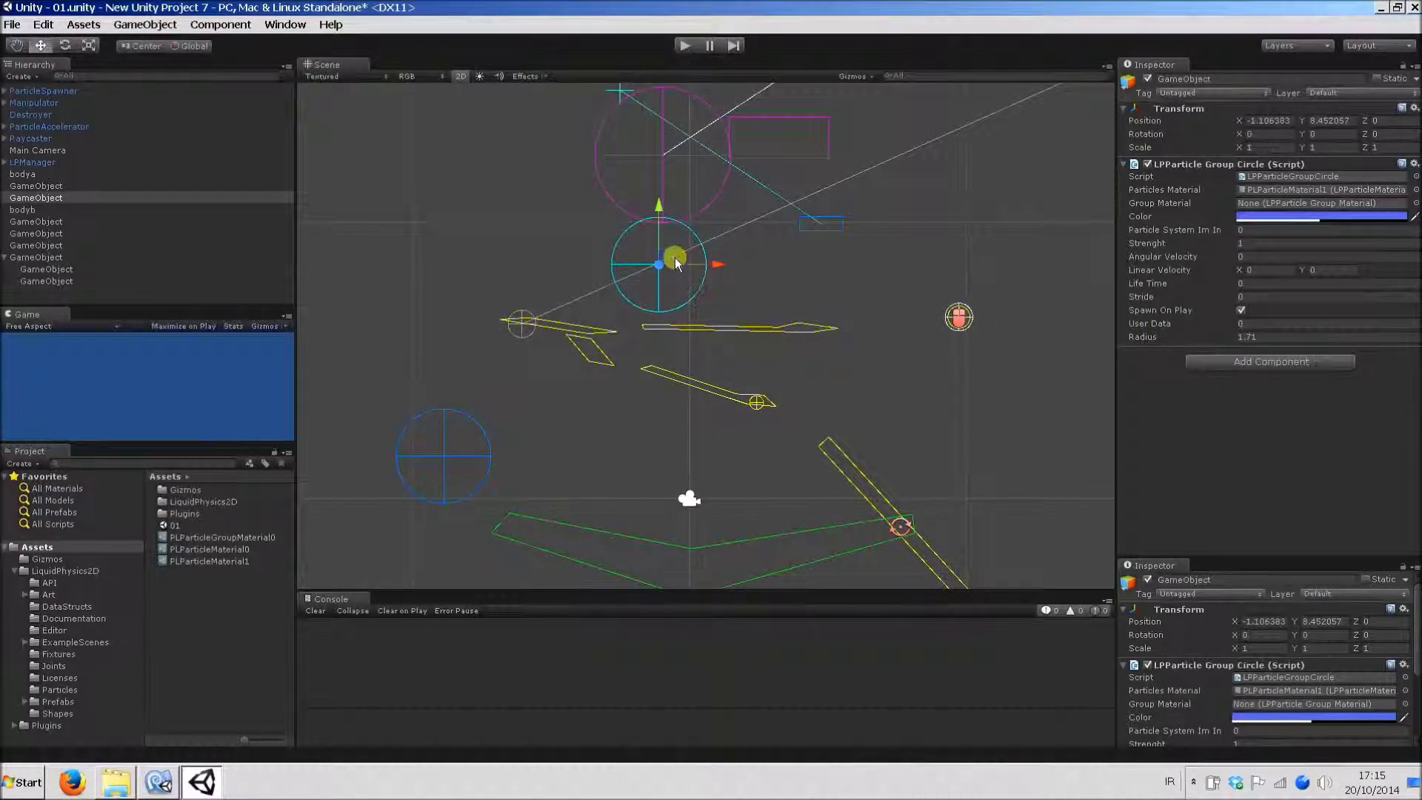
left_click_drag(675, 258, 673, 265)
left_click(768, 272)
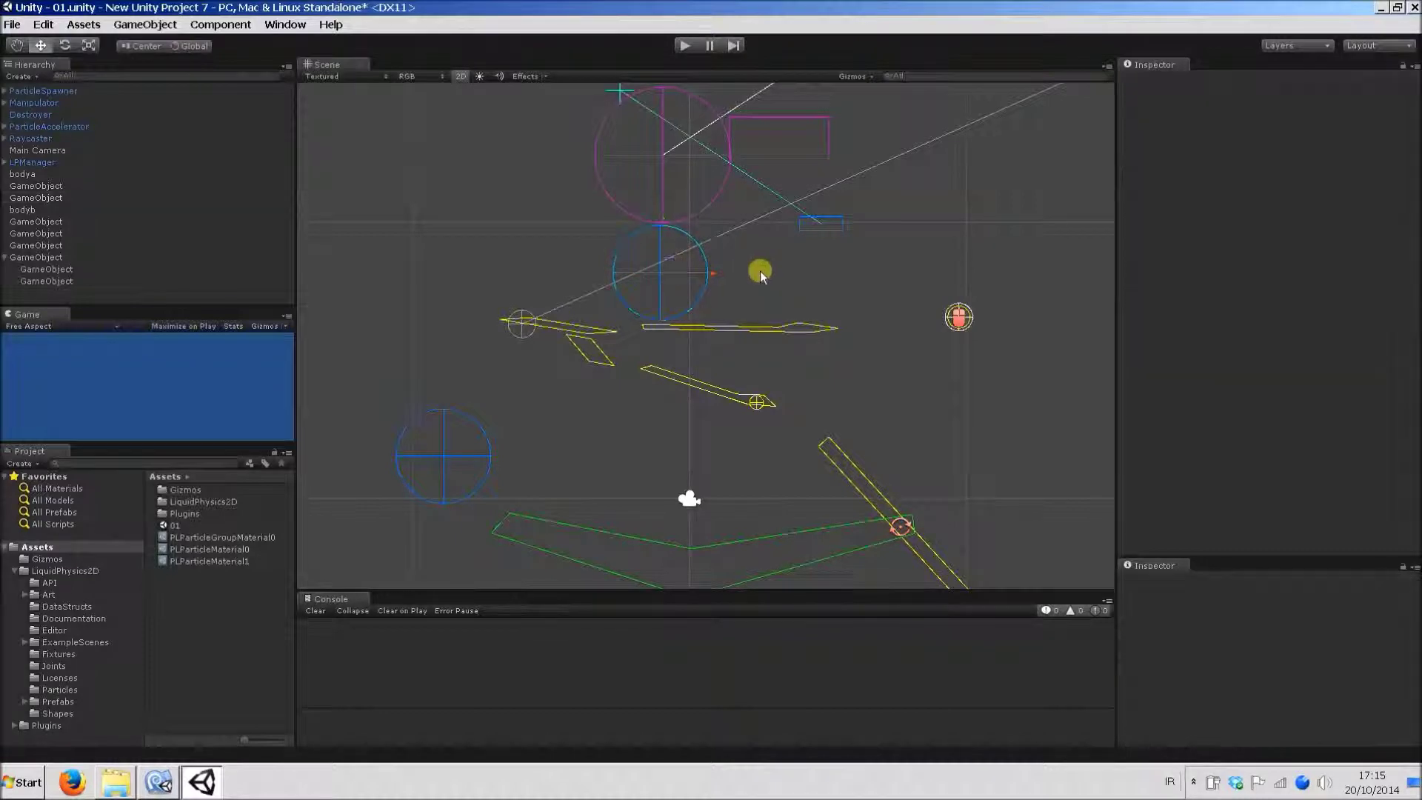
Rerun the liquid pour, then move the slanted yellow body up and to the left.
left_click(685, 45)
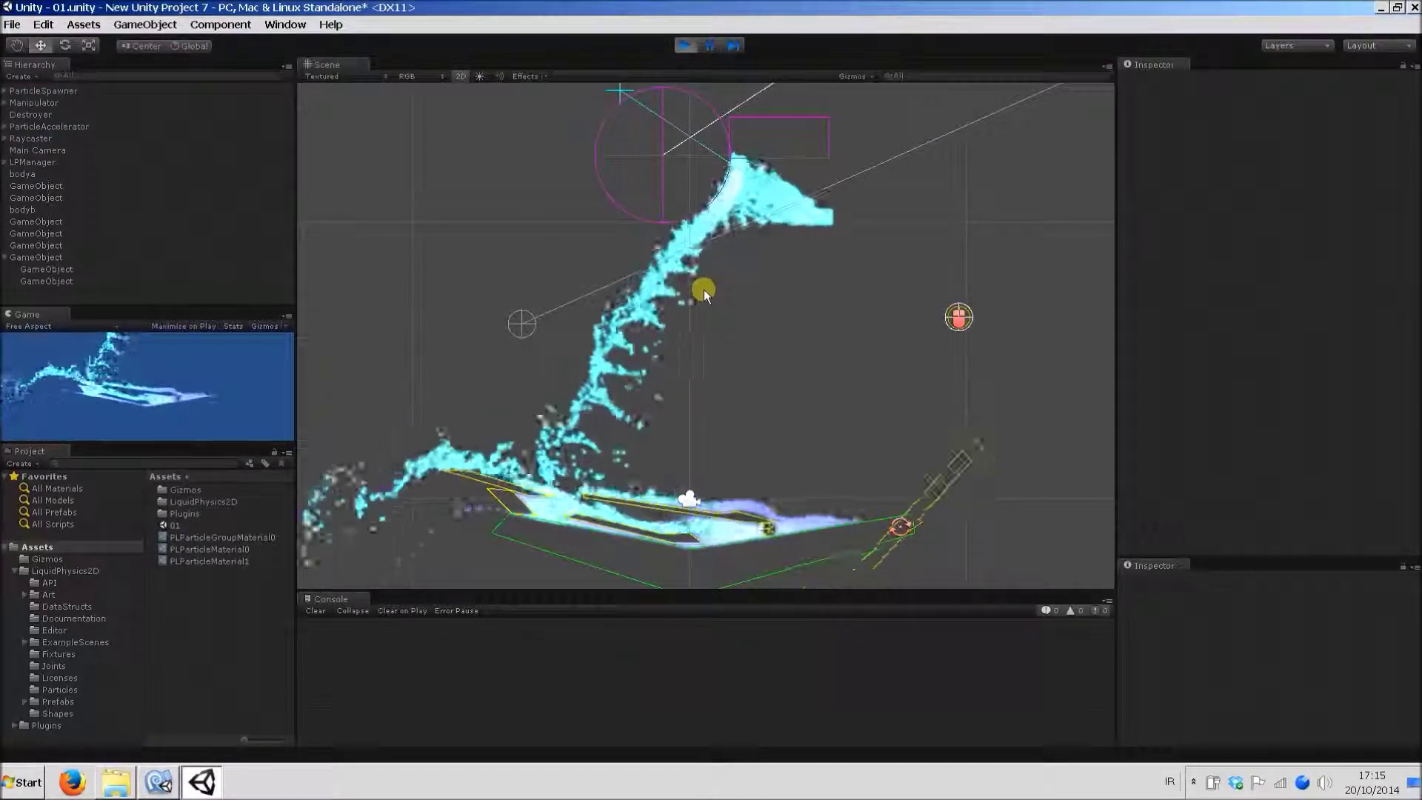
left_click(682, 46)
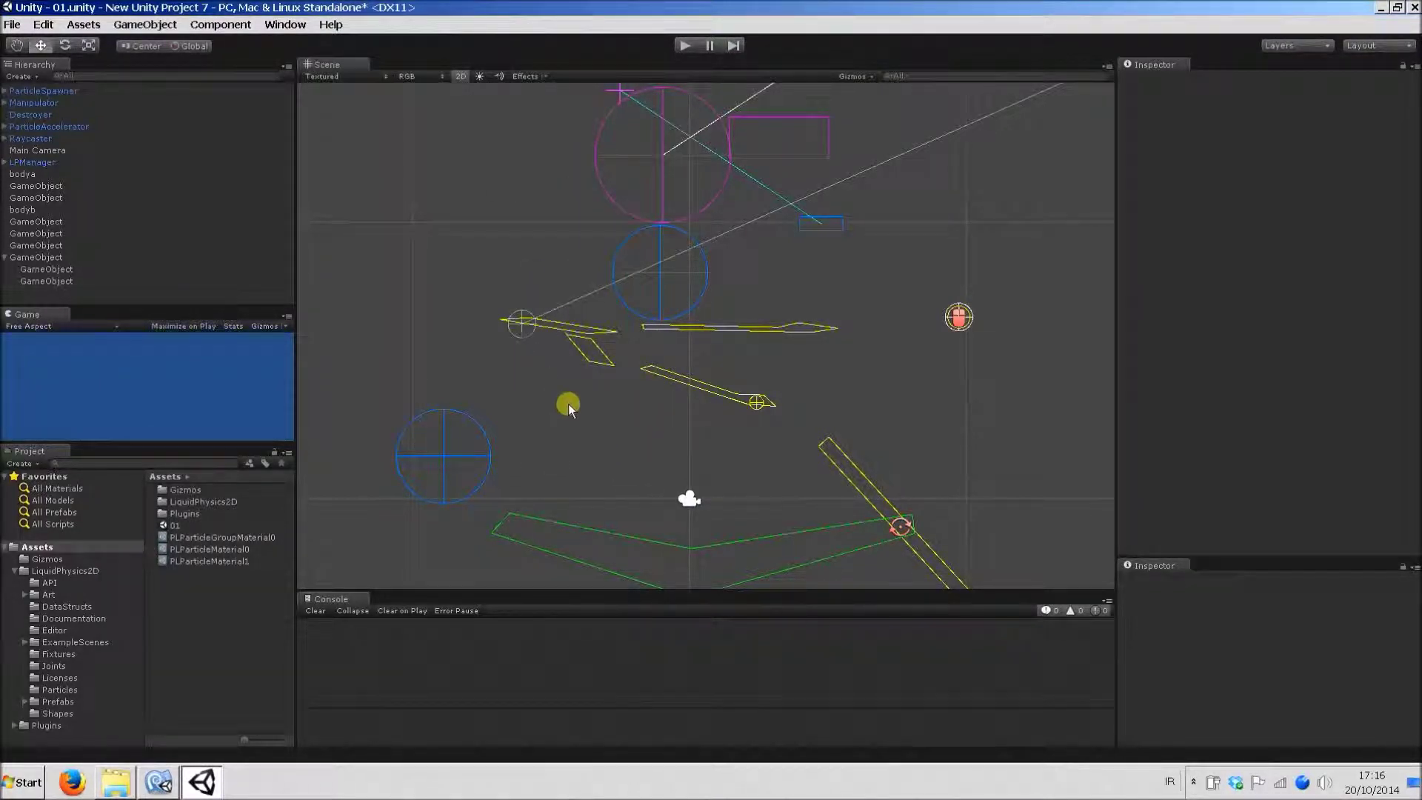
left_click(664, 372)
left_click_drag(664, 372, 627, 354)
left_click(616, 386)
scroll(616, 387, "up", 1)
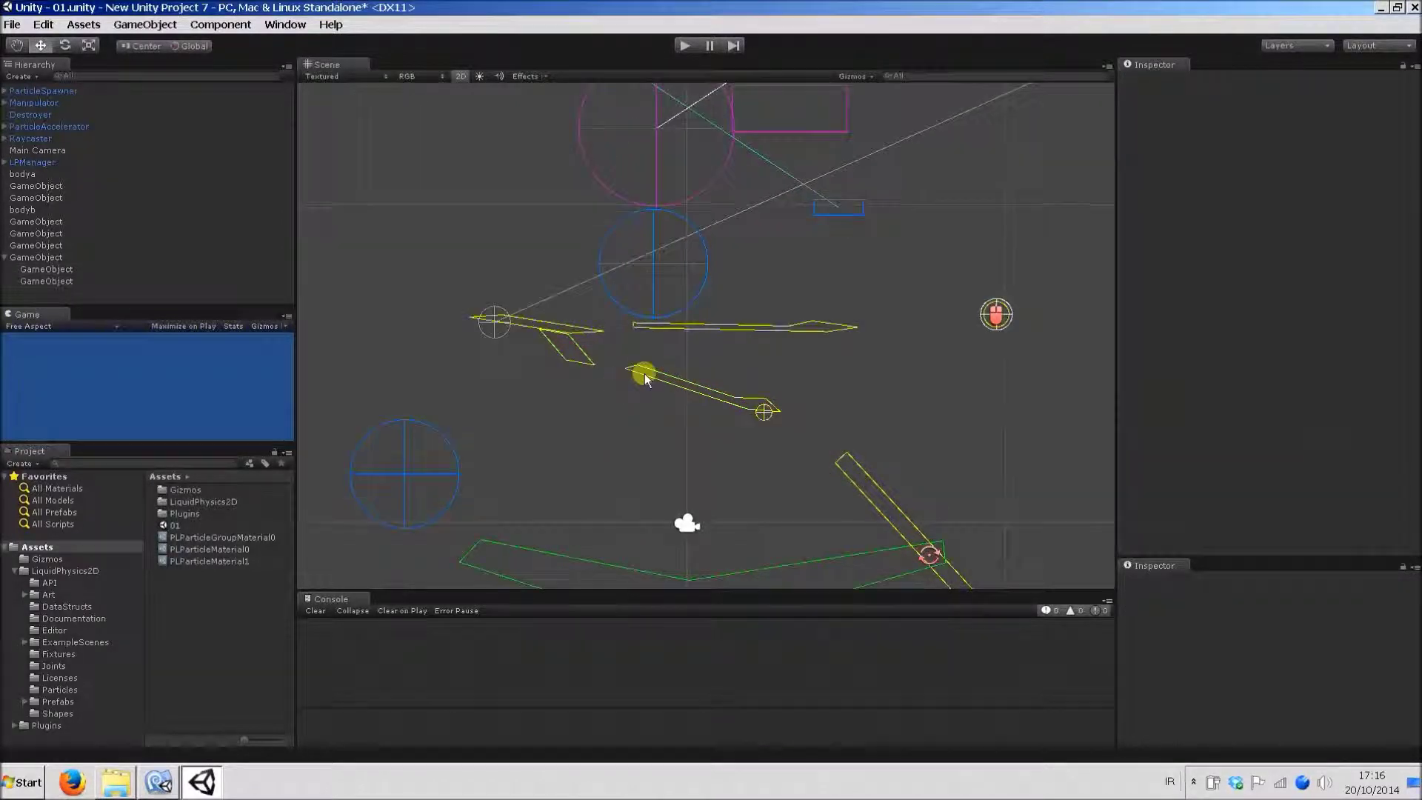
Lower the compound yellow body slightly.
left_click_drag(646, 370, 598, 400)
left_click(587, 407)
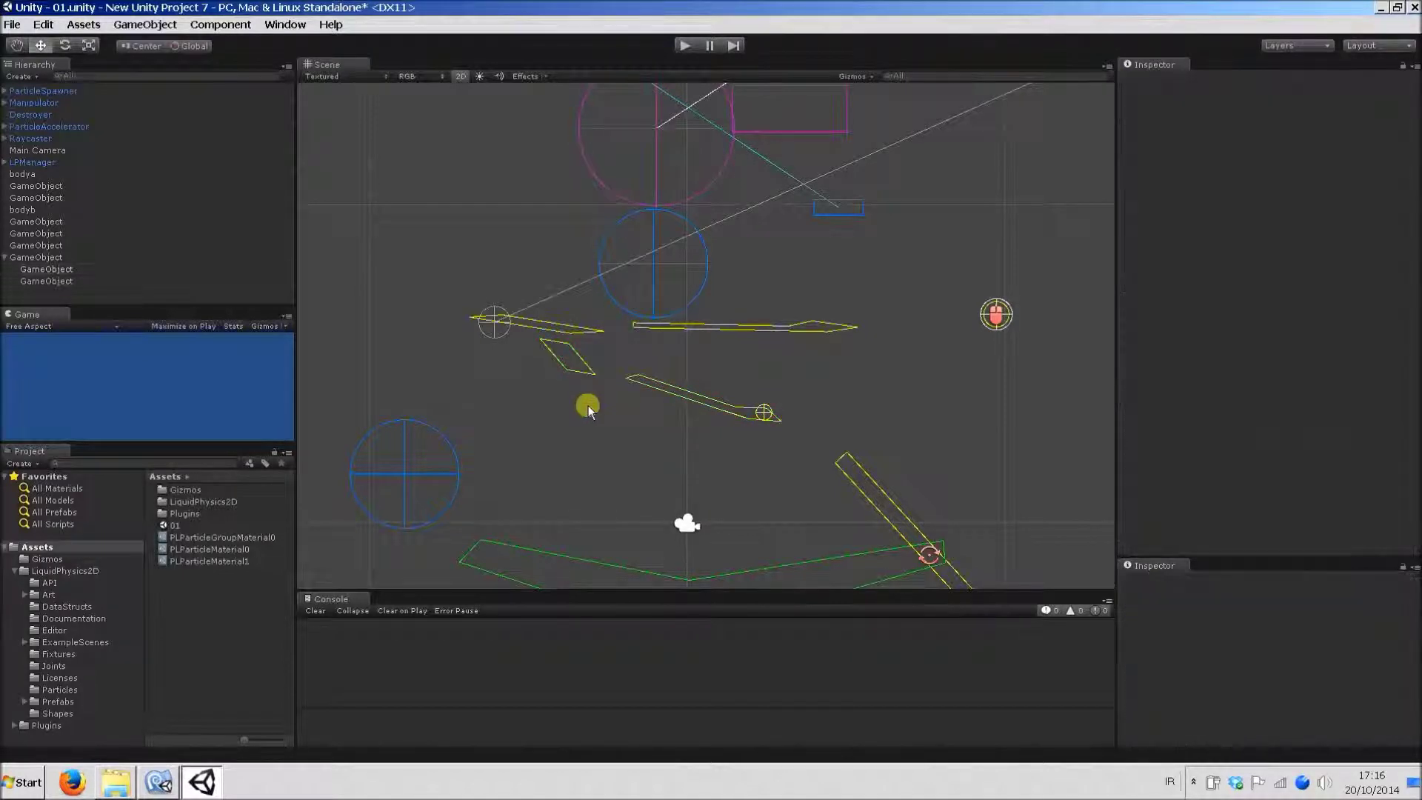
left_click(660, 264)
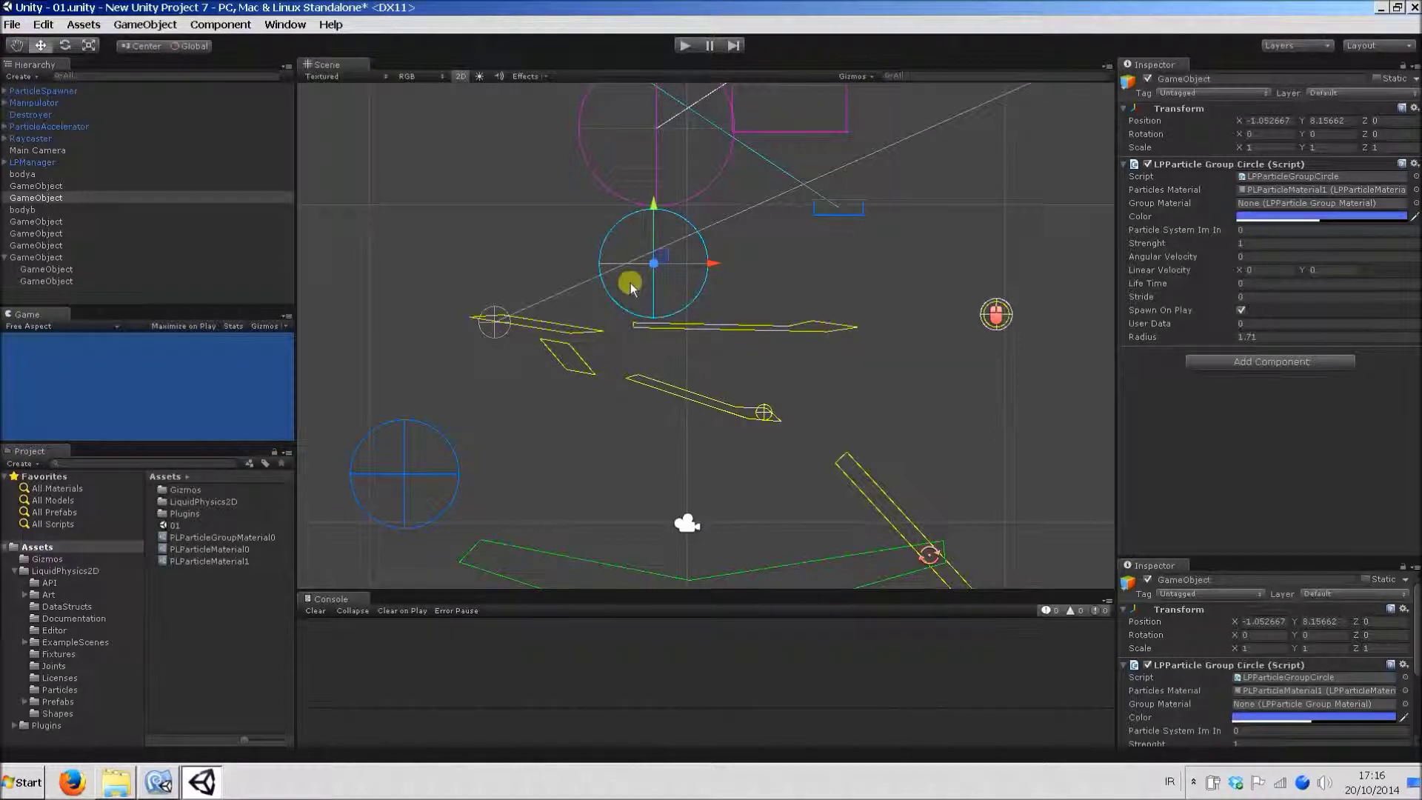
Expand LPManager and select its ParticleSystem child to view its settings.
left_click(25, 162)
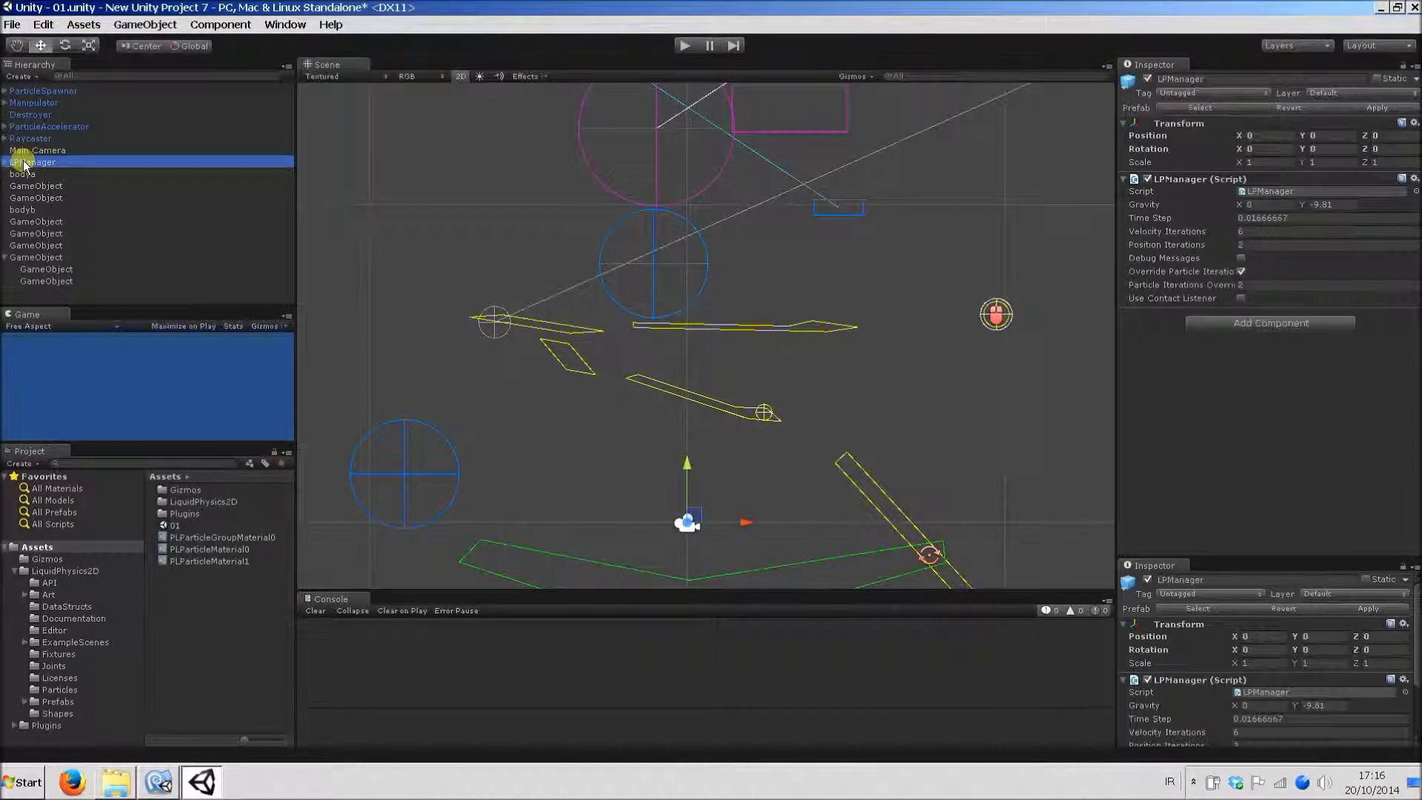
left_click(4, 163)
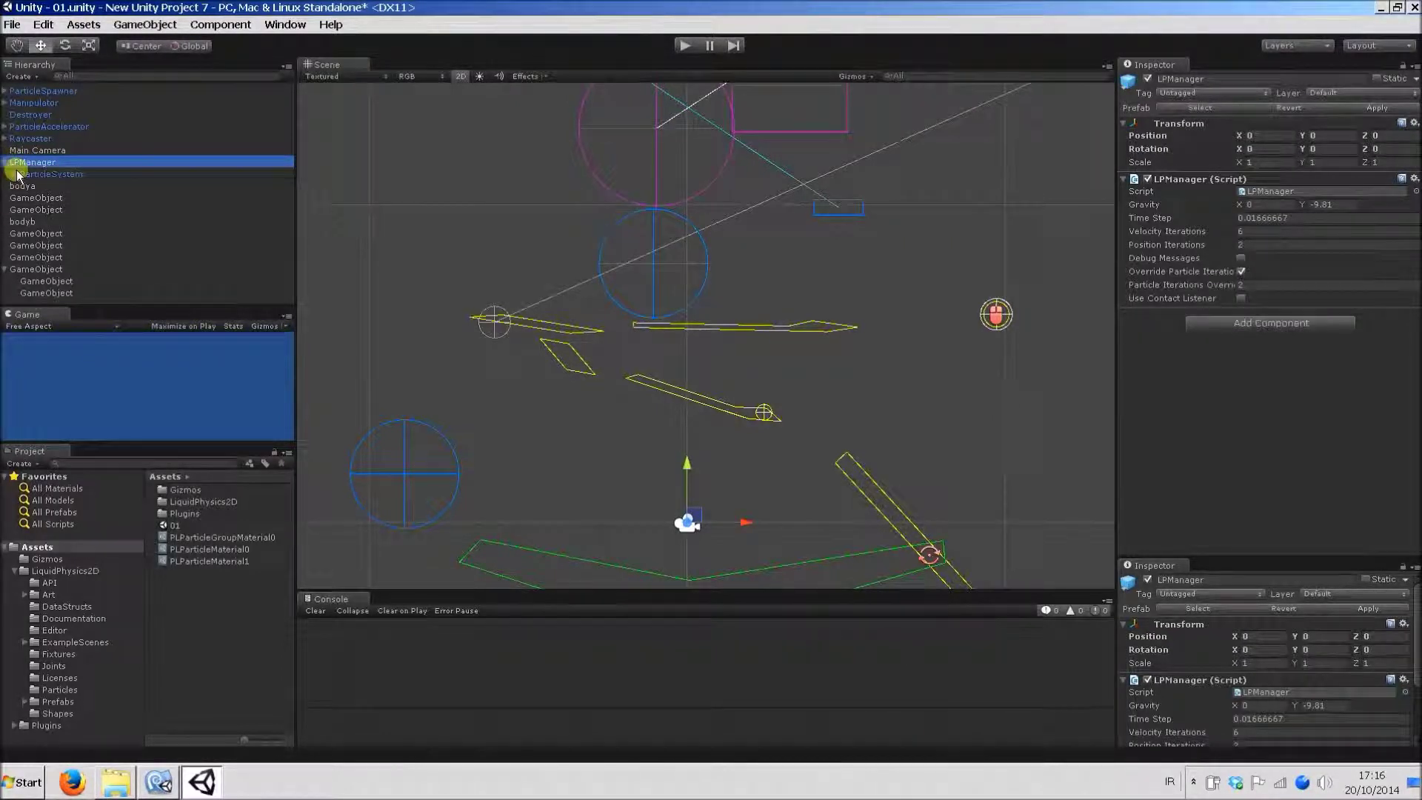
left_click(35, 173)
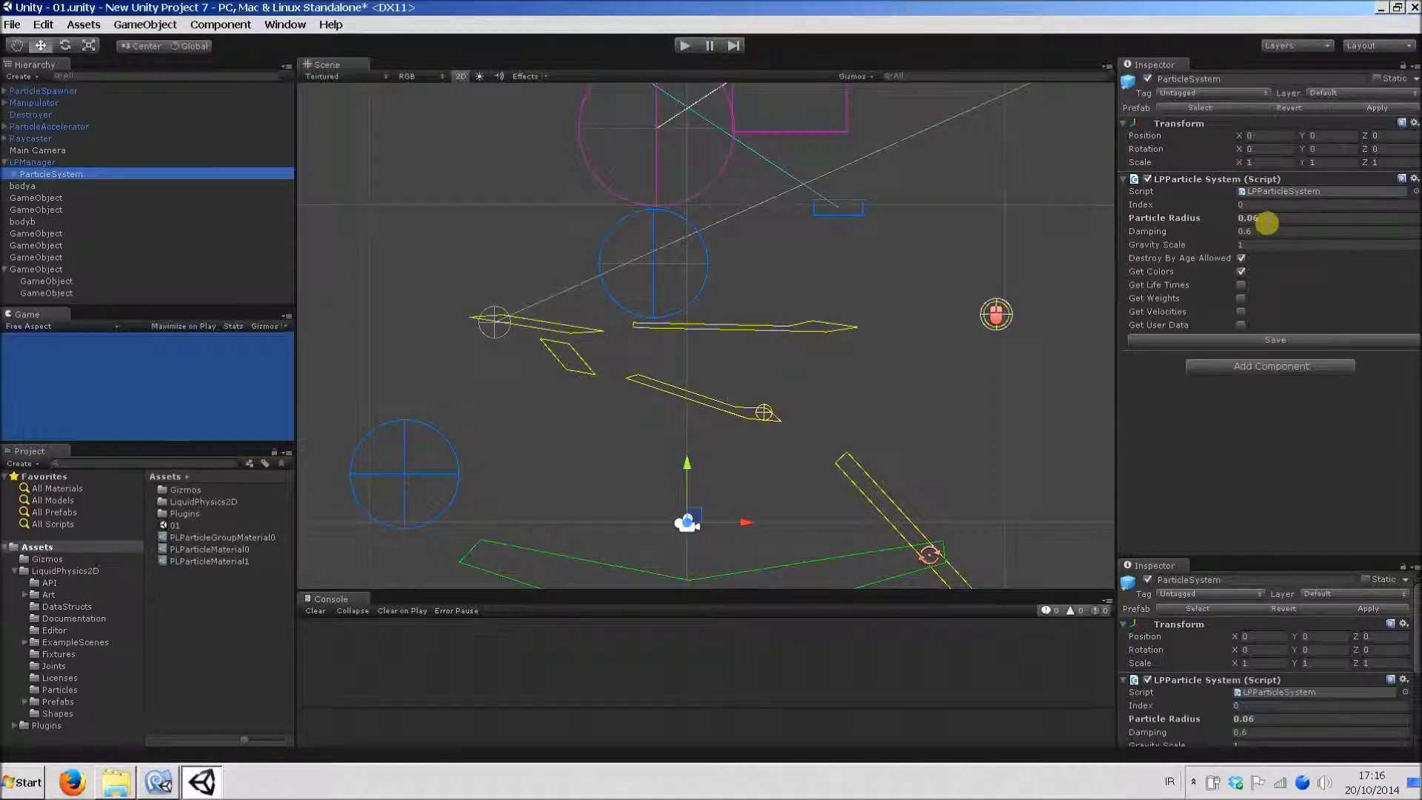
Frame the scene and run a first test of the 0.06-radius liquid pour, then stop.
middle_click_drag(1009, 273, 857, 333)
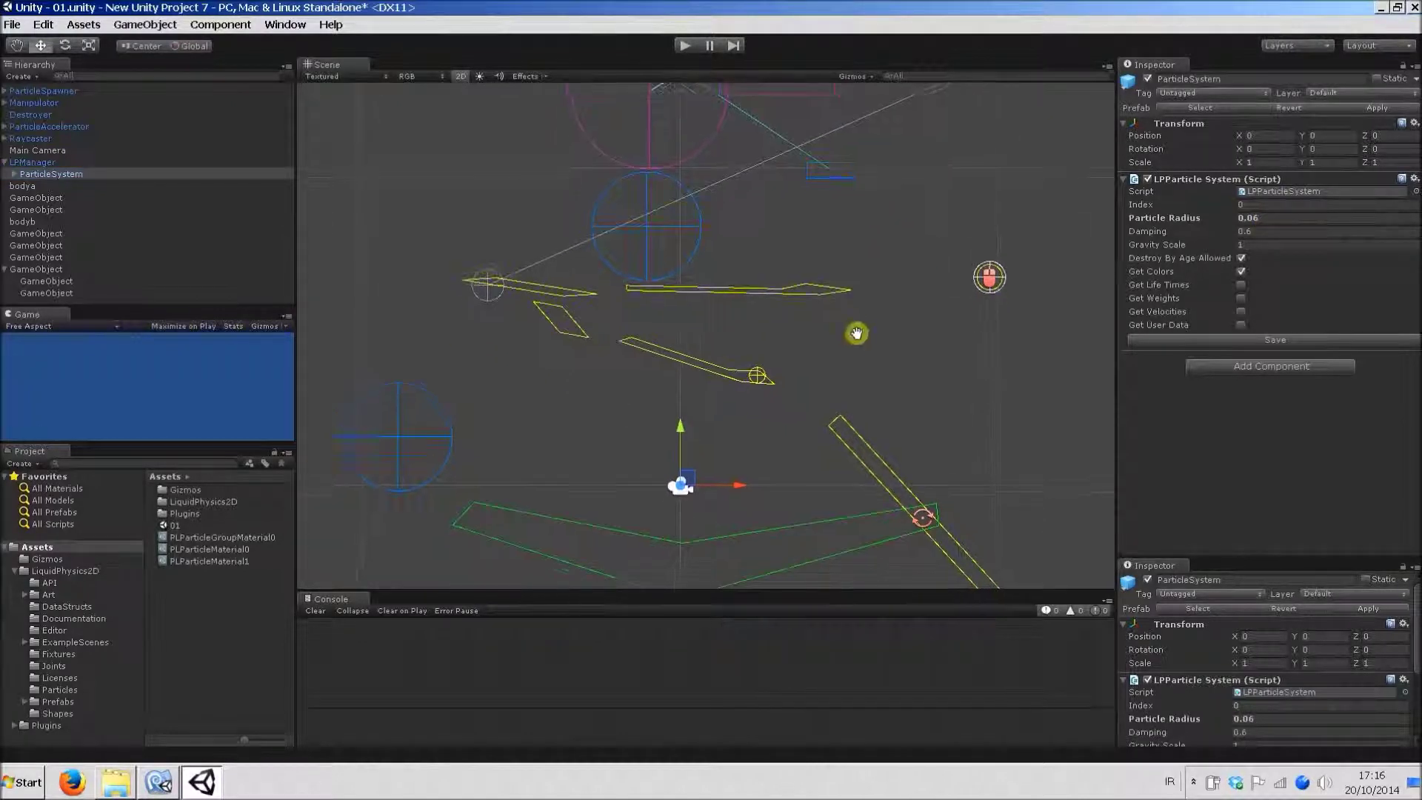
left_click(684, 46)
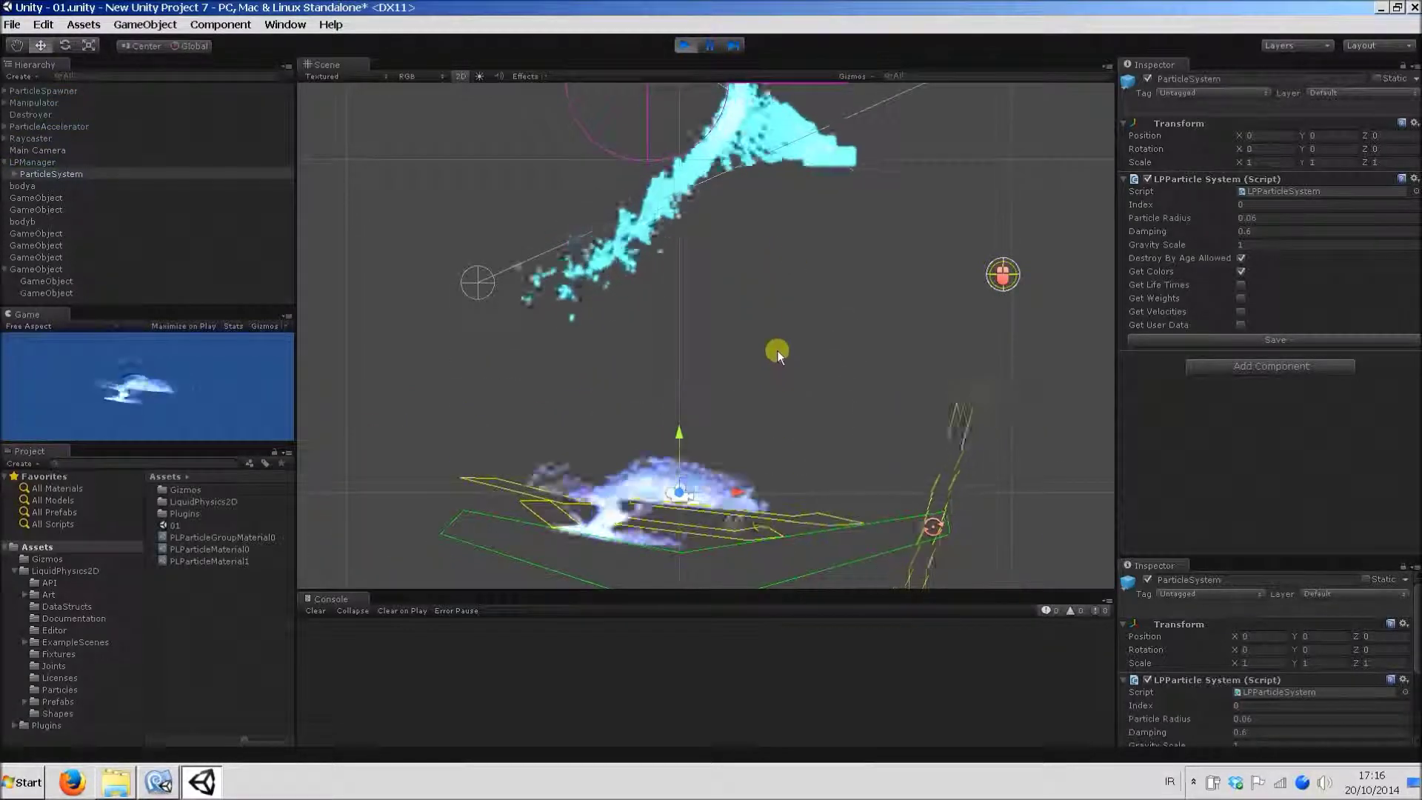
scroll(752, 309, "down", 2)
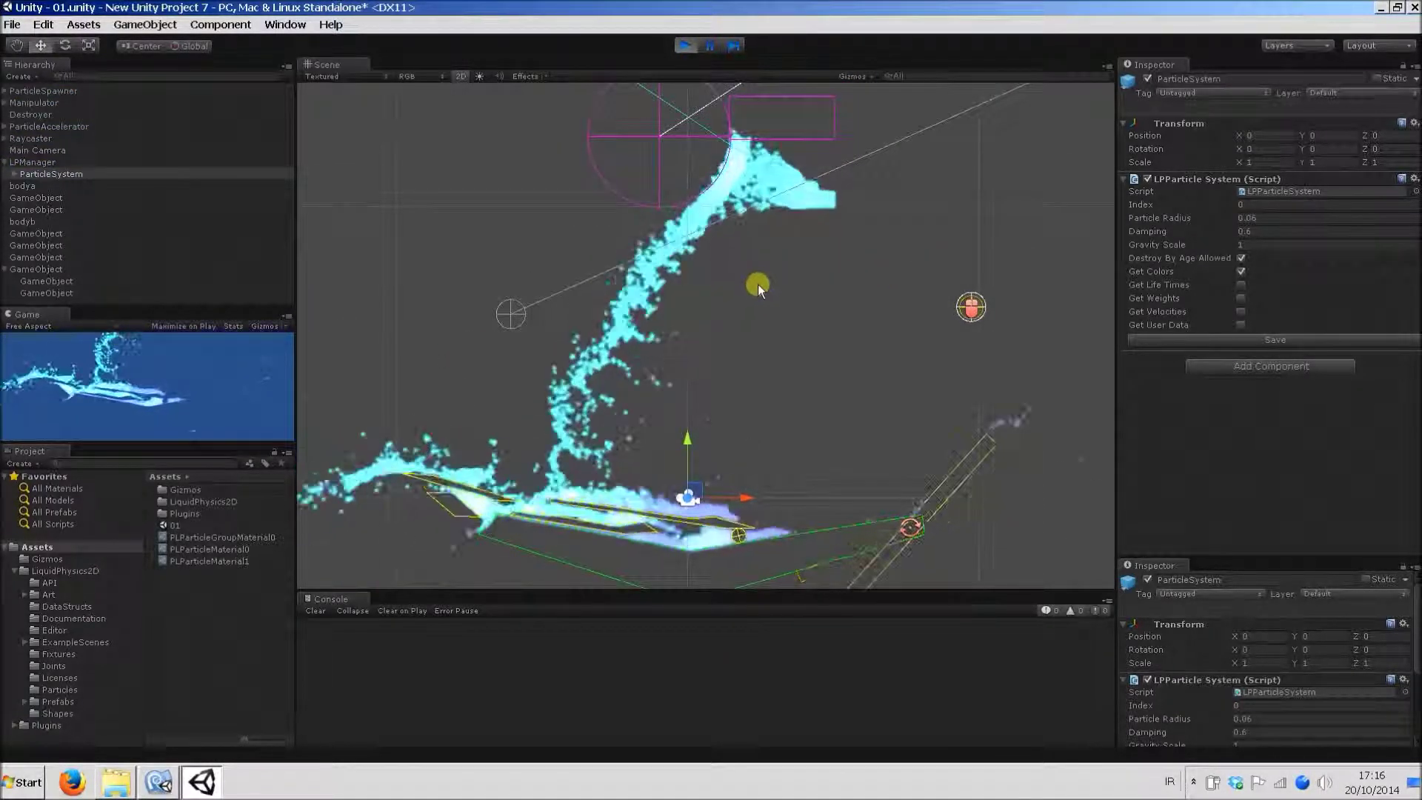
scroll(755, 304, "up", 2)
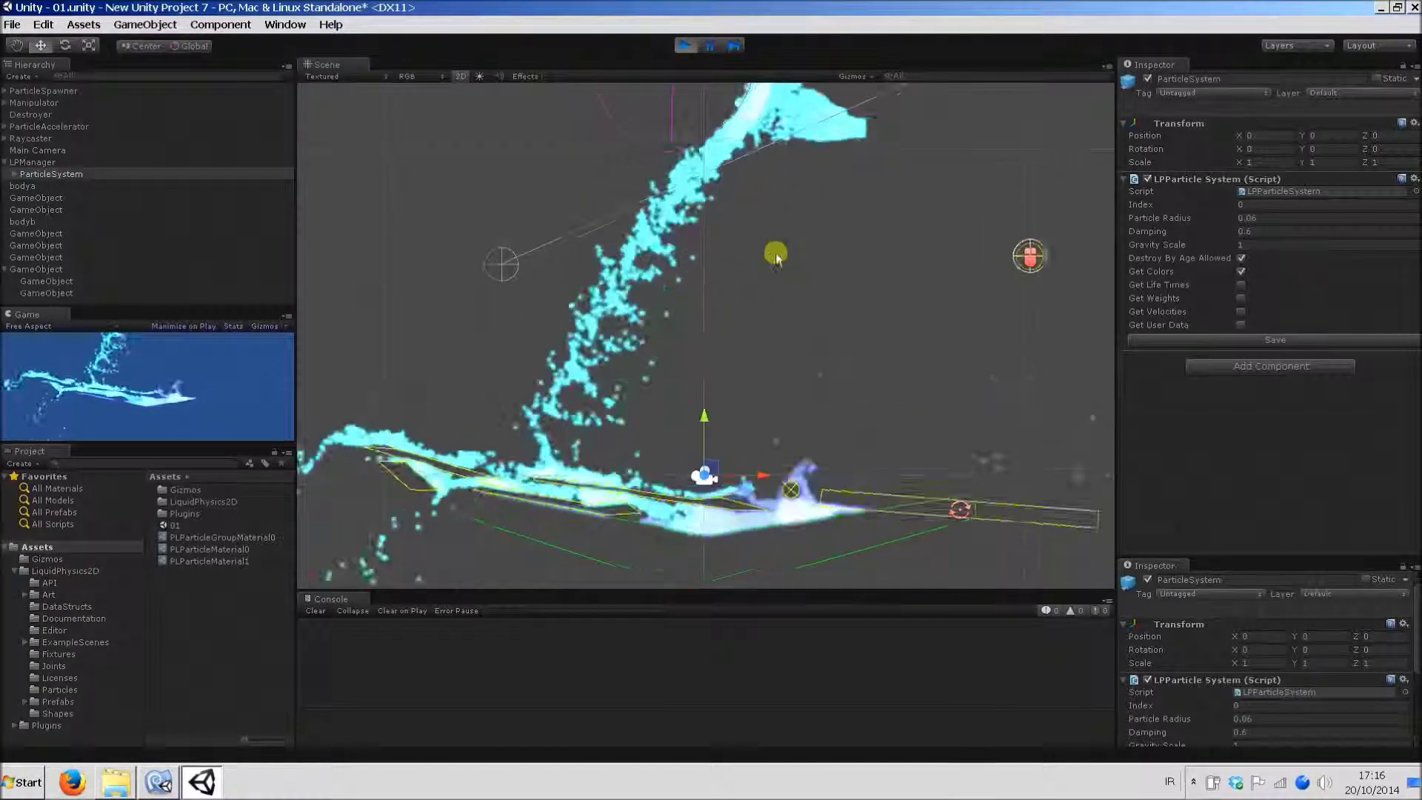
middle_click_drag(776, 258, 762, 295)
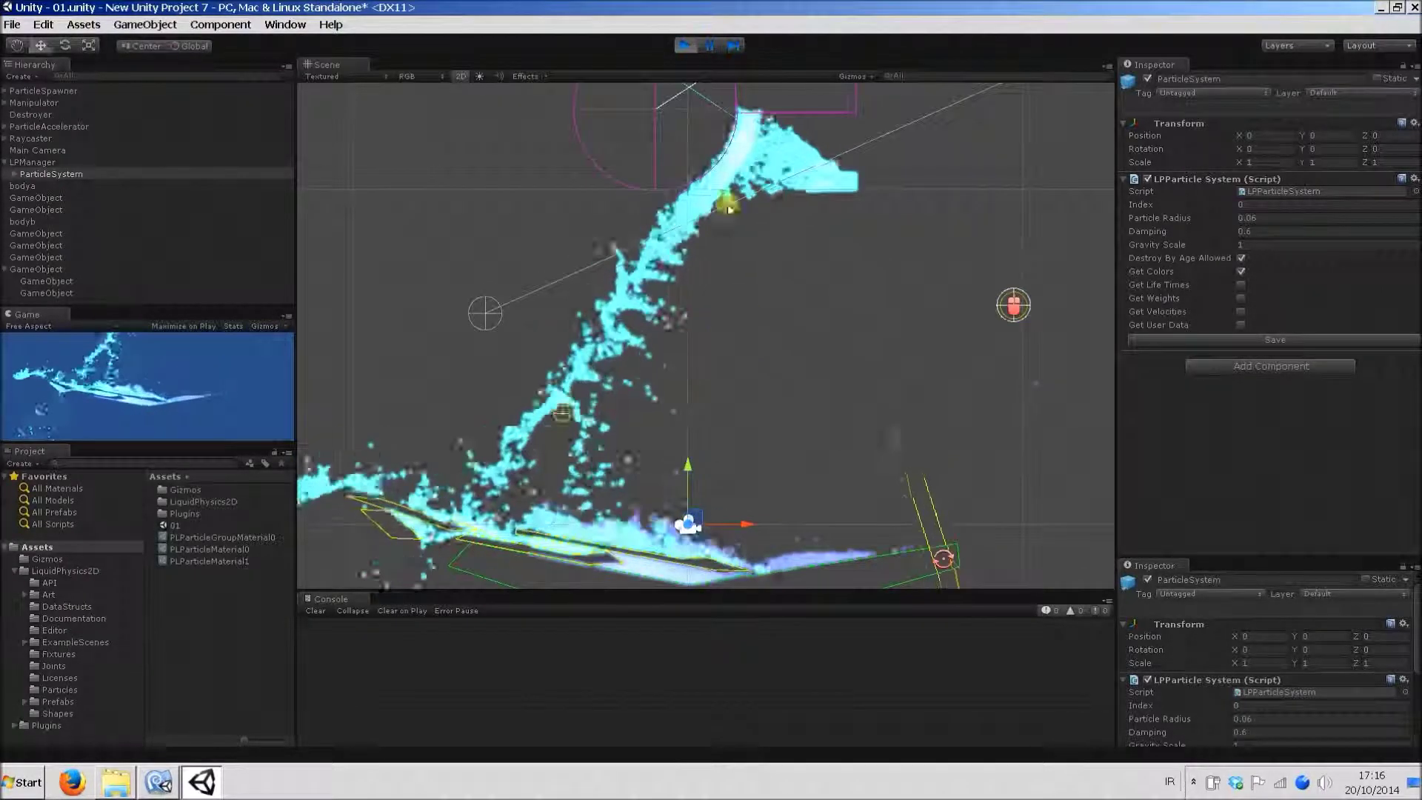
left_click(685, 46)
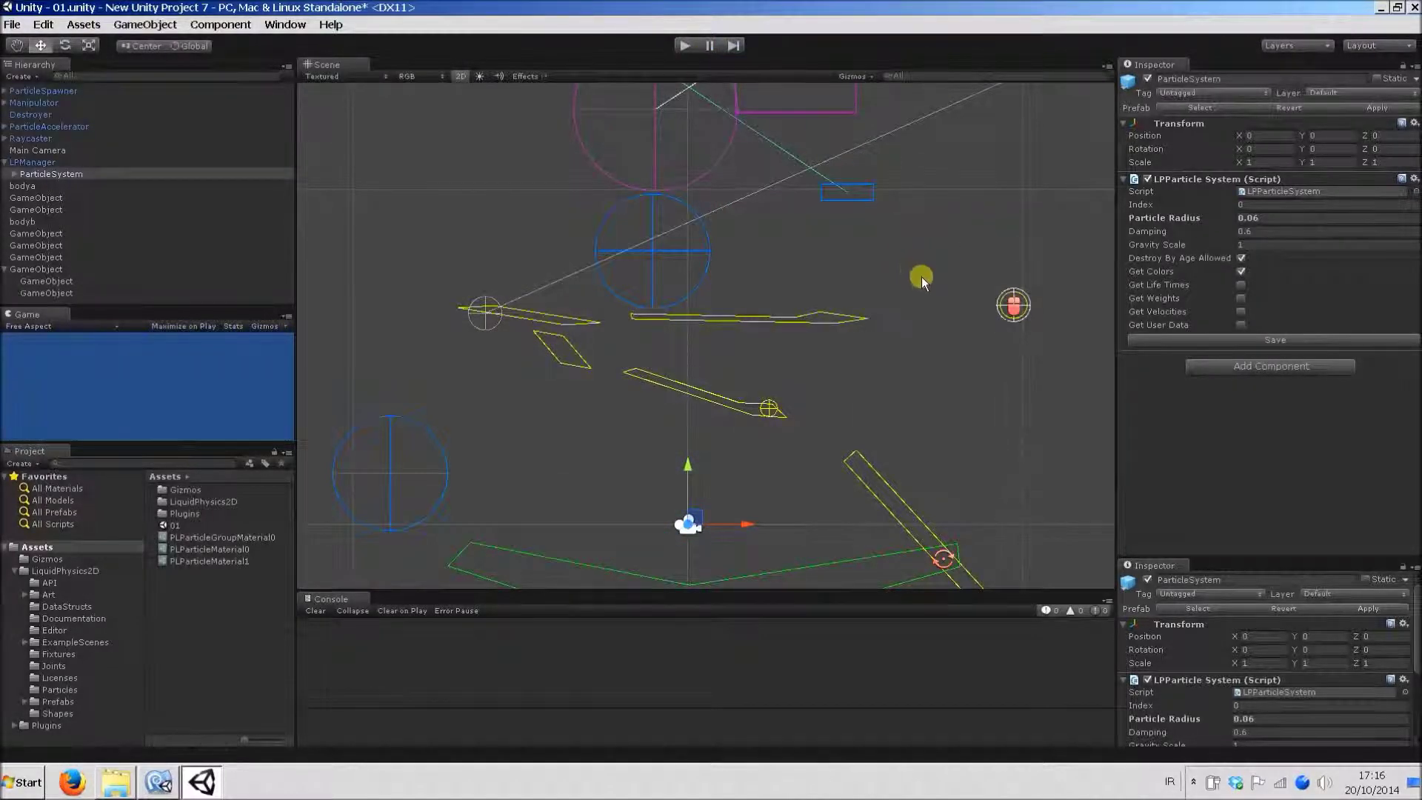
Run the pour again and watch the liquid hit the compound bodies before stopping.
left_click(685, 46)
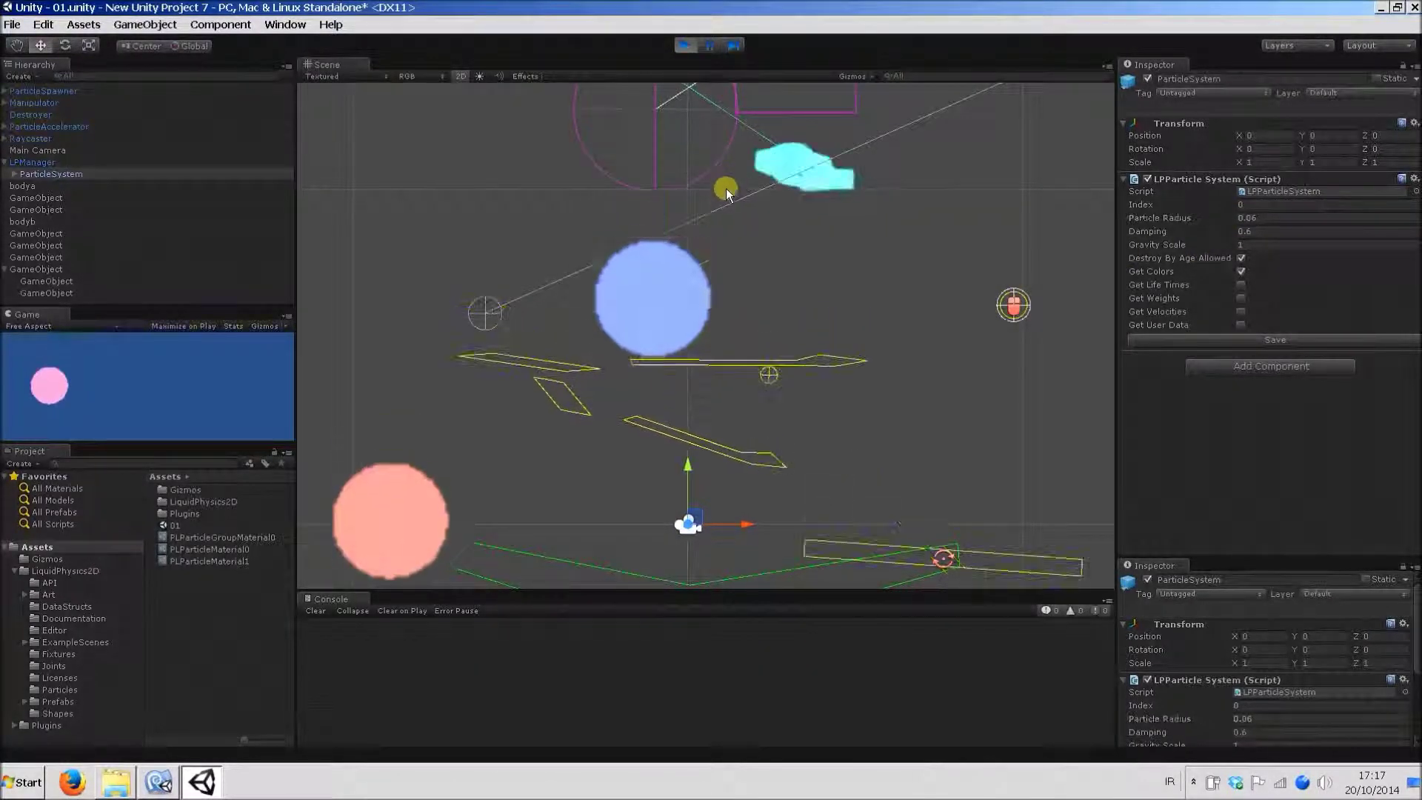
left_click_drag(726, 188, 774, 307, "alt")
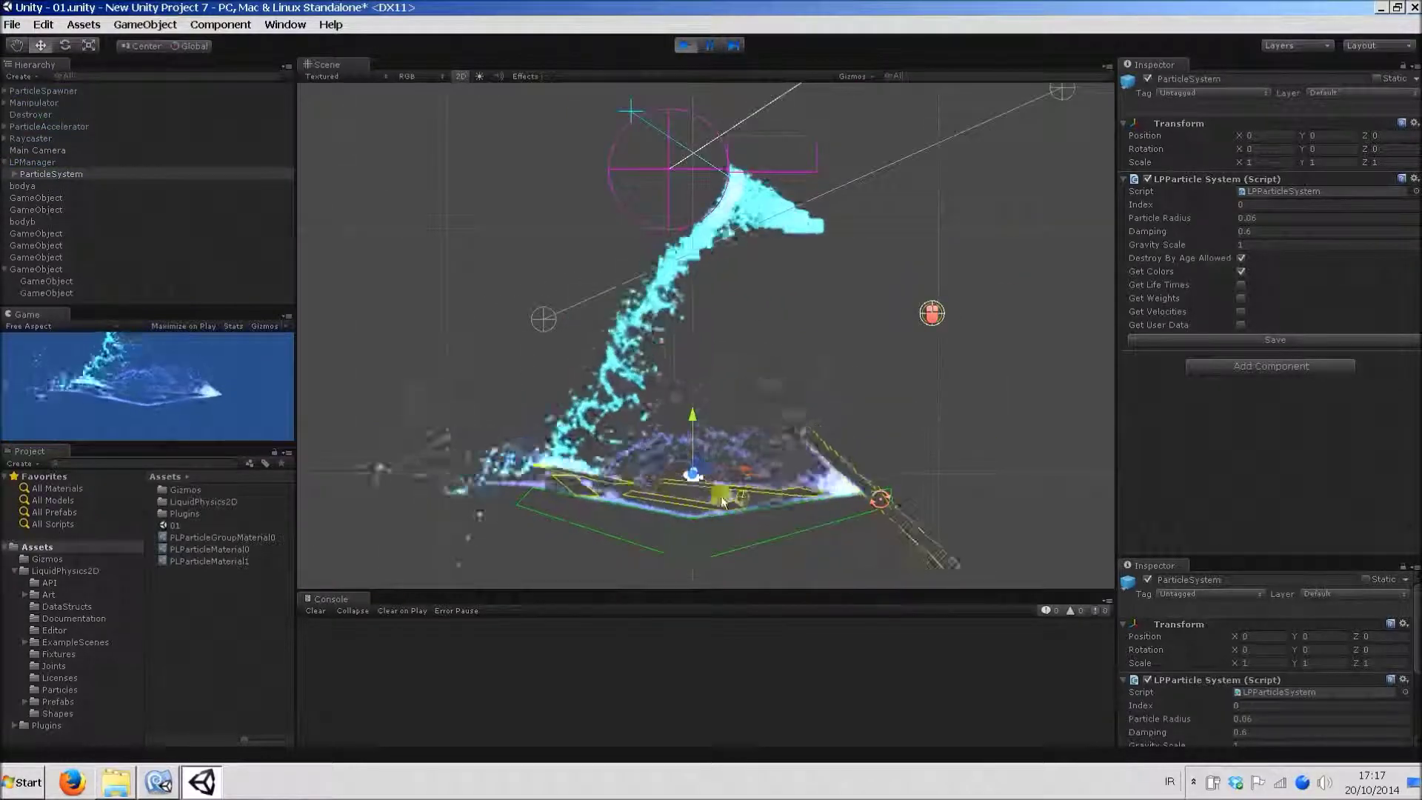
left_click(685, 45)
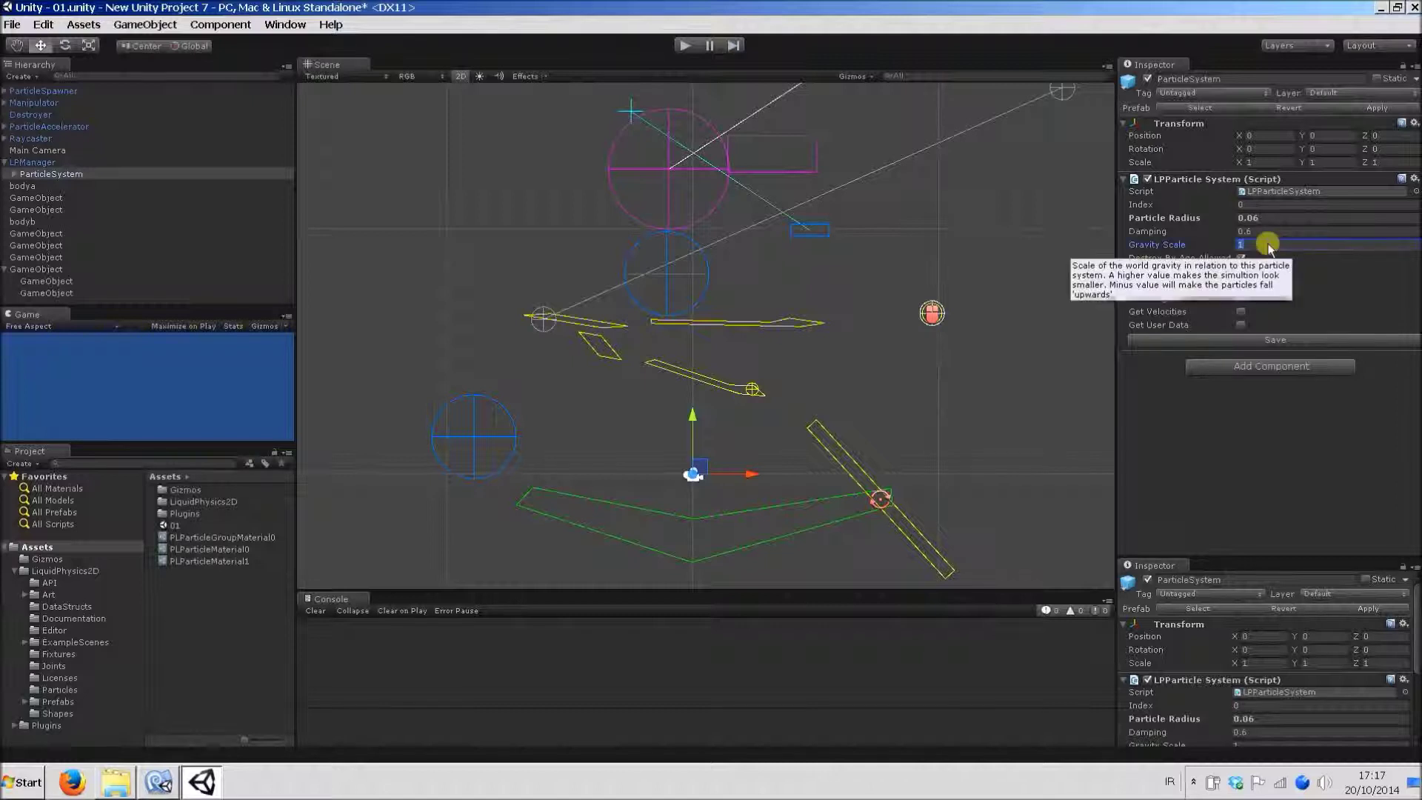
Set the particles' Gravity Scale to 4.
key("Tab")
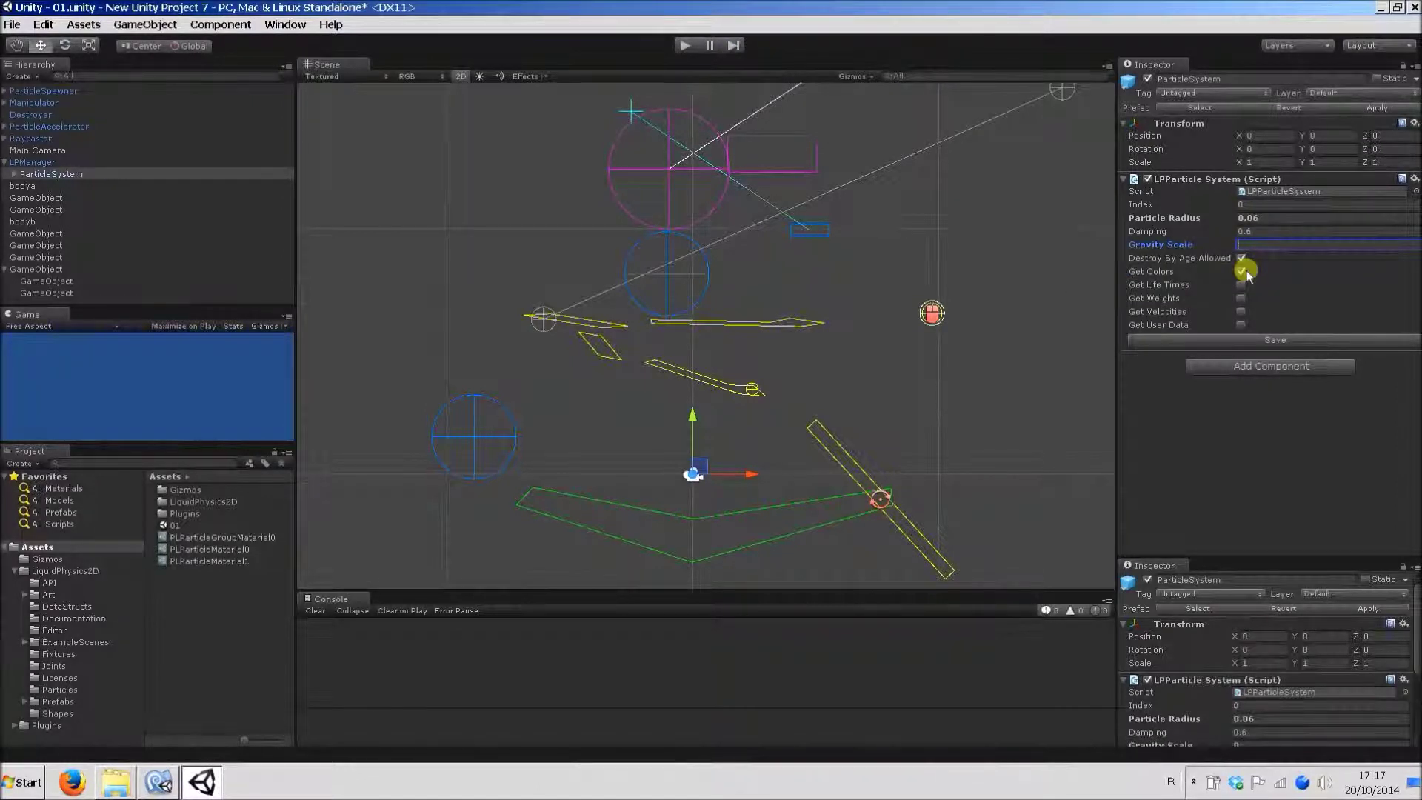
type("4")
left_click(943, 406)
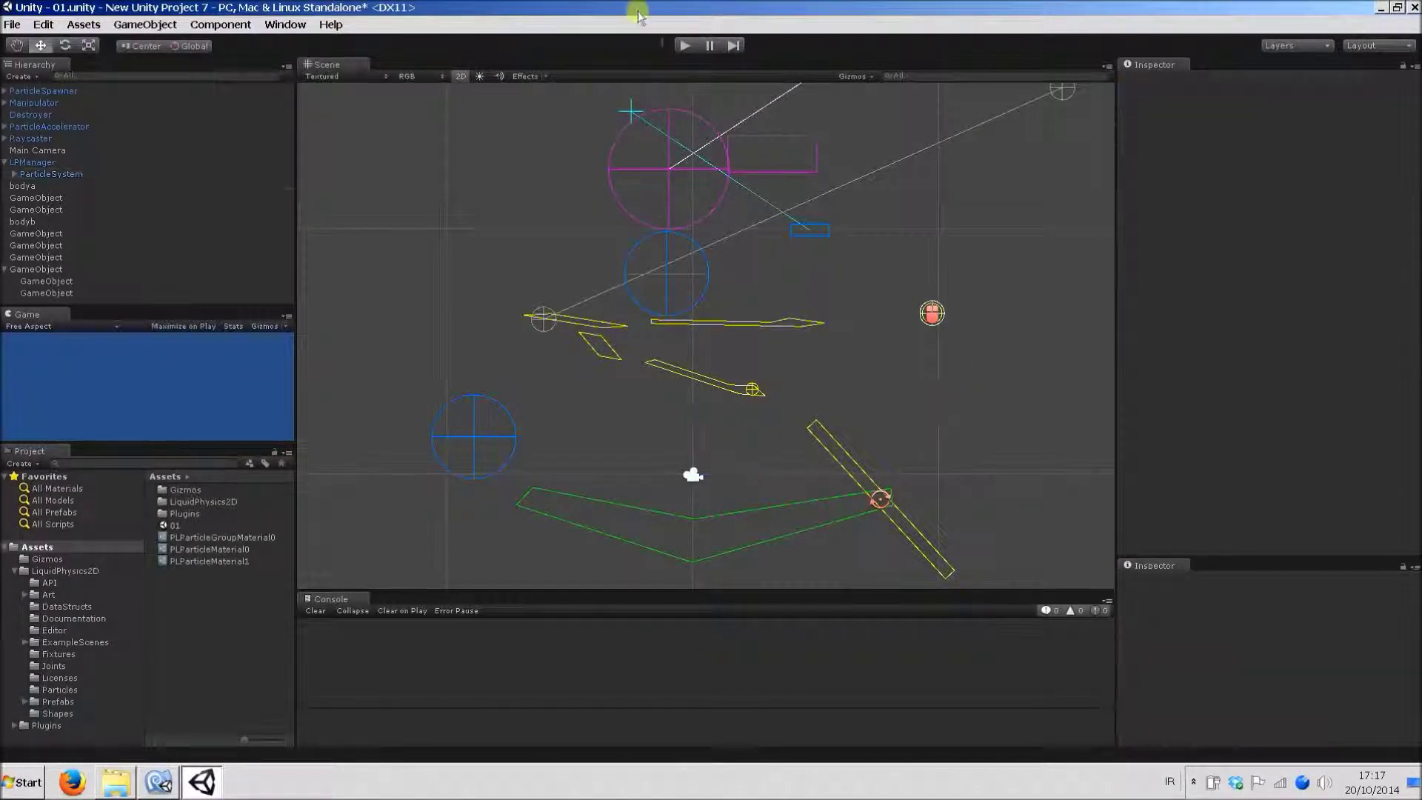
Test-run the liquid pour with gravity scale 4, then select ParticleSystem.
left_click(684, 47)
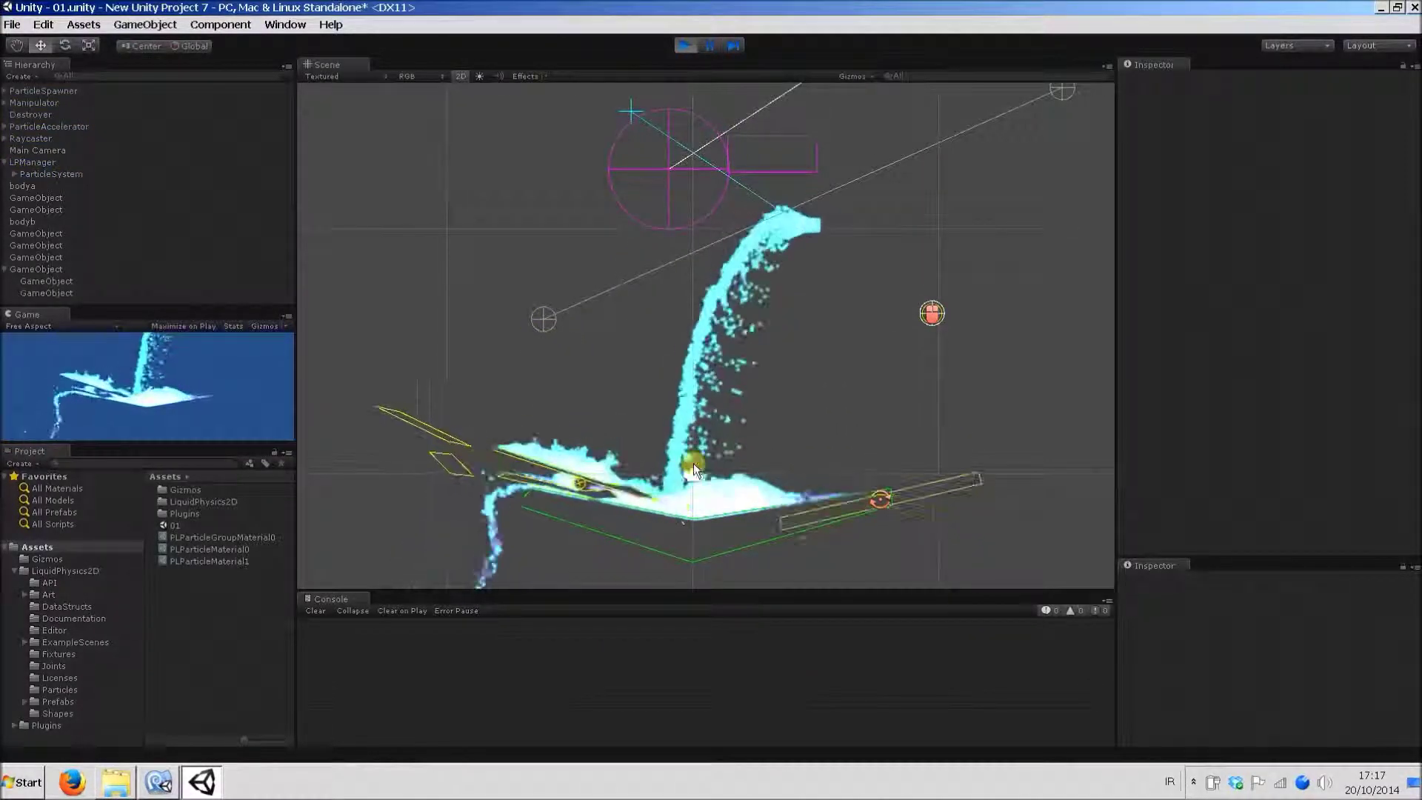
left_click(684, 45)
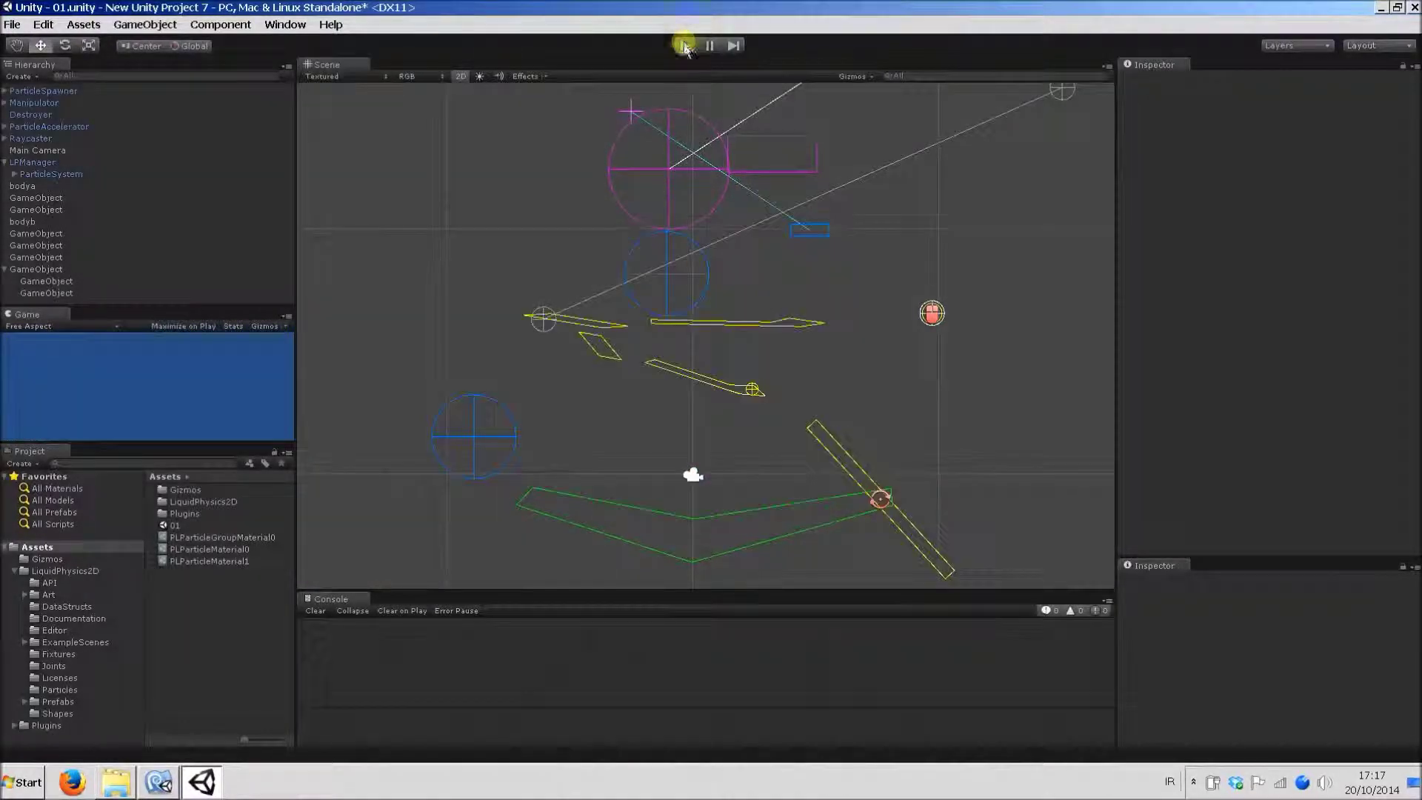
left_click(51, 173)
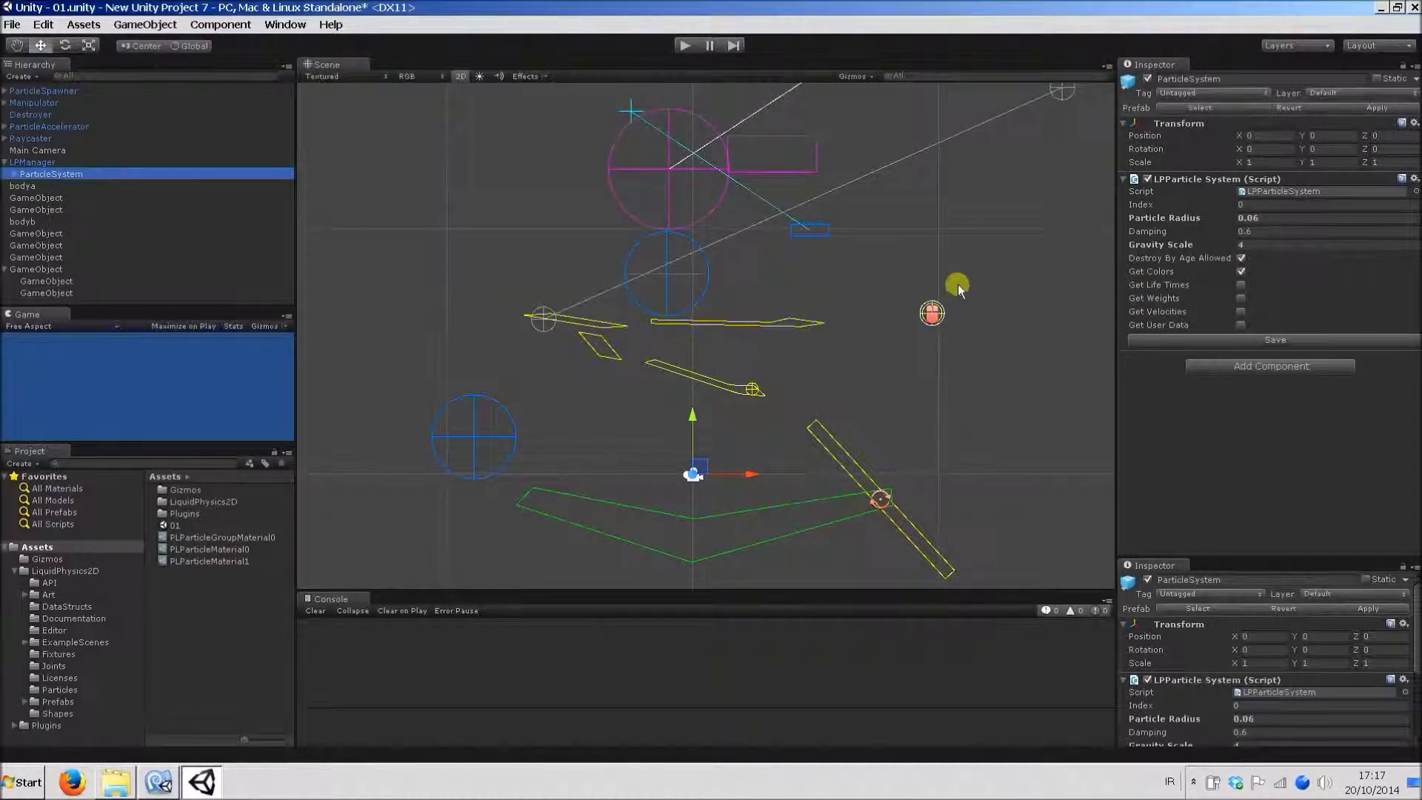
Check LPManager's Position Iterations, then slide the radius-0.25 circle body to about X 2.42, Y 3.47.
mouse_move(1187, 271)
left_click(28, 162)
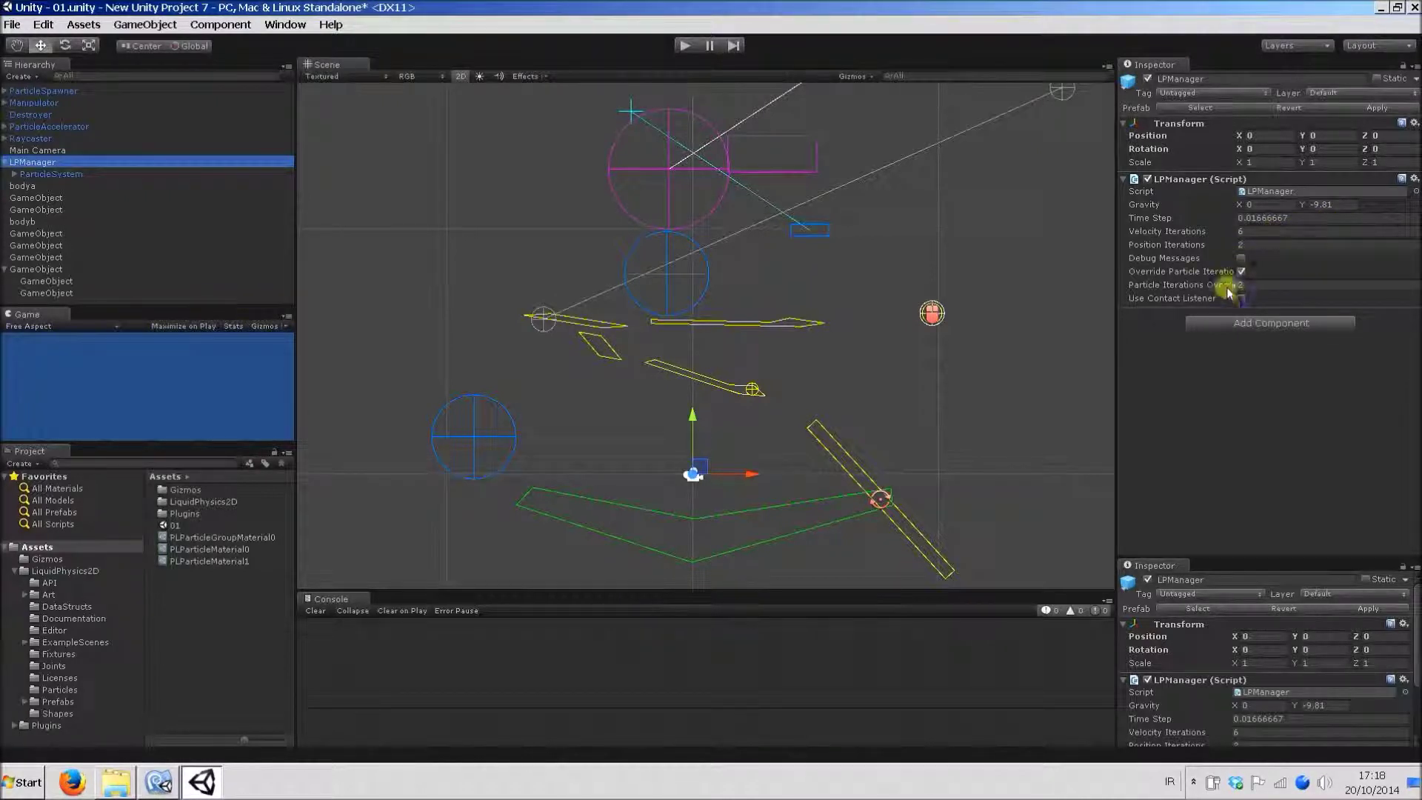
scroll(1023, 308, "up", 1)
scroll(921, 382, "up", 1)
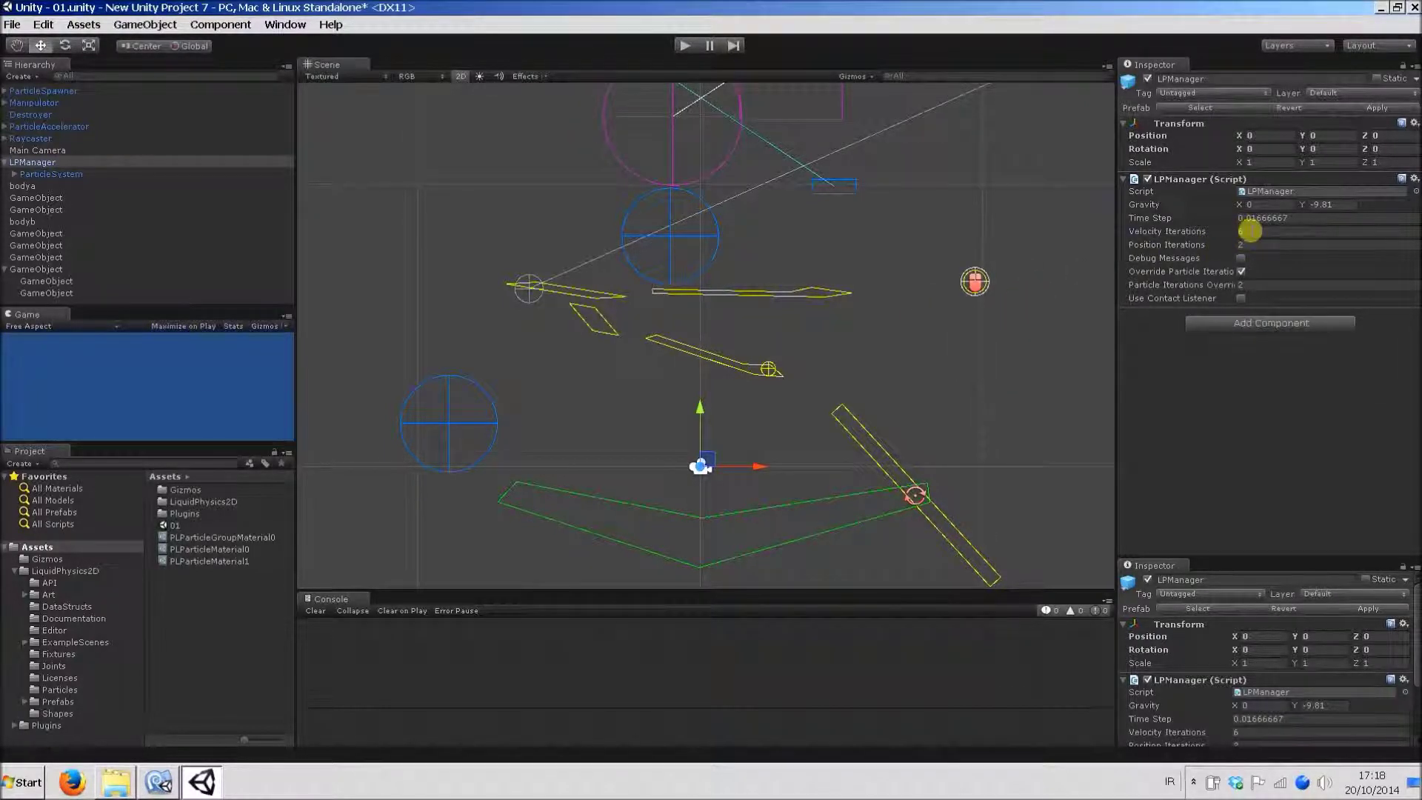
left_click(1254, 244)
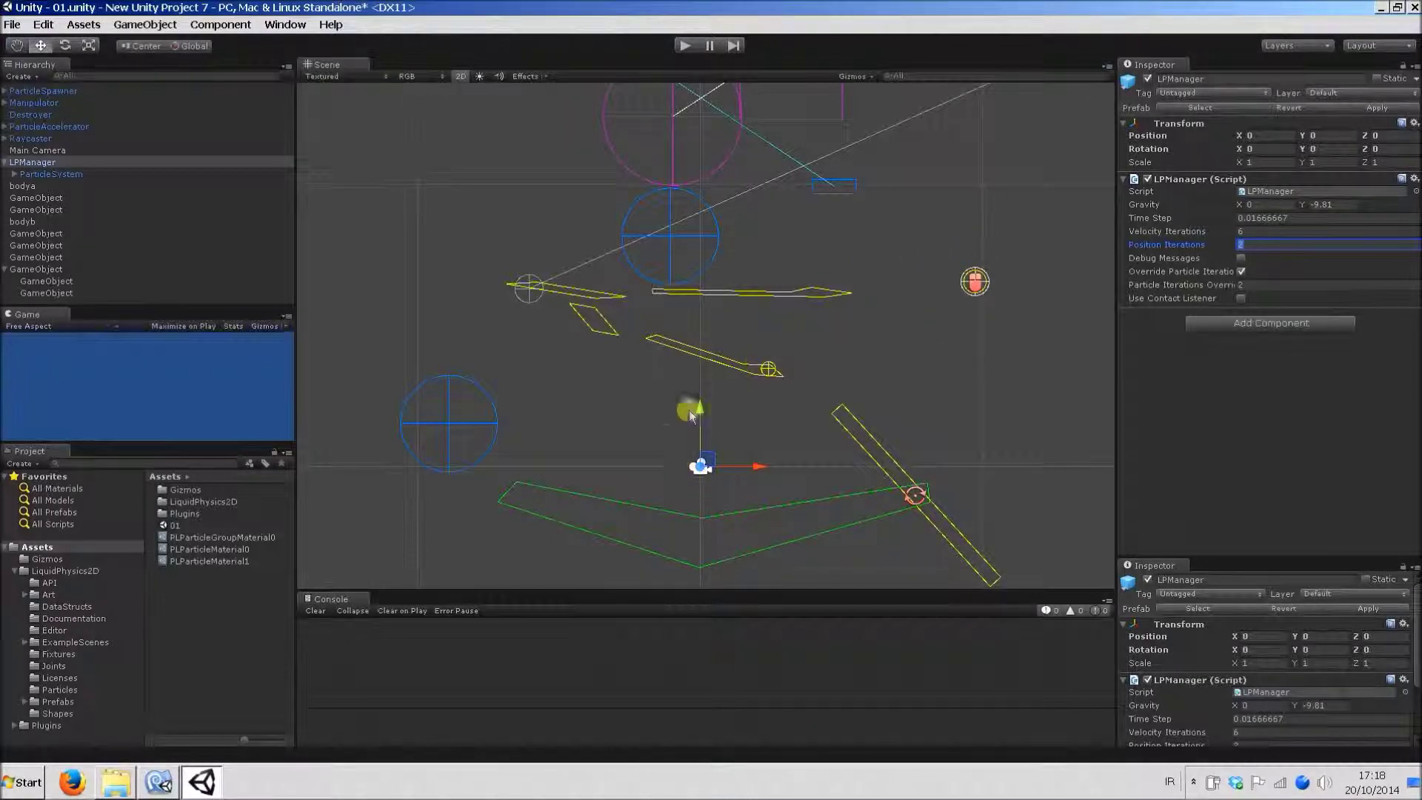
left_click_drag(708, 368, 773, 371)
left_click(717, 326)
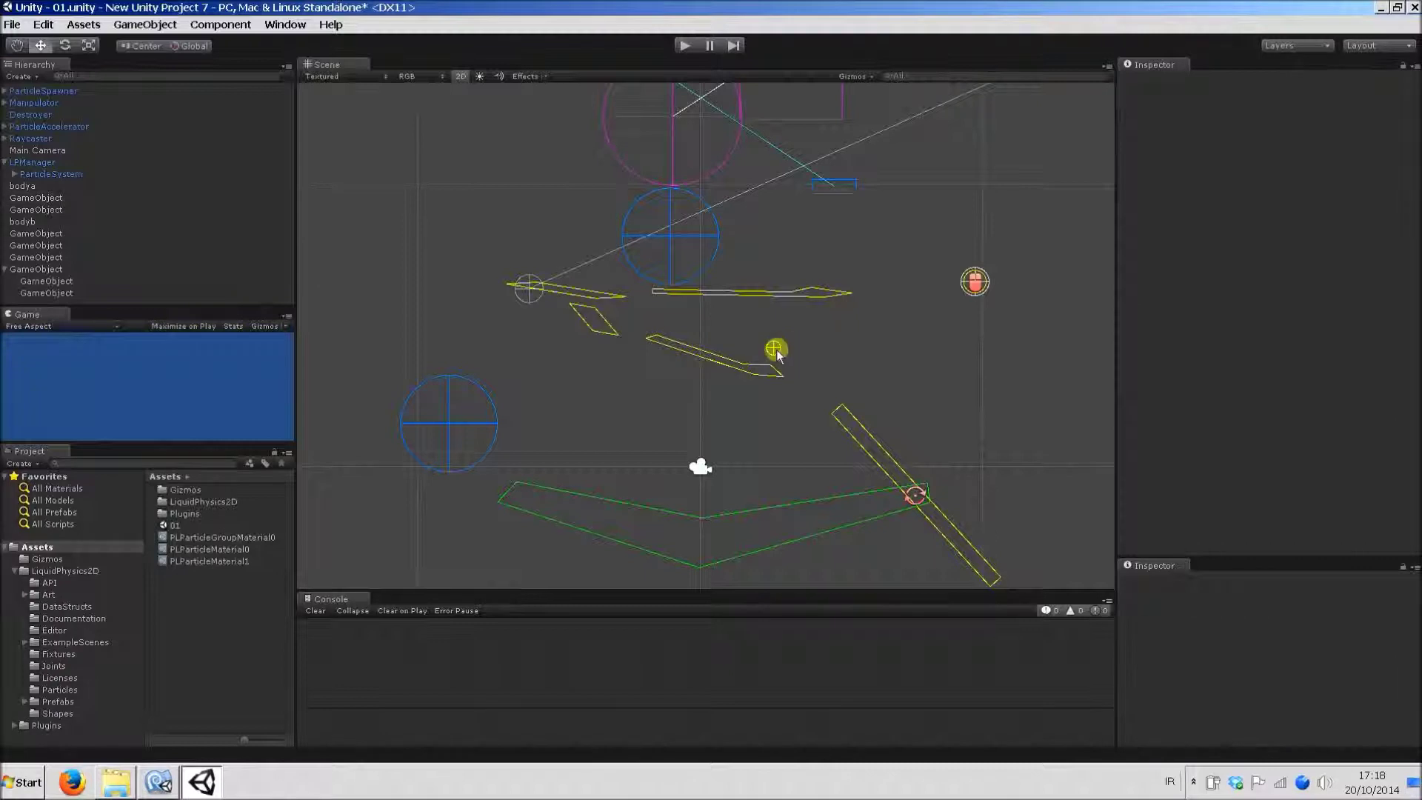
Drag the blue particle group circle right to about X -2.73, Y 1.60.
left_click(757, 368)
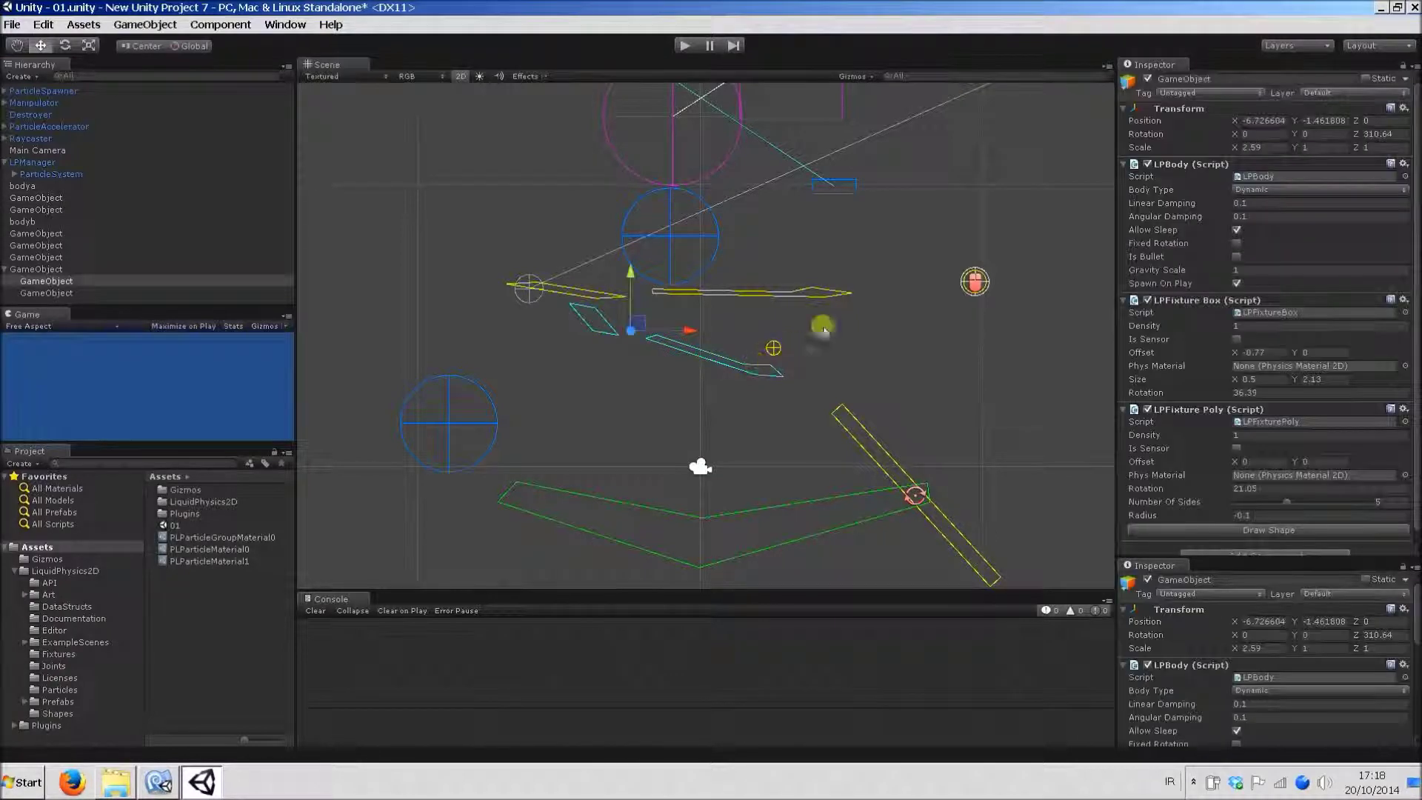
left_click(35, 163)
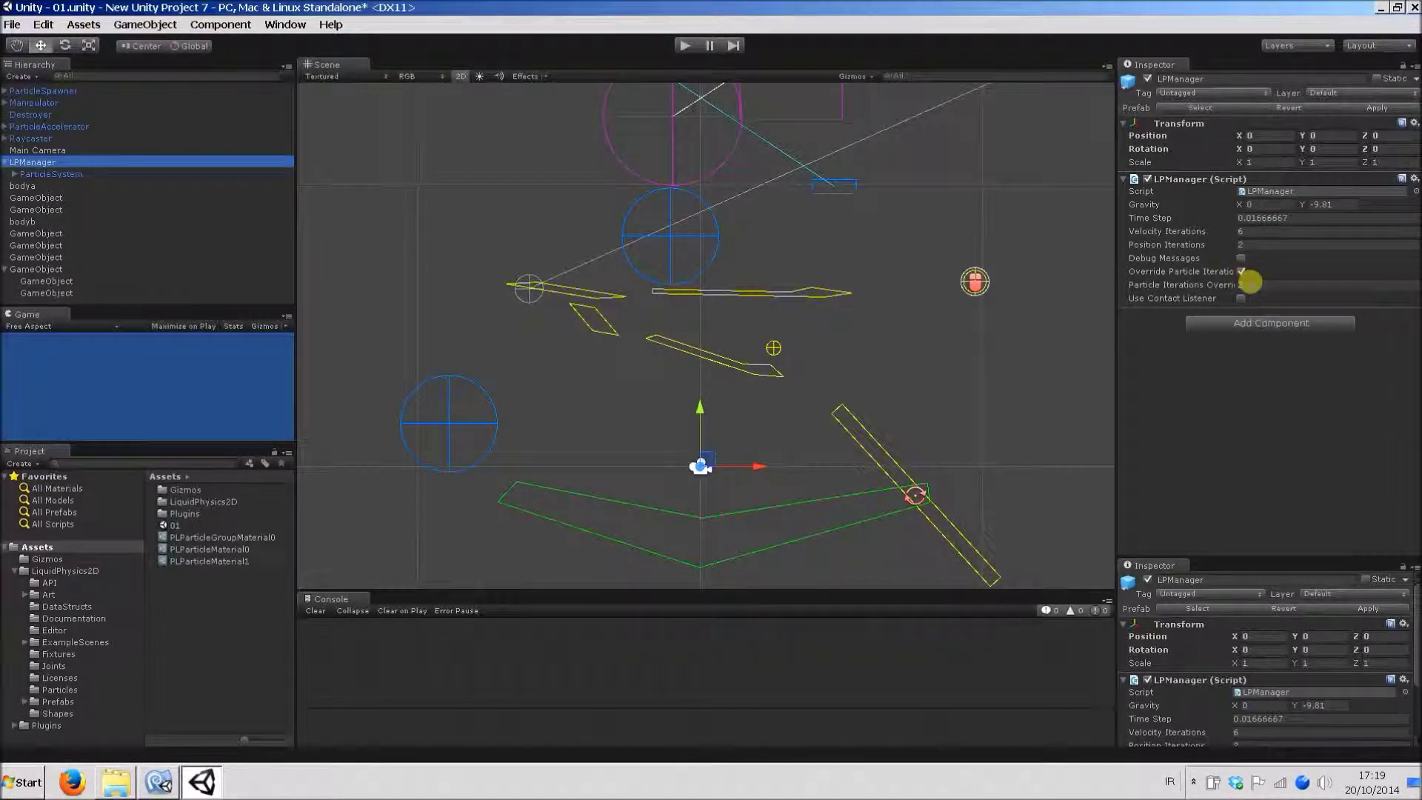
left_click(495, 422)
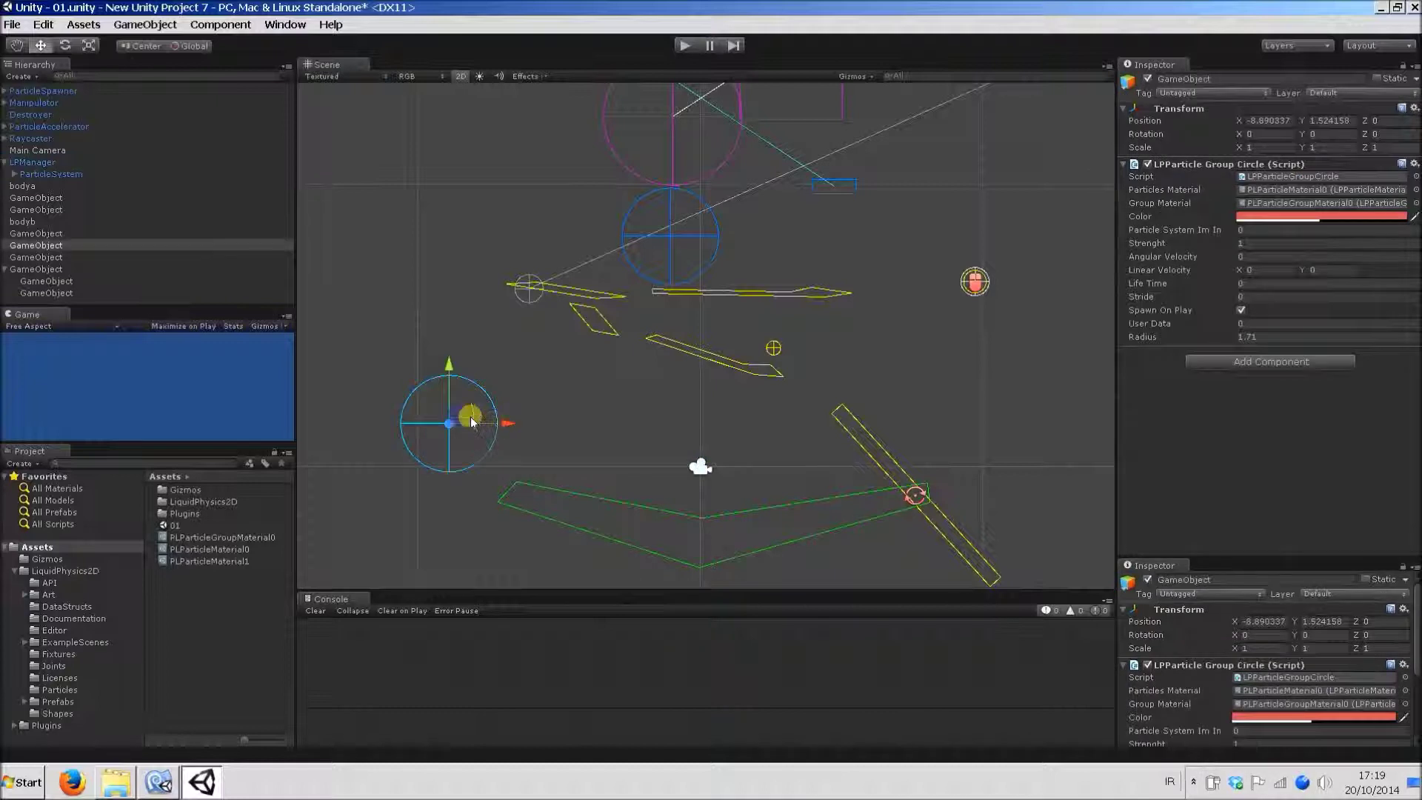
left_click_drag(453, 416, 628, 414)
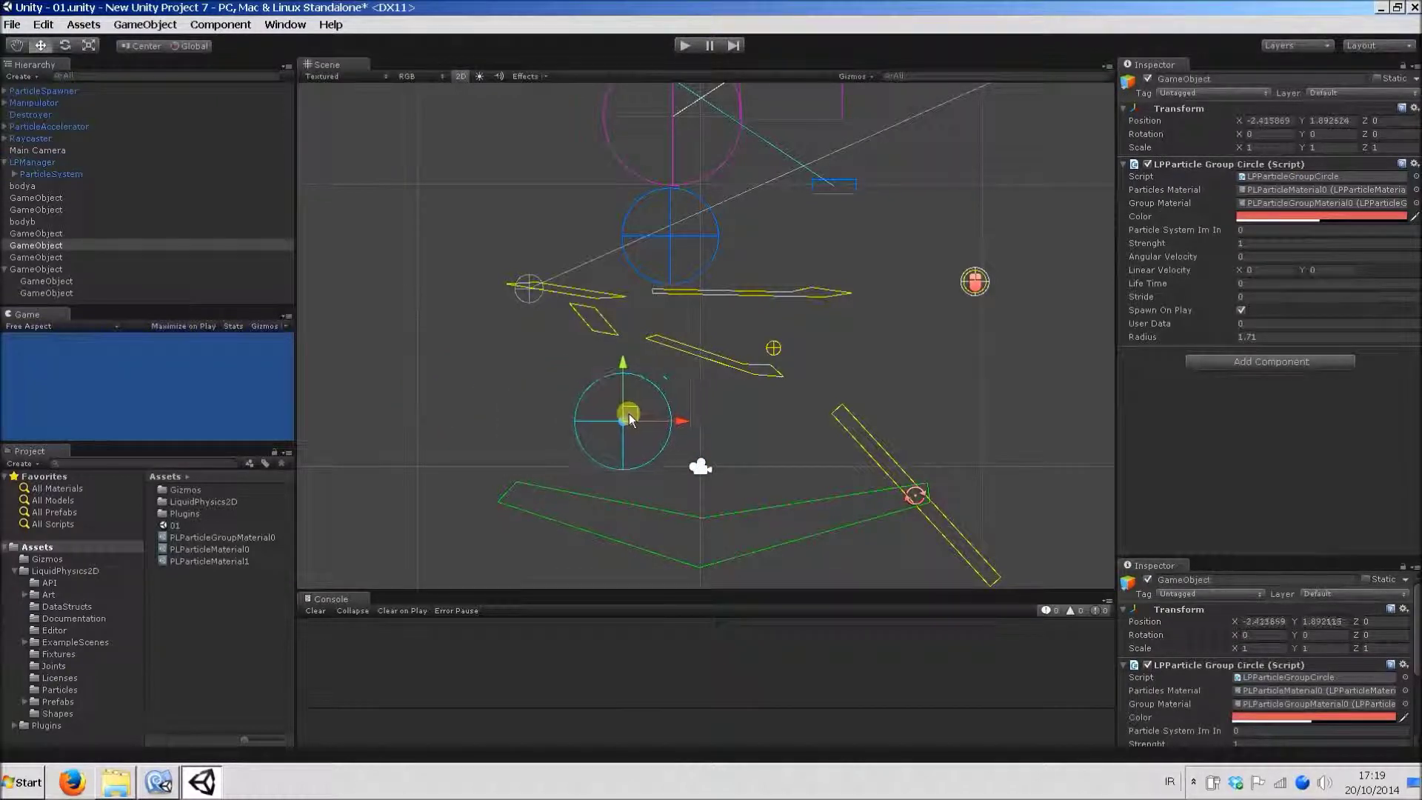
left_click(522, 393)
left_click(52, 162)
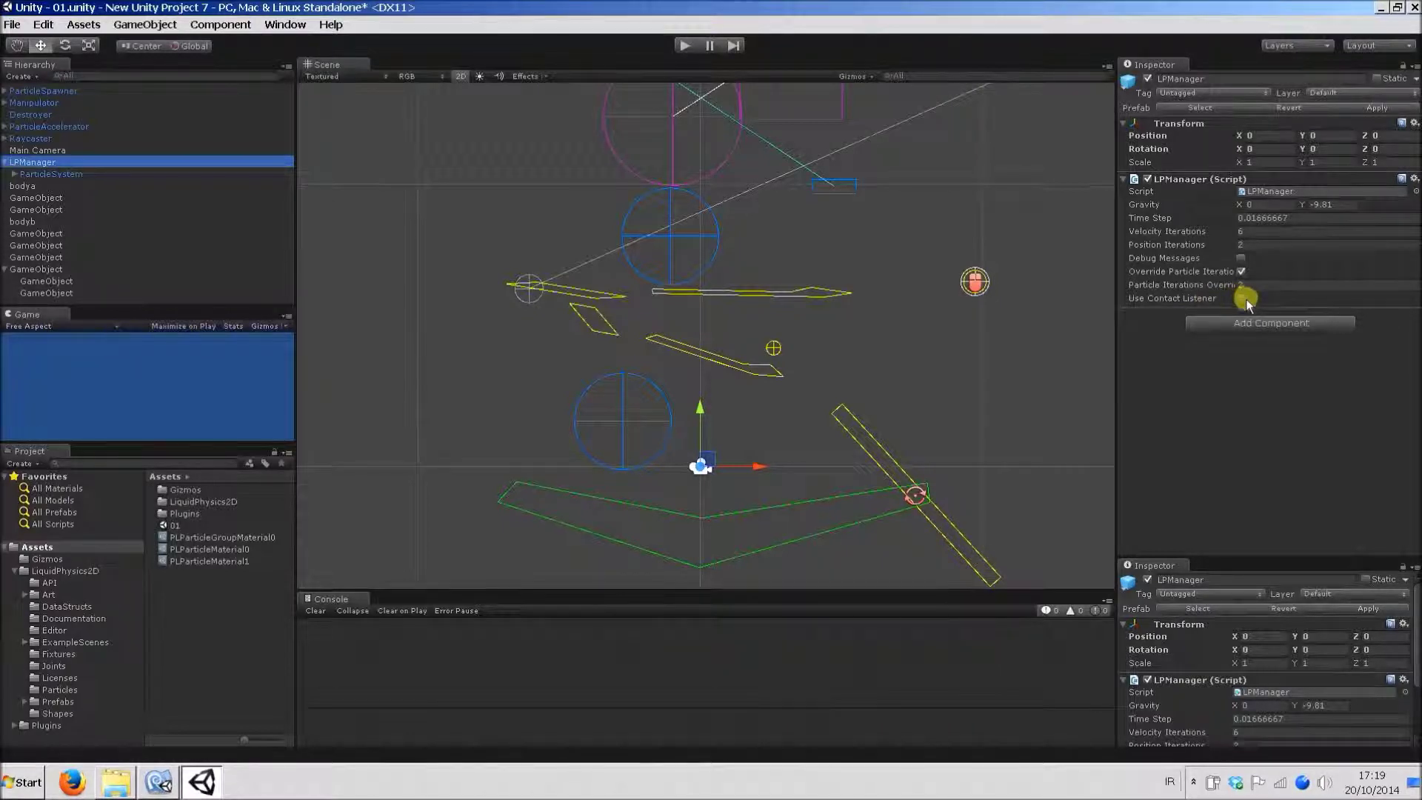
Tick Override Particle Iterations on LPManager, leaving the override value at 2.
mouse_move(1169, 290)
left_click(1240, 272)
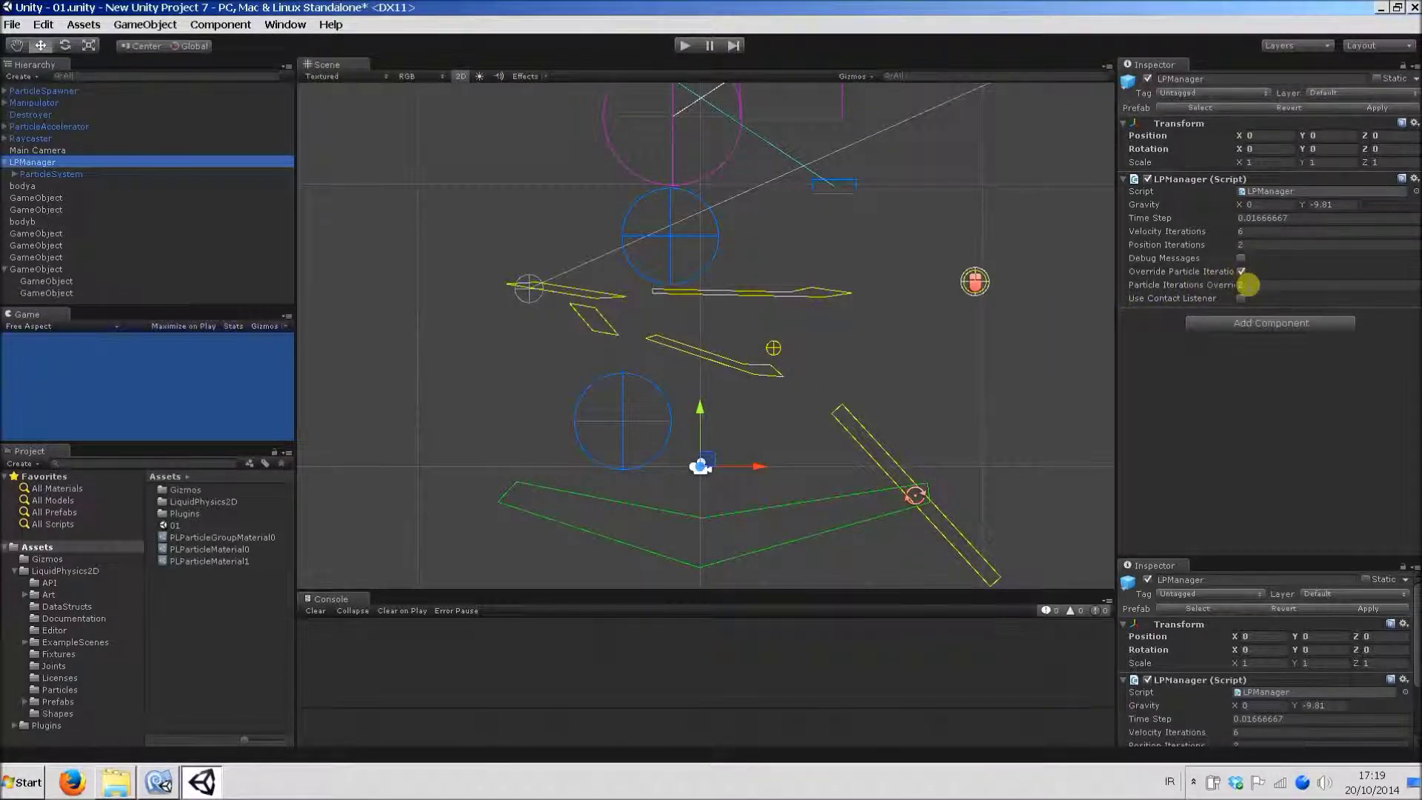
middle_click_drag(870, 402, 872, 391)
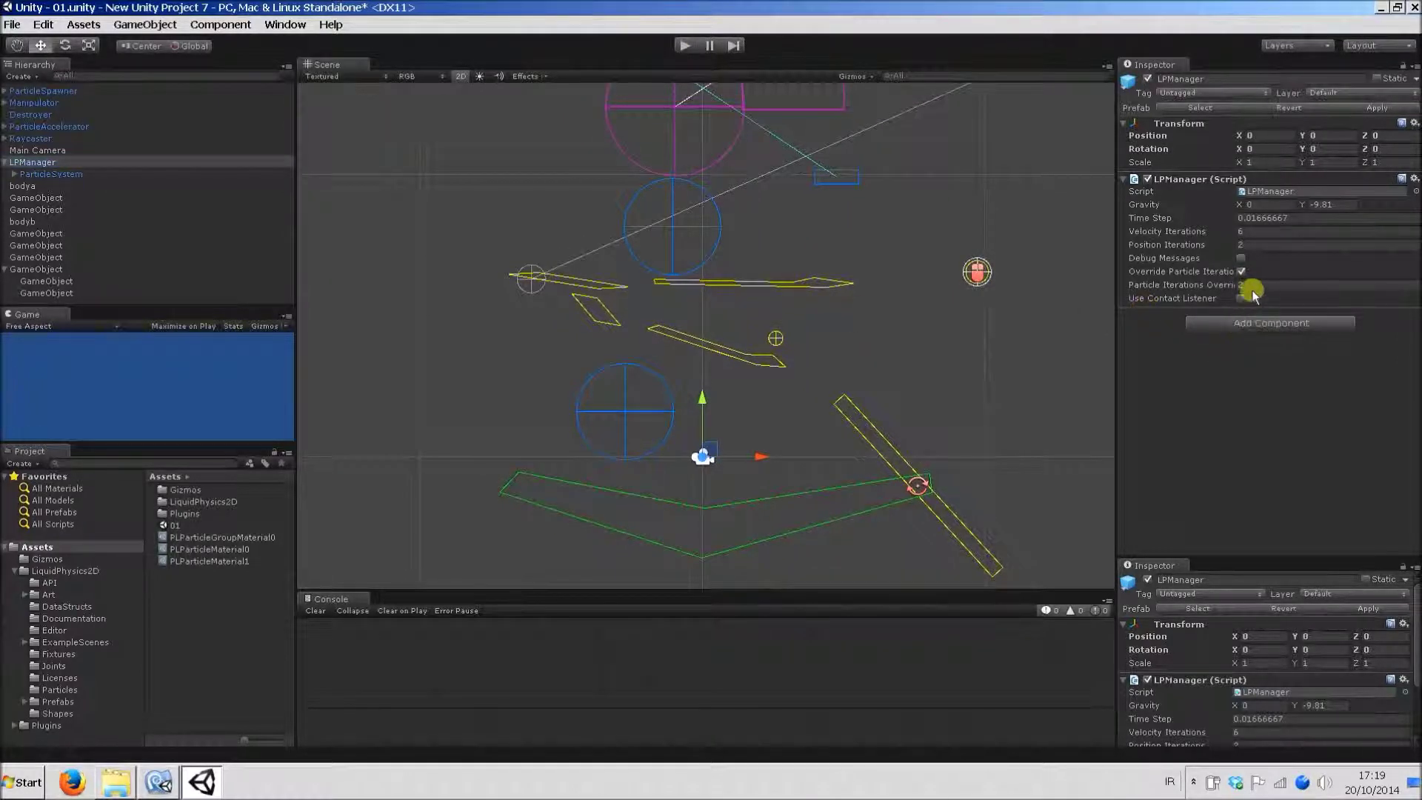
Test-run the liquid pour with the particle iterations override active at 2.
left_click(1278, 285)
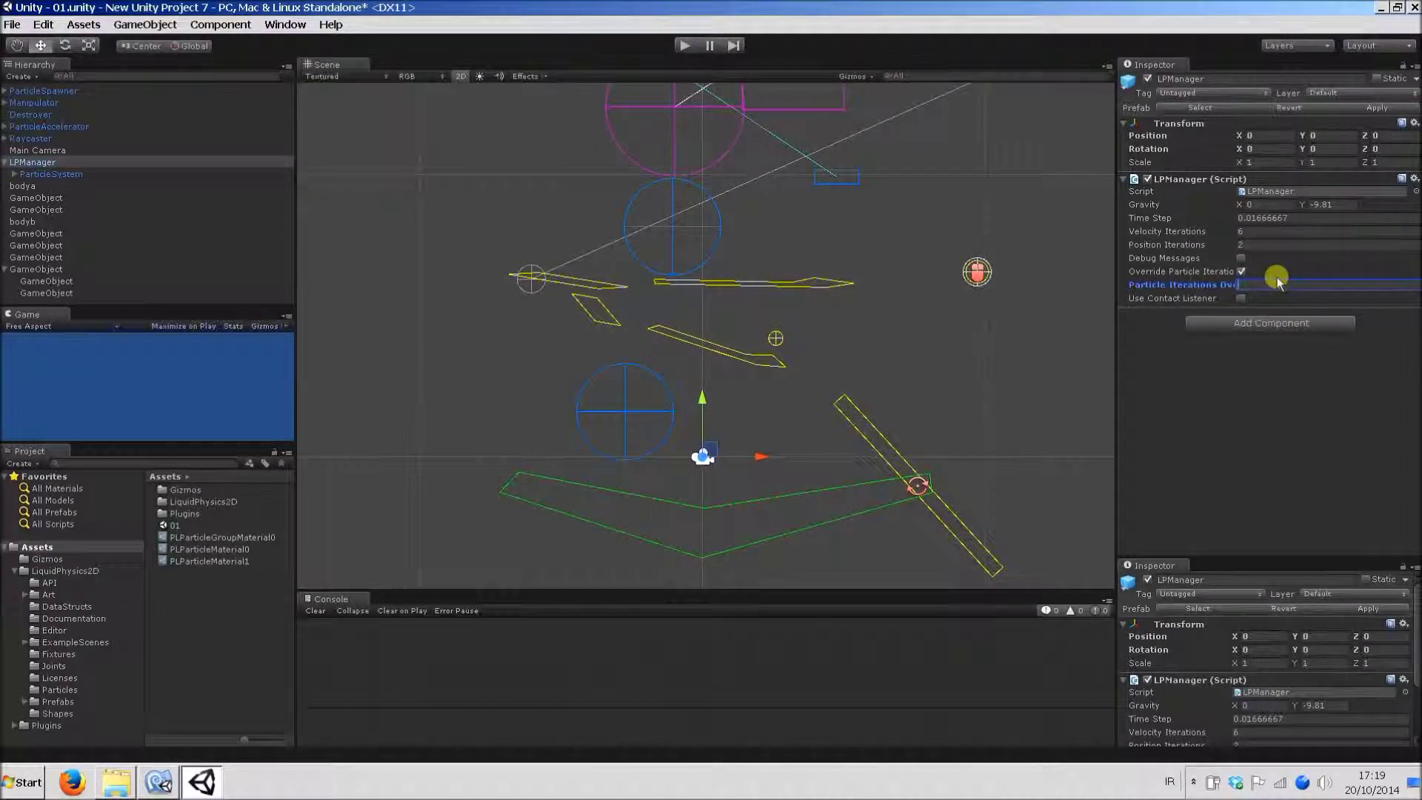
left_click(1007, 346)
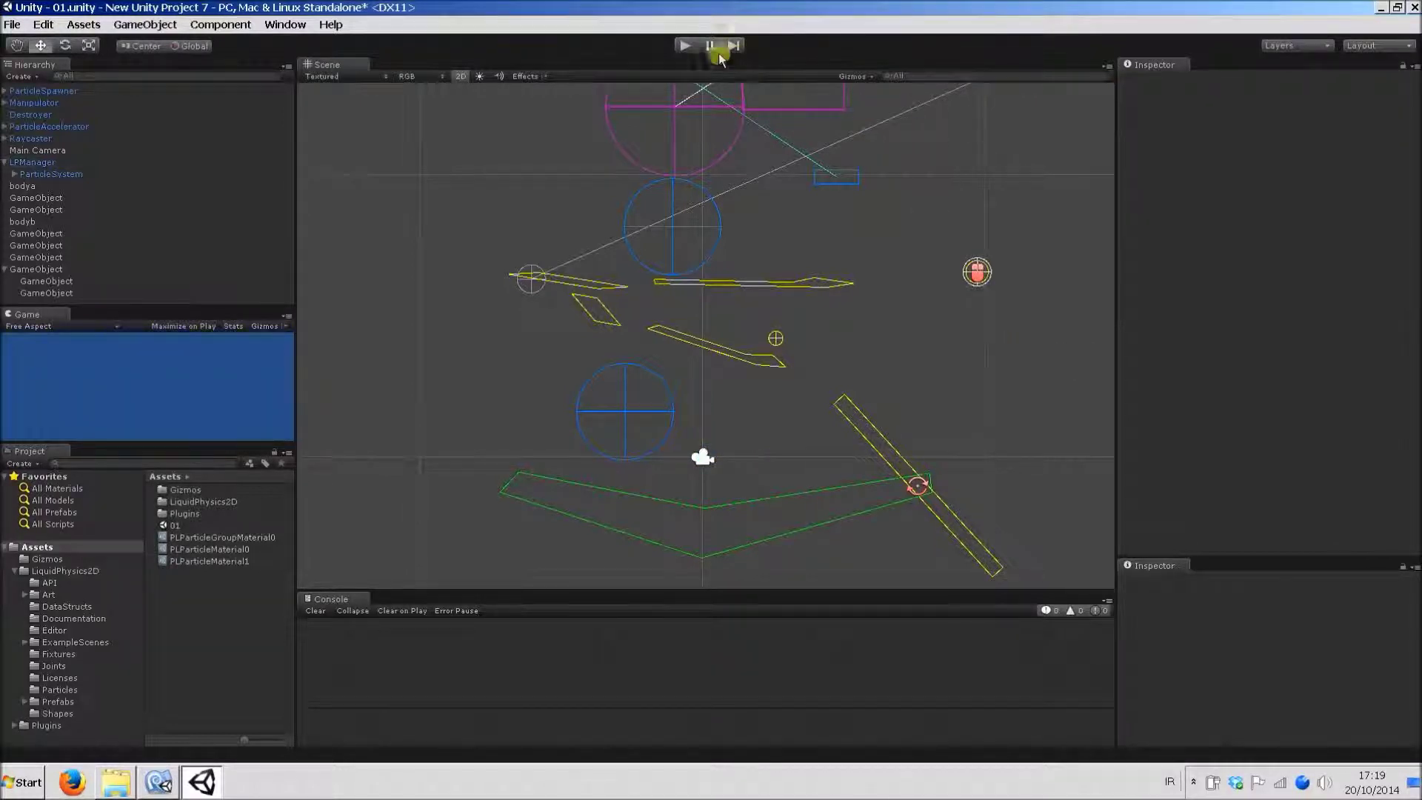
left_click(685, 46)
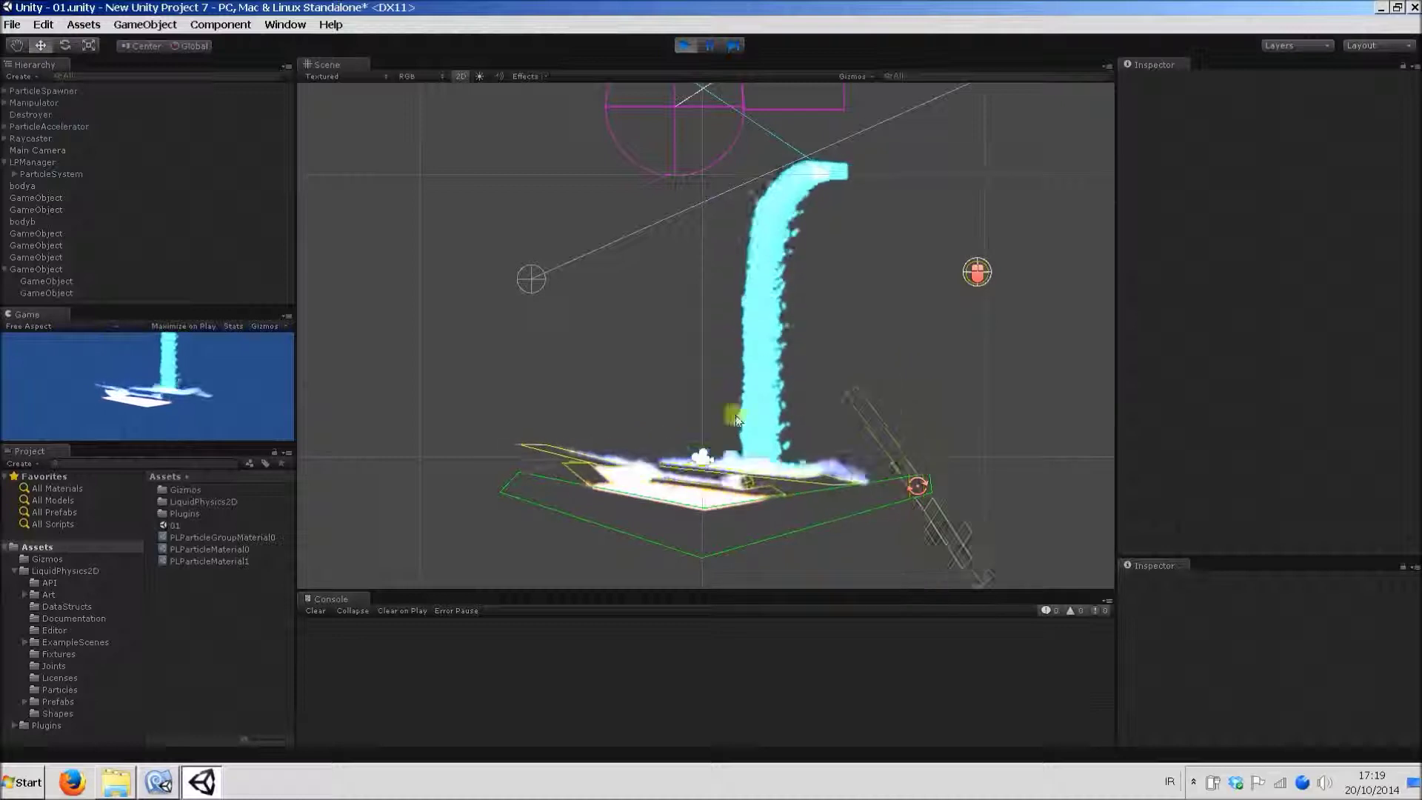
left_click_drag(706, 432, 700, 144, "alt")
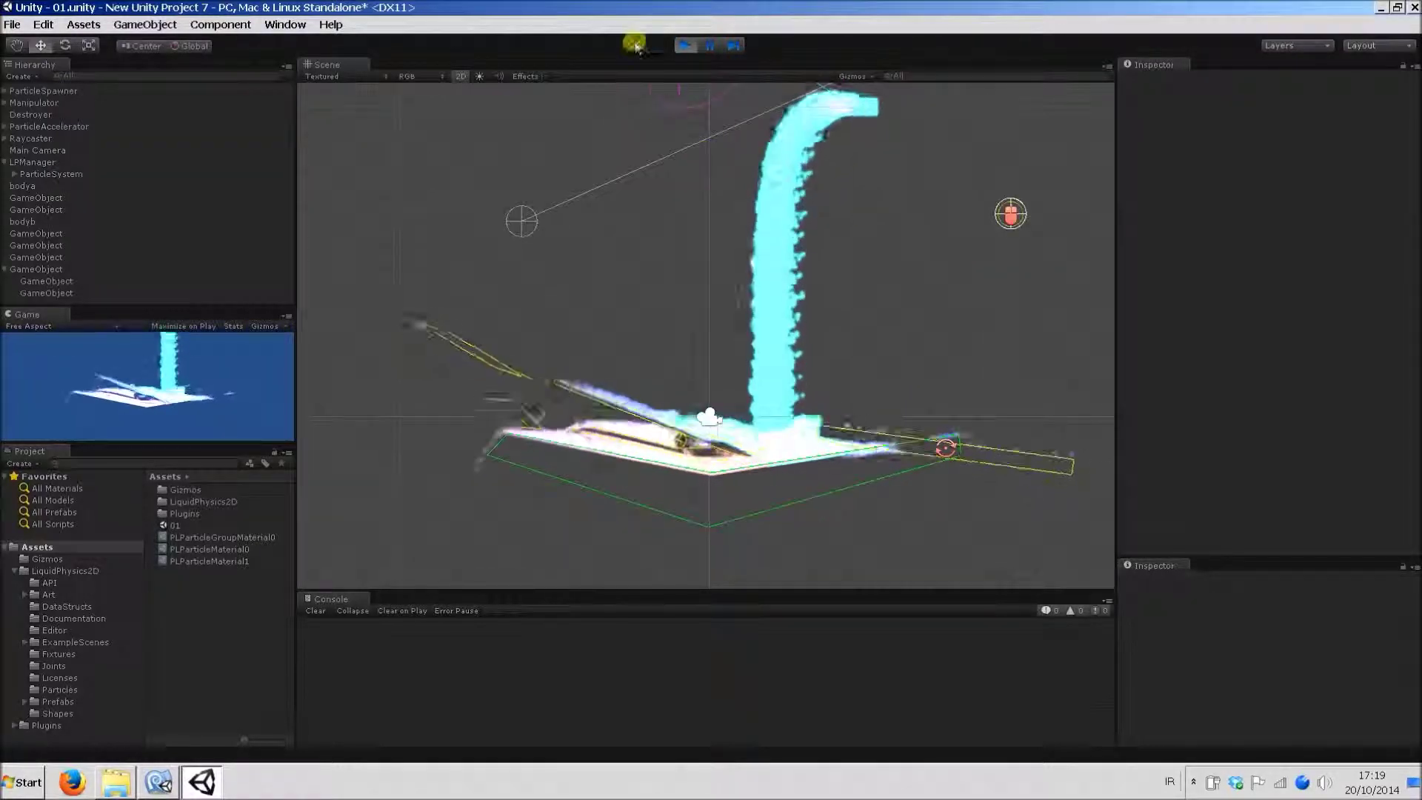
left_click(686, 46)
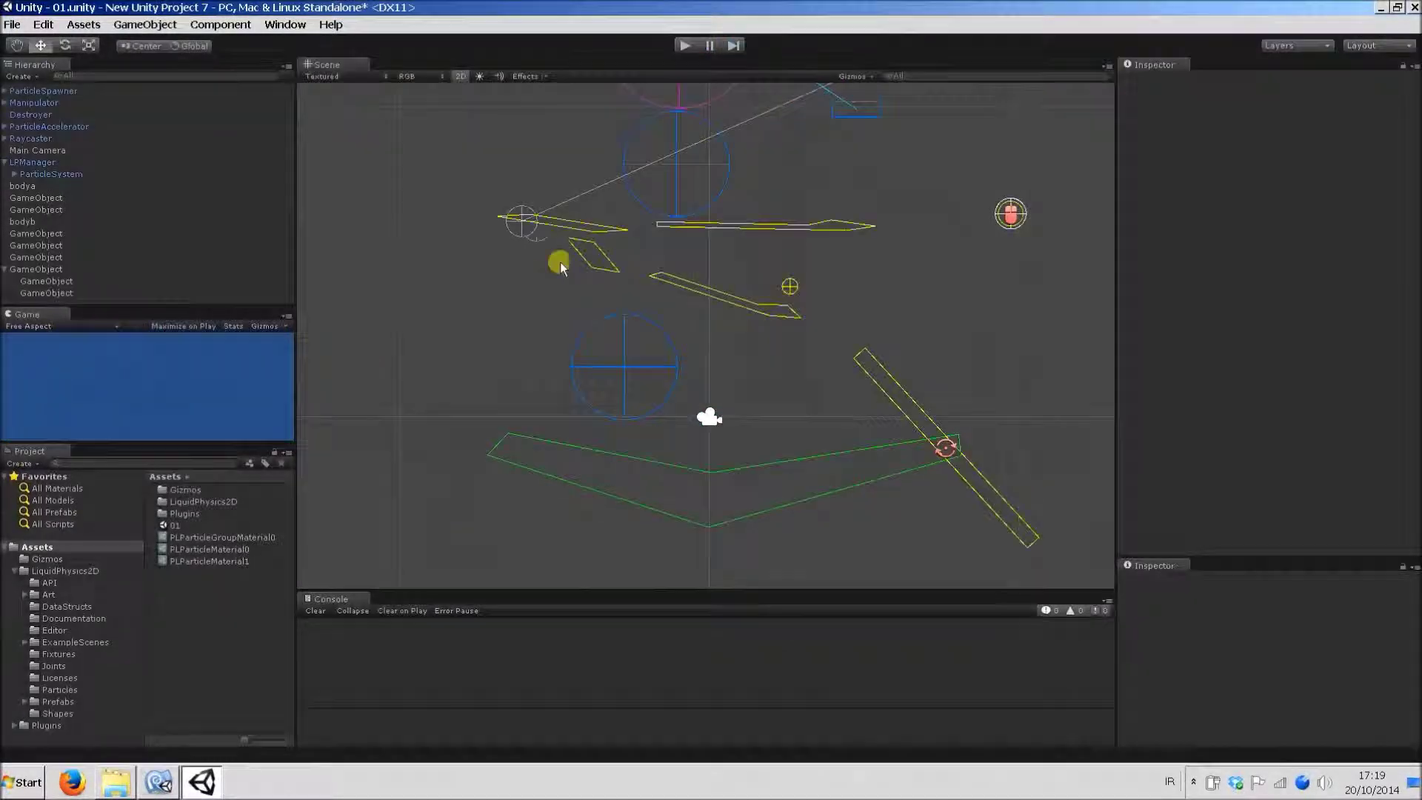
Set Particle Iterations Override to 4 and run the pour again to compare.
left_click(42, 165)
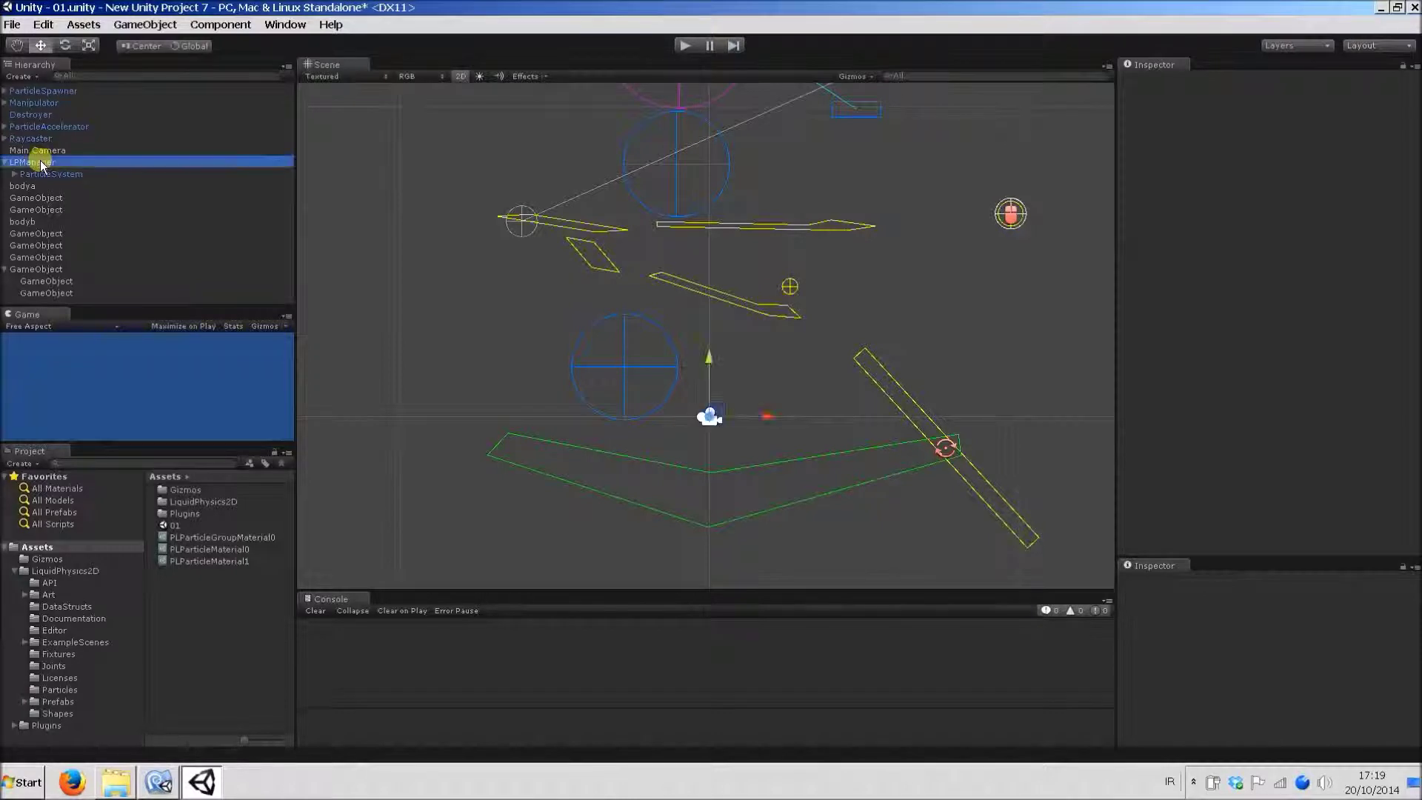
left_click(1276, 284)
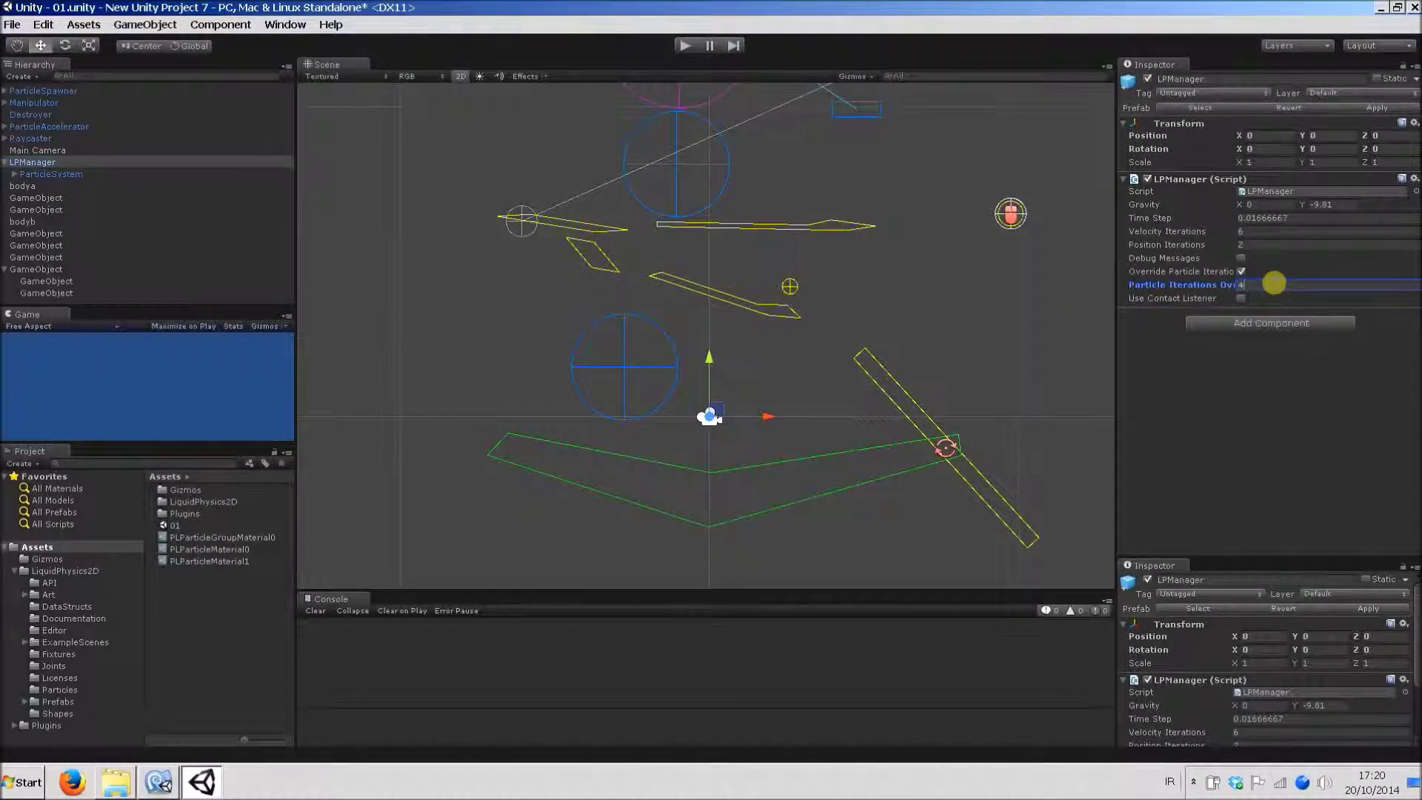
type("4")
left_click(685, 45)
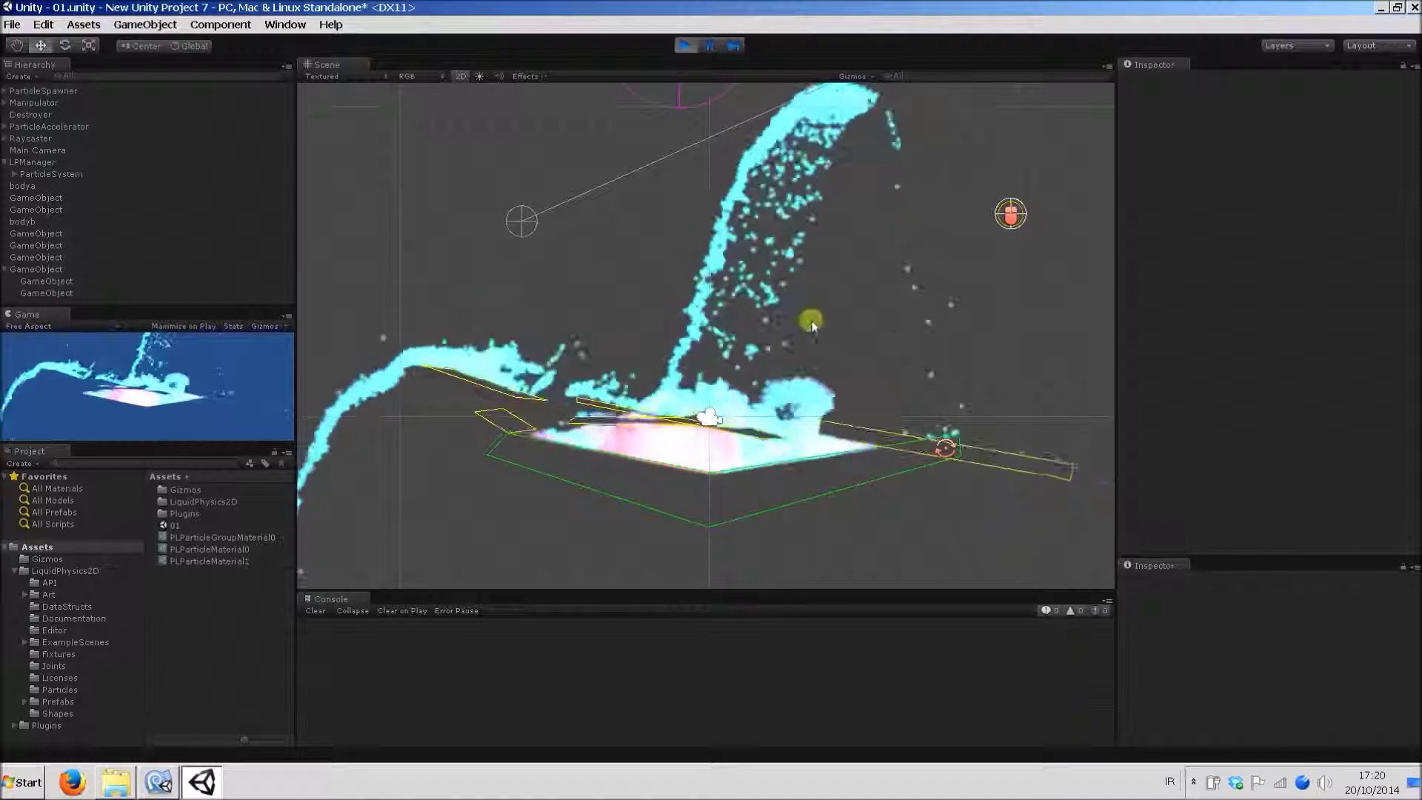
middle_click_drag(780, 348, 770, 322)
scroll(762, 333, "up", 1)
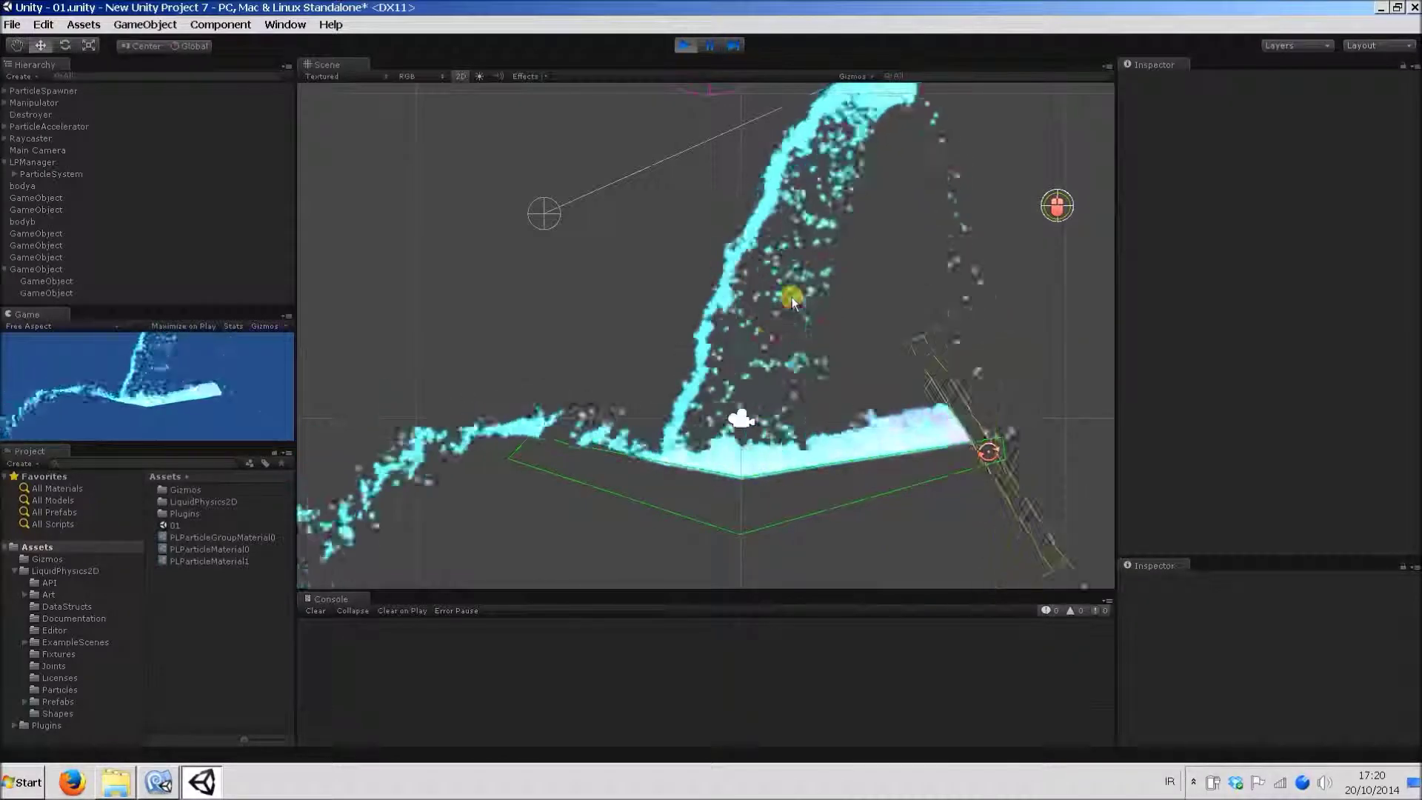
left_click_drag(790, 295, 775, 358, "alt")
left_click(684, 45)
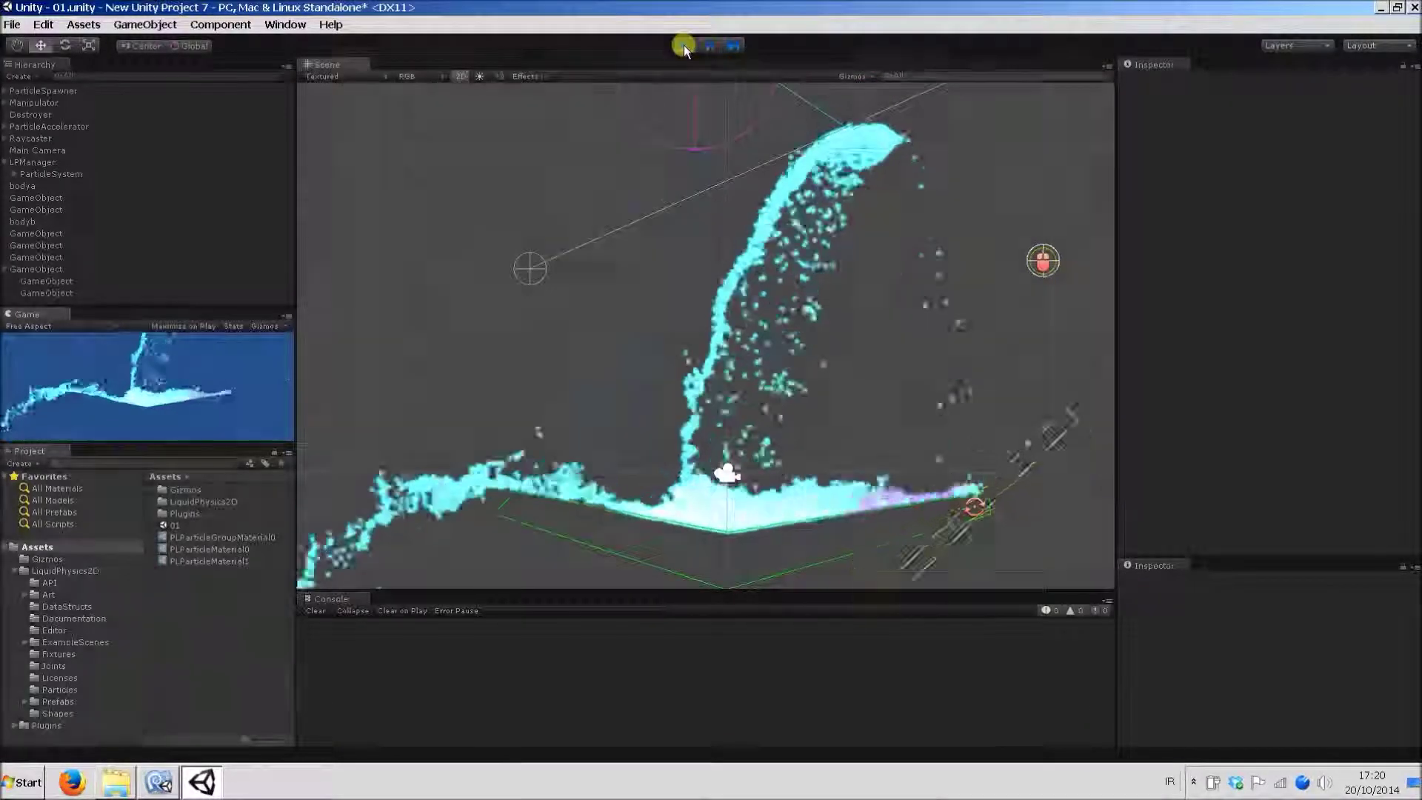
left_click(33, 162)
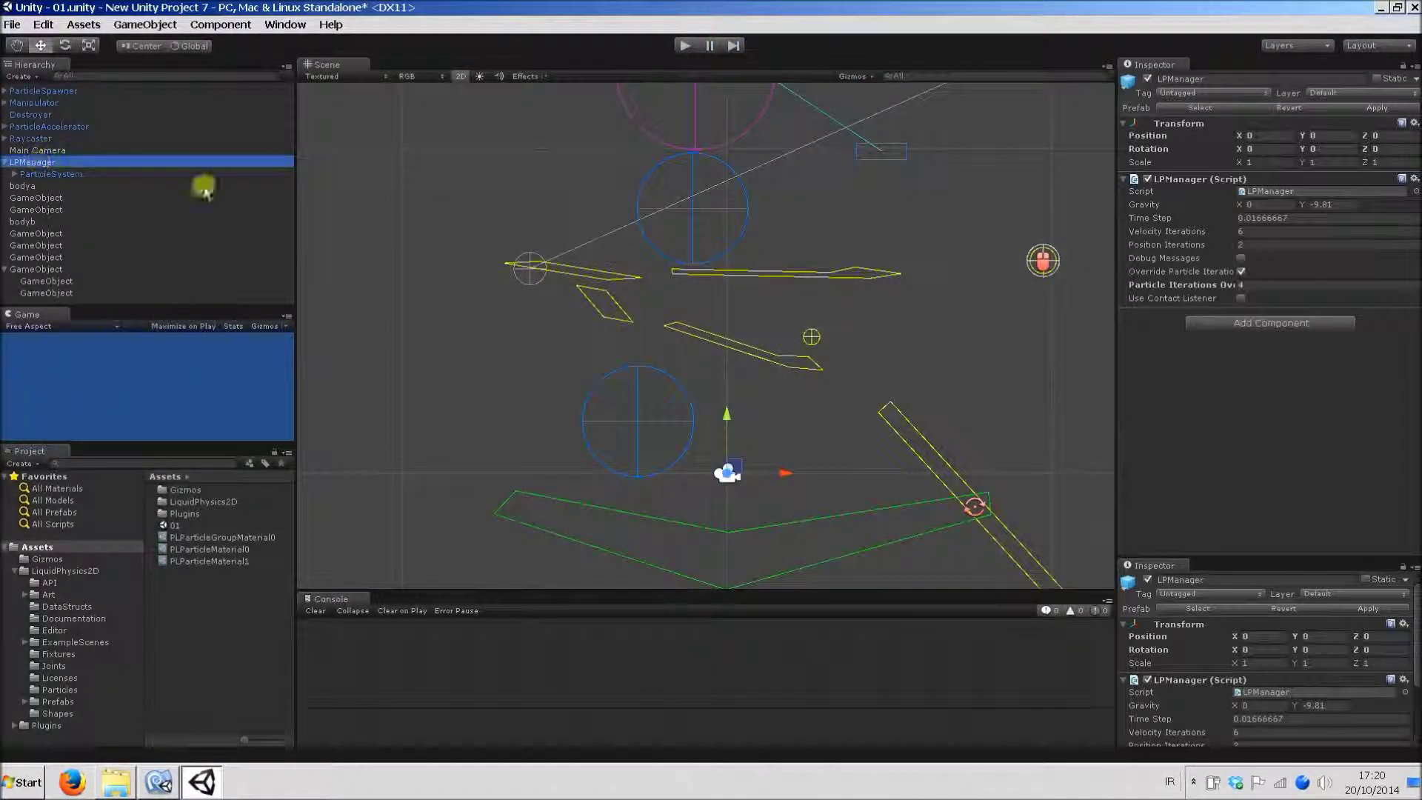
Change LPManager's Particle Iterations Override from 4 back to 2.
left_click(1269, 284)
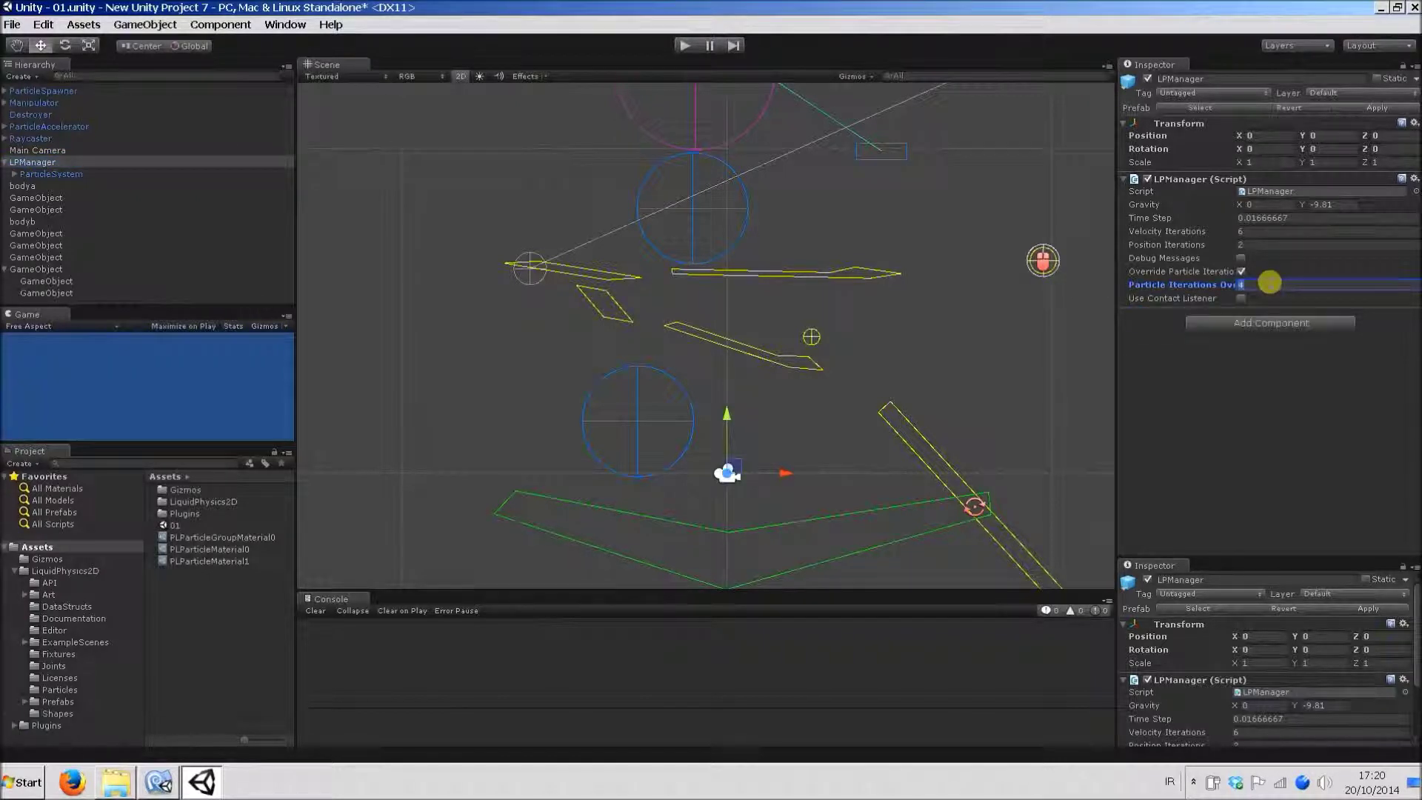
key("BackSpace")
type("2")
left_click(979, 351)
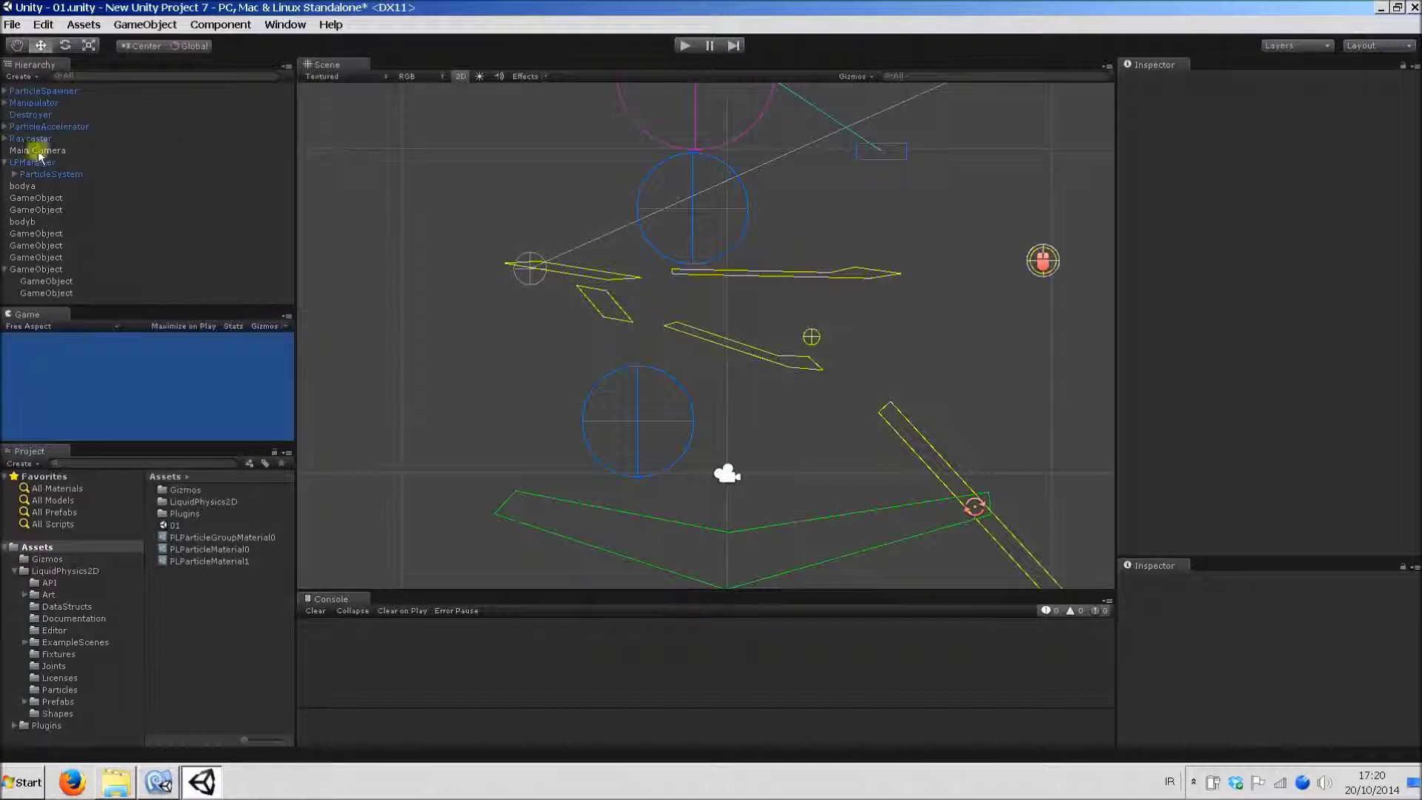
left_click(34, 163)
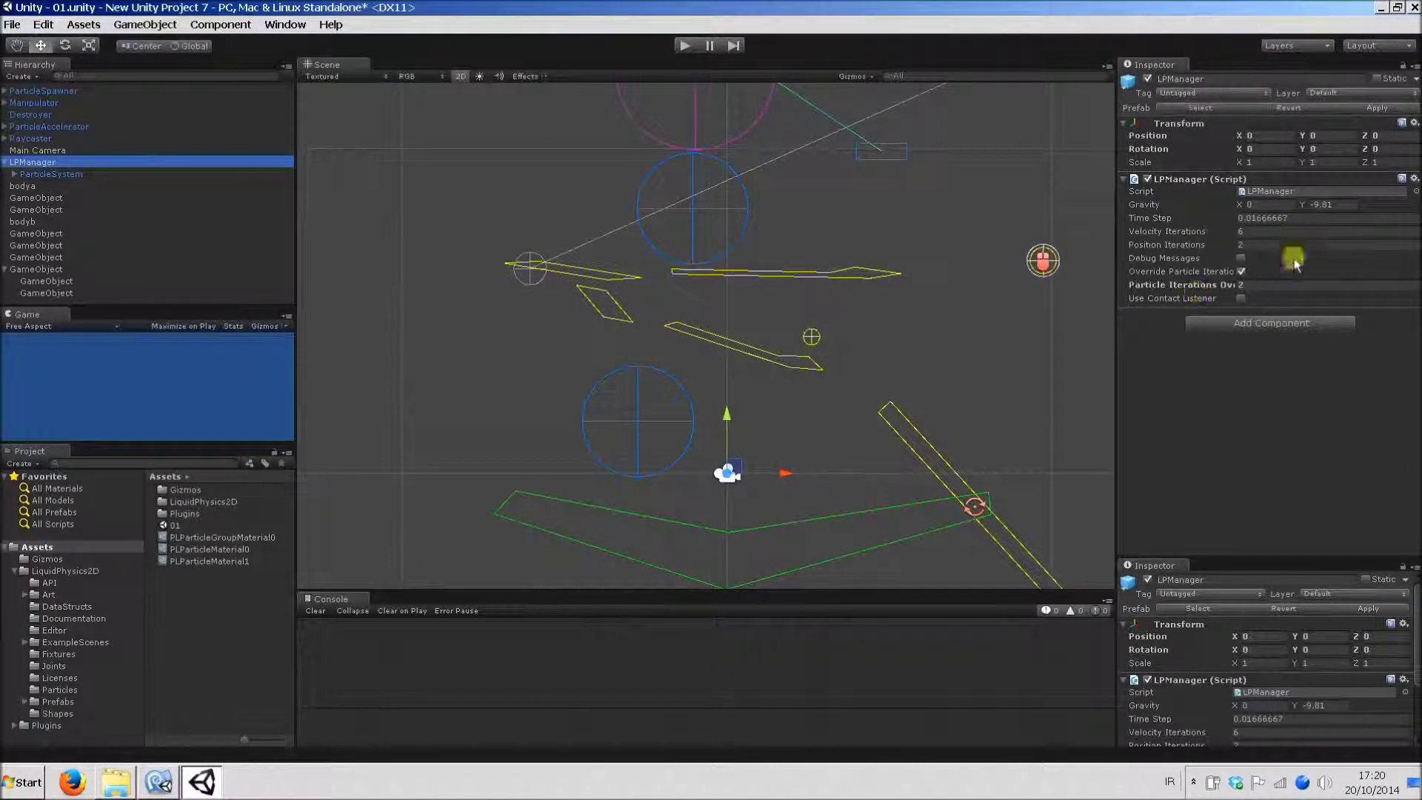